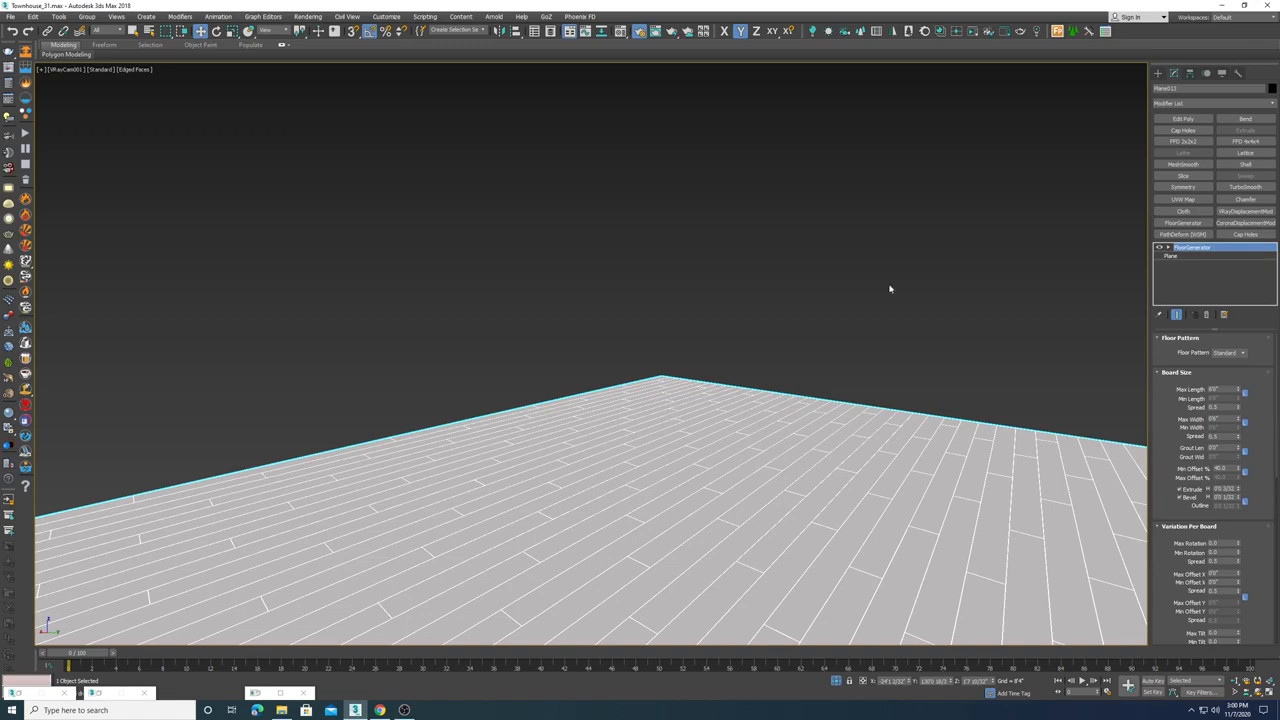
# - Deselect the floor plane and switch from the camera to a close perspective view of the floorboards
pyautogui.click(889, 286)
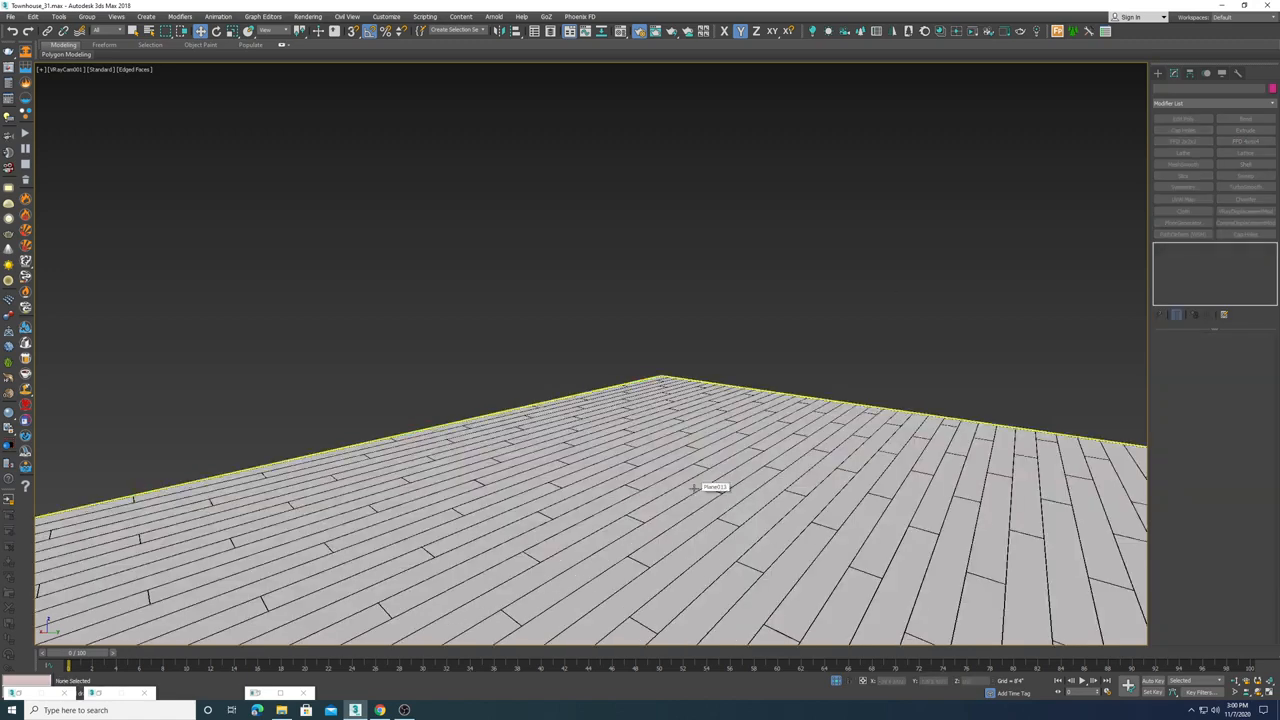
pyautogui.press('p')
pyautogui.press('z')
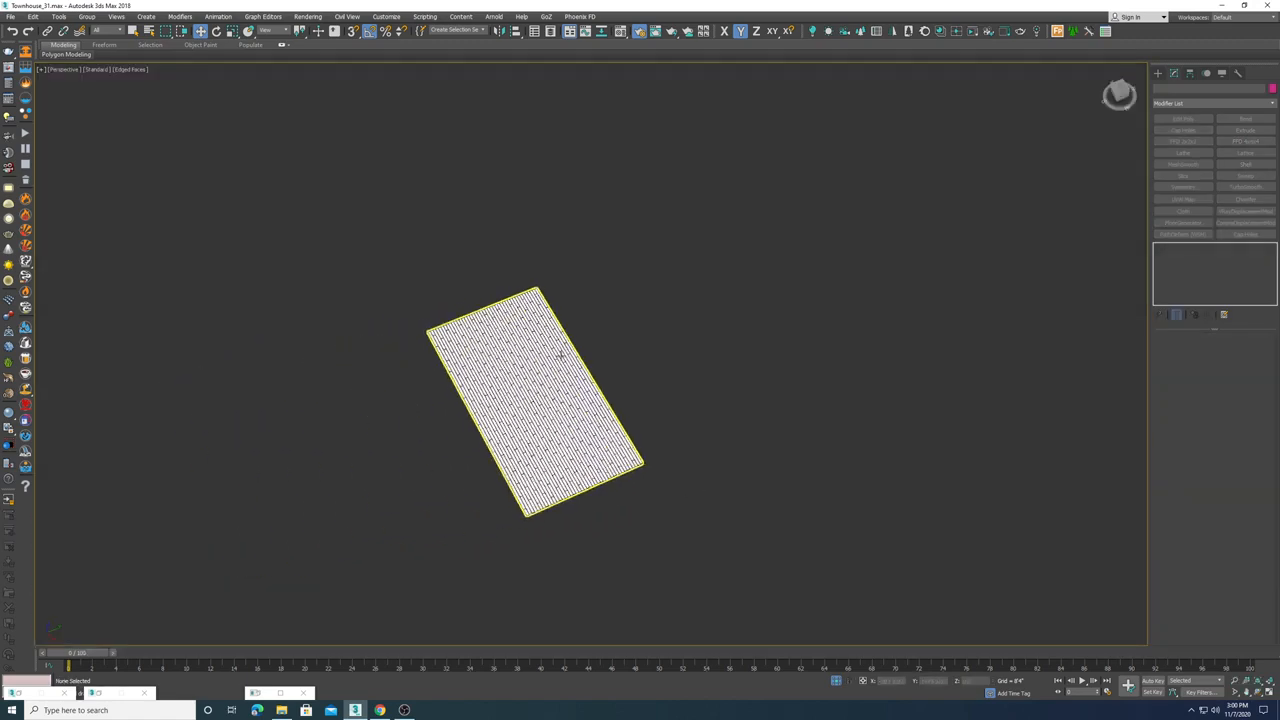
pyautogui.keyDown('alt'); pyautogui.moveTo(552, 380); pyautogui.dragTo(649, 453, button='middle'); pyautogui.keyUp('alt')
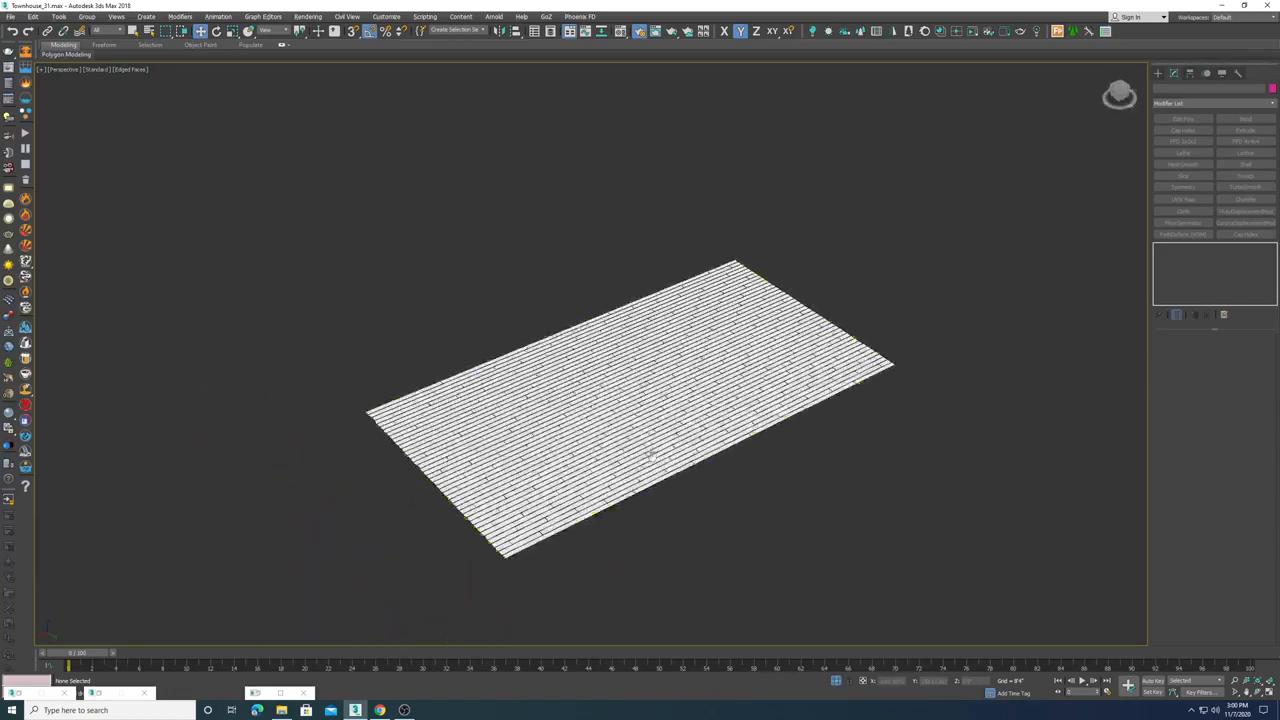
pyautogui.scroll(4, 652, 452)
pyautogui.scroll(5, 653, 425)
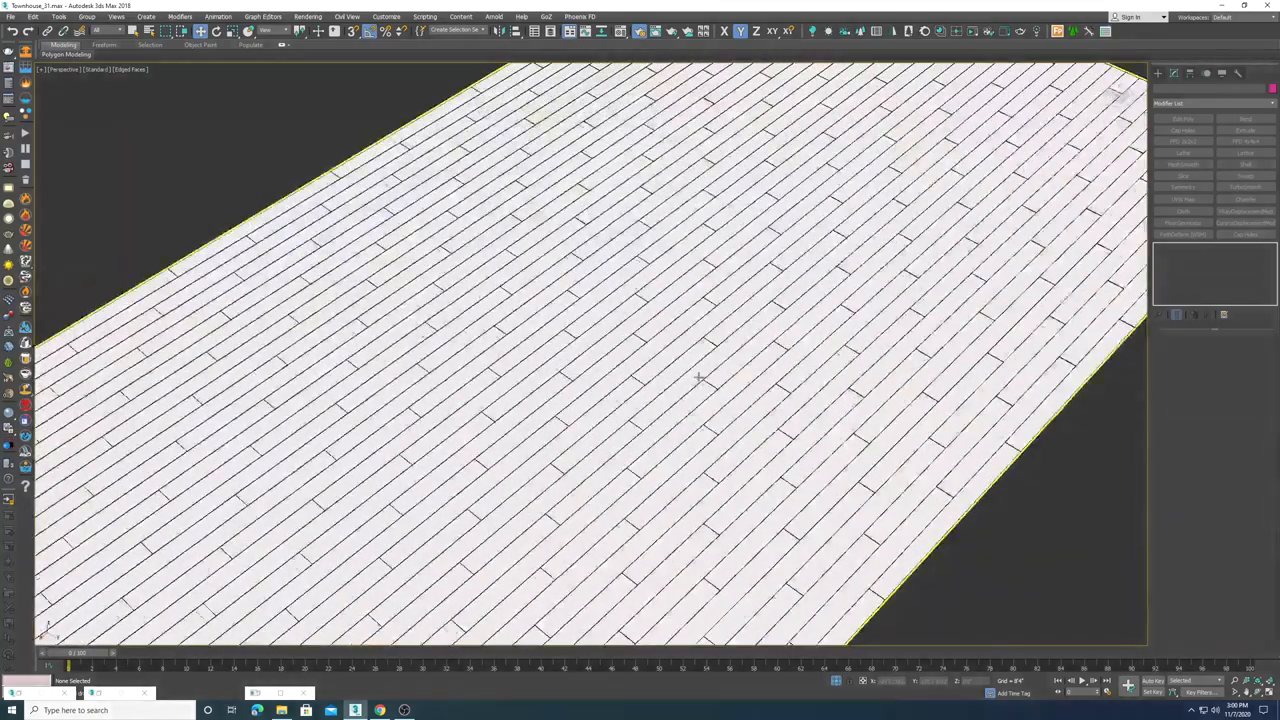
# - Open the Material Editor and move its window to the side of the floor view
pyautogui.click(627, 32)
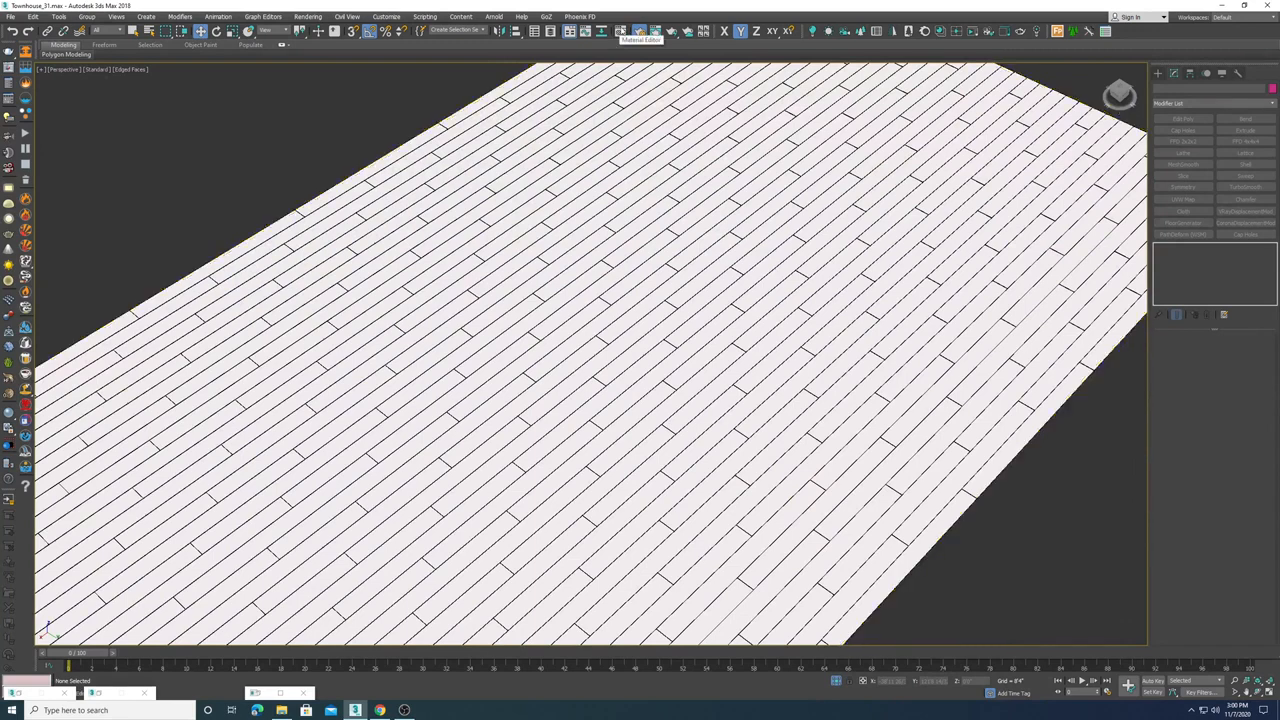
pyautogui.click(628, 32)
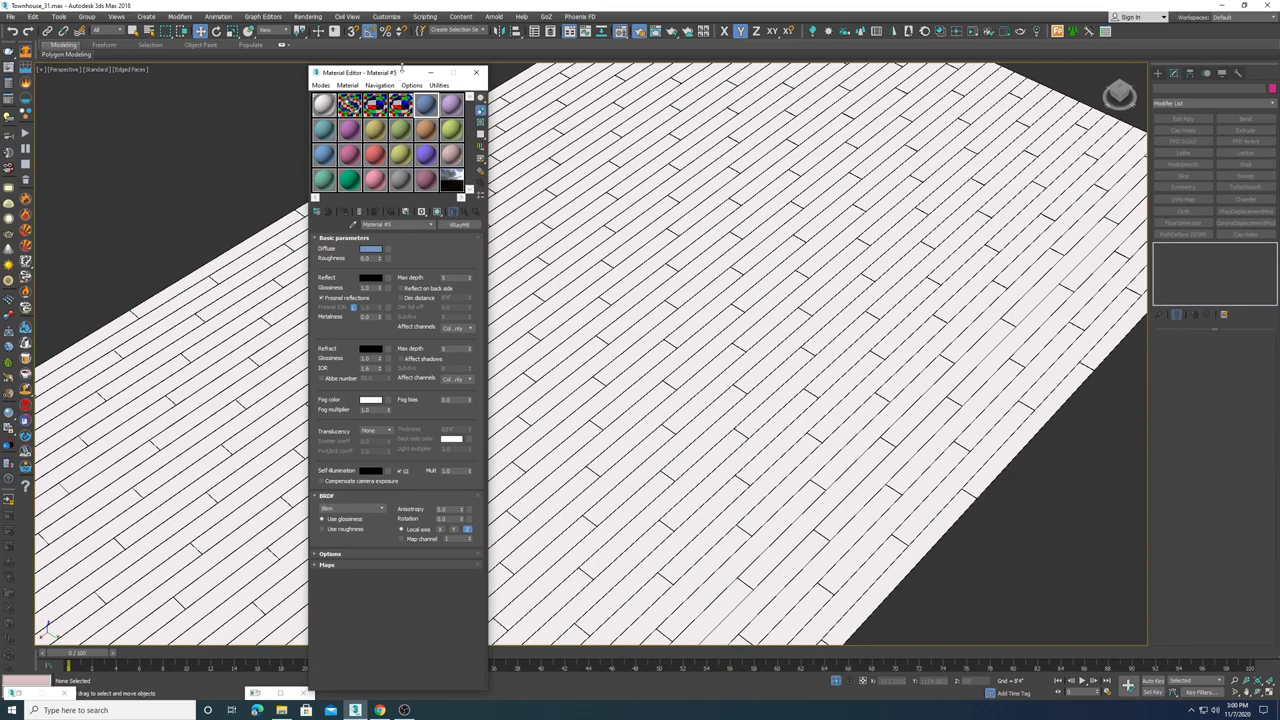
pyautogui.moveTo(406, 74); pyautogui.dragTo(145, 70)
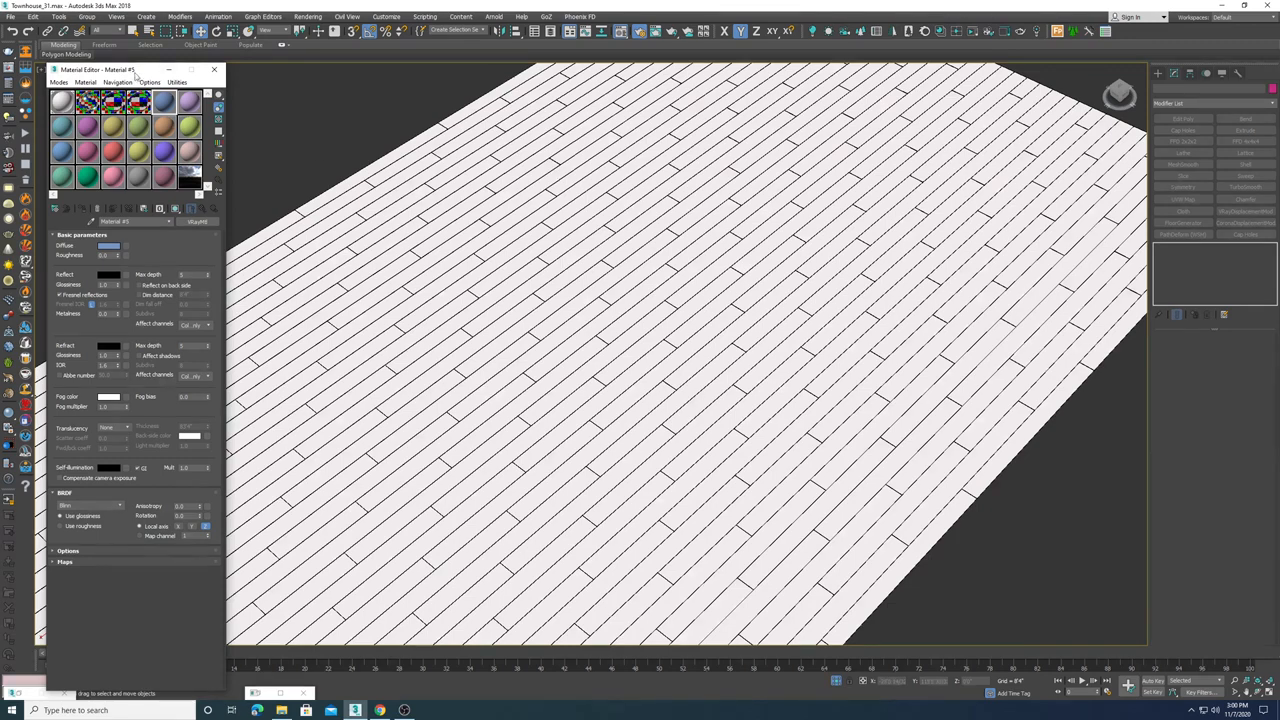
pyautogui.moveTo(532, 213); pyautogui.dragTo(670, 206, button='middle')
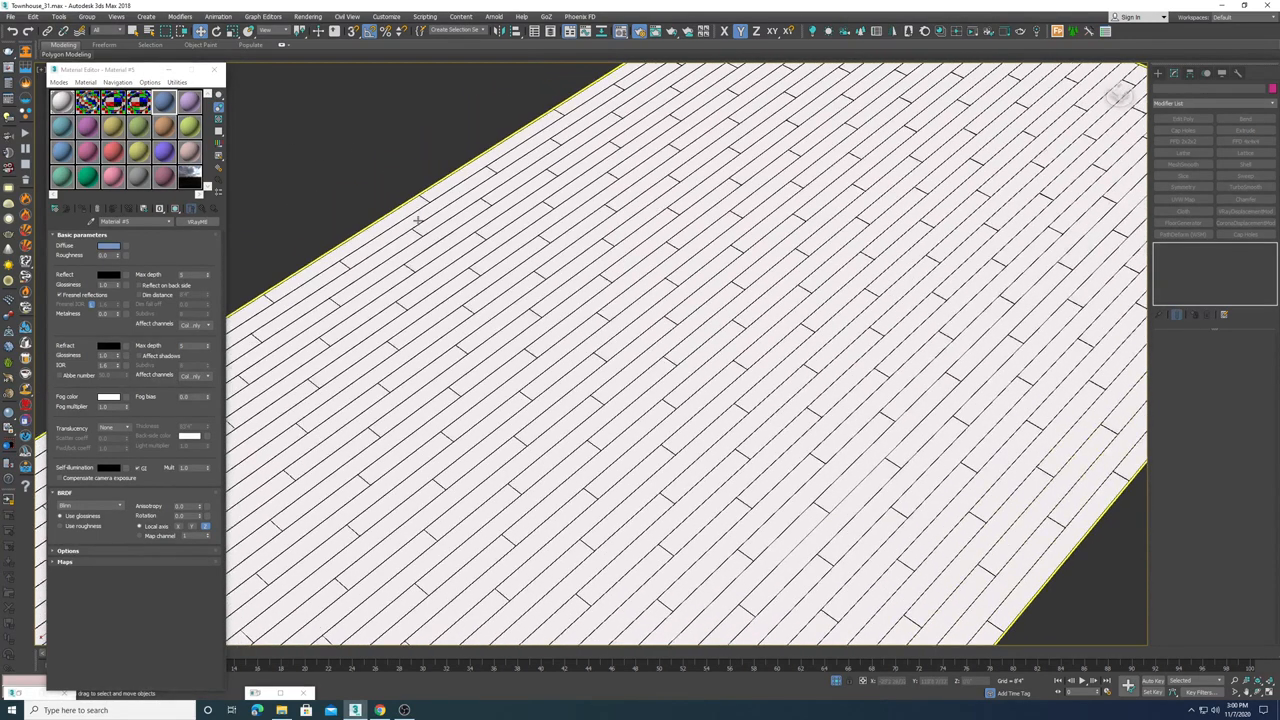
pyautogui.moveTo(147, 78); pyautogui.dragTo(156, 75)
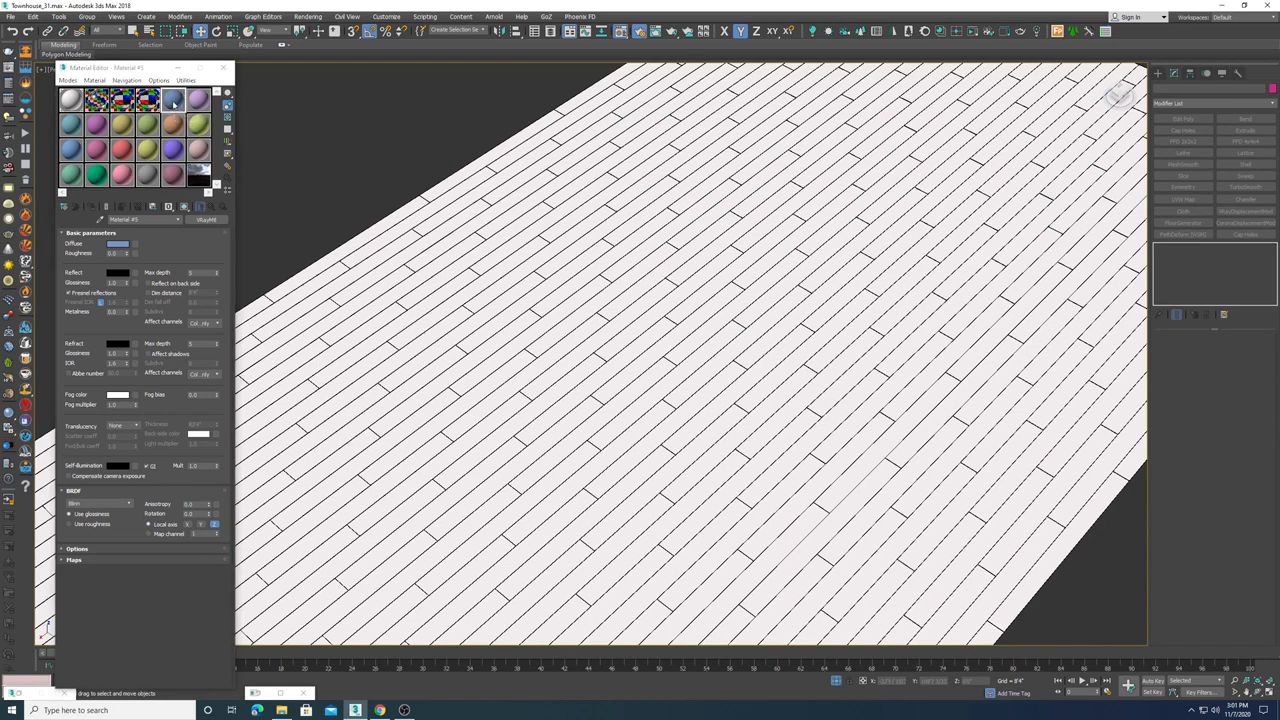
pyautogui.moveTo(147, 68); pyautogui.dragTo(214, 66)
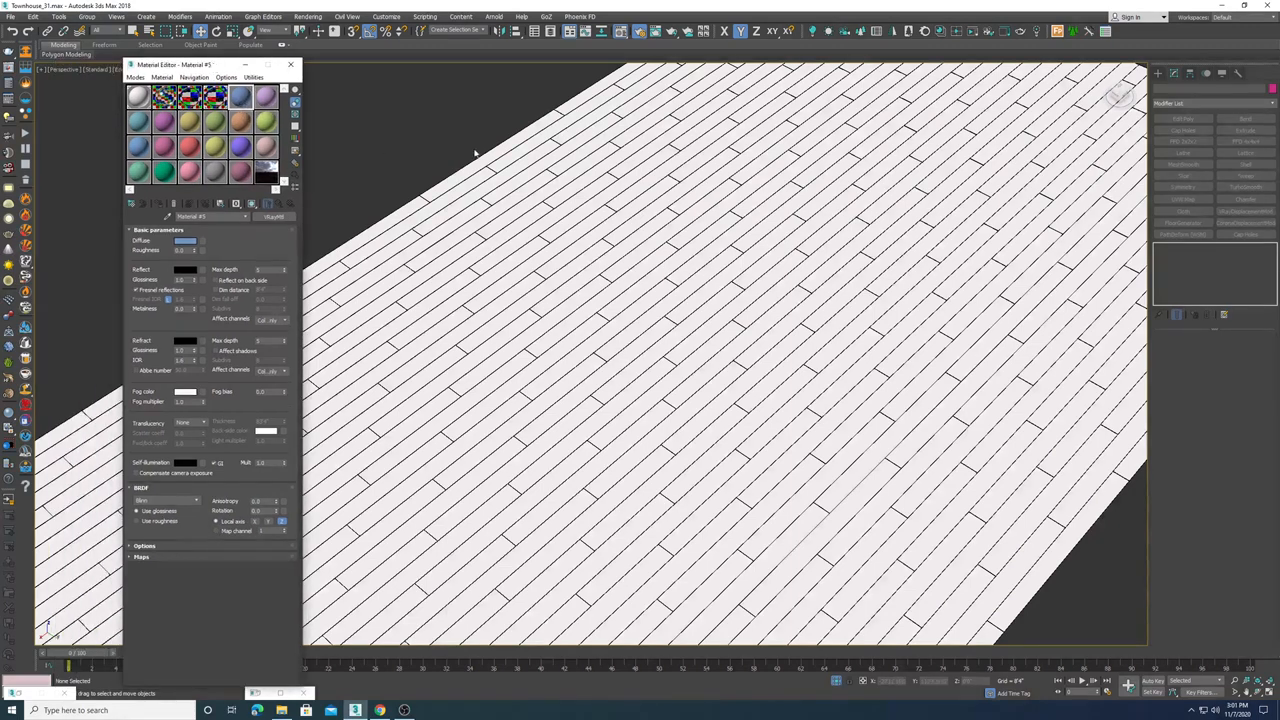
# - Assign a MultiTexture map to the diffuse slot of Material #5
pyautogui.click(204, 244)
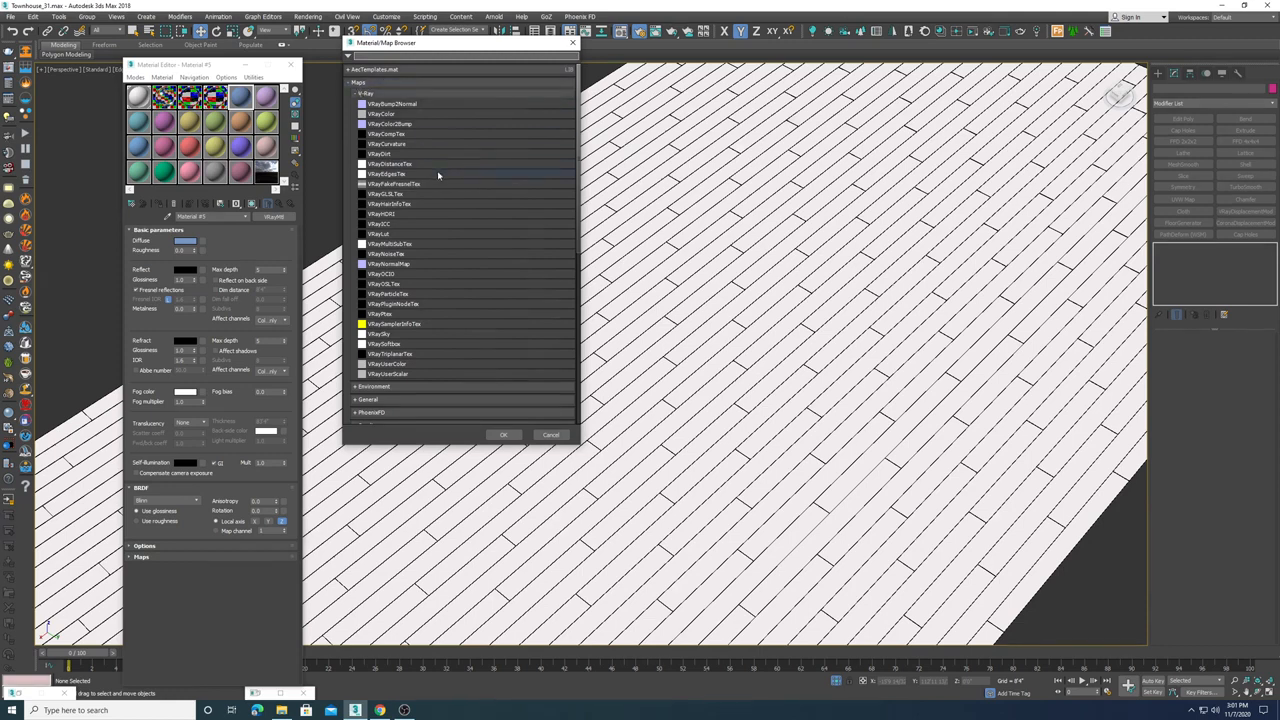
pyautogui.scroll(-2, 437, 170)
pyautogui.click(358, 352)
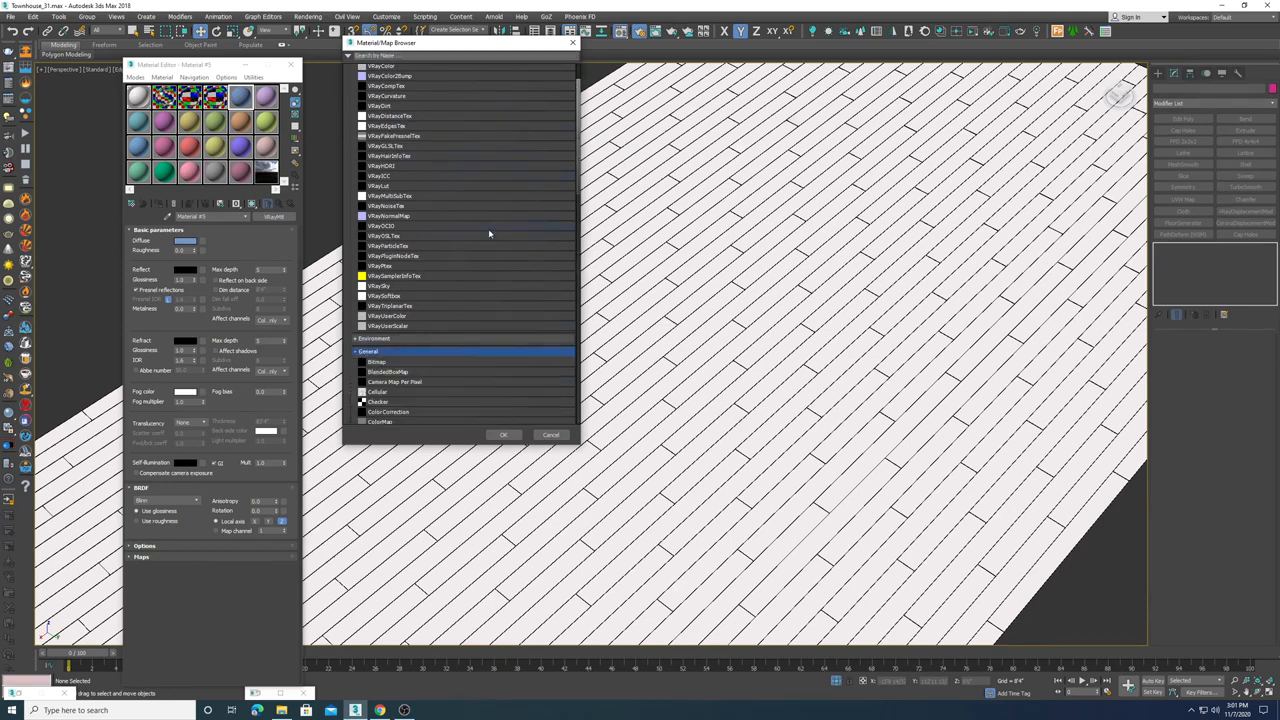
pyautogui.scroll(-8, 490, 233)
pyautogui.scroll(-2, 489, 233)
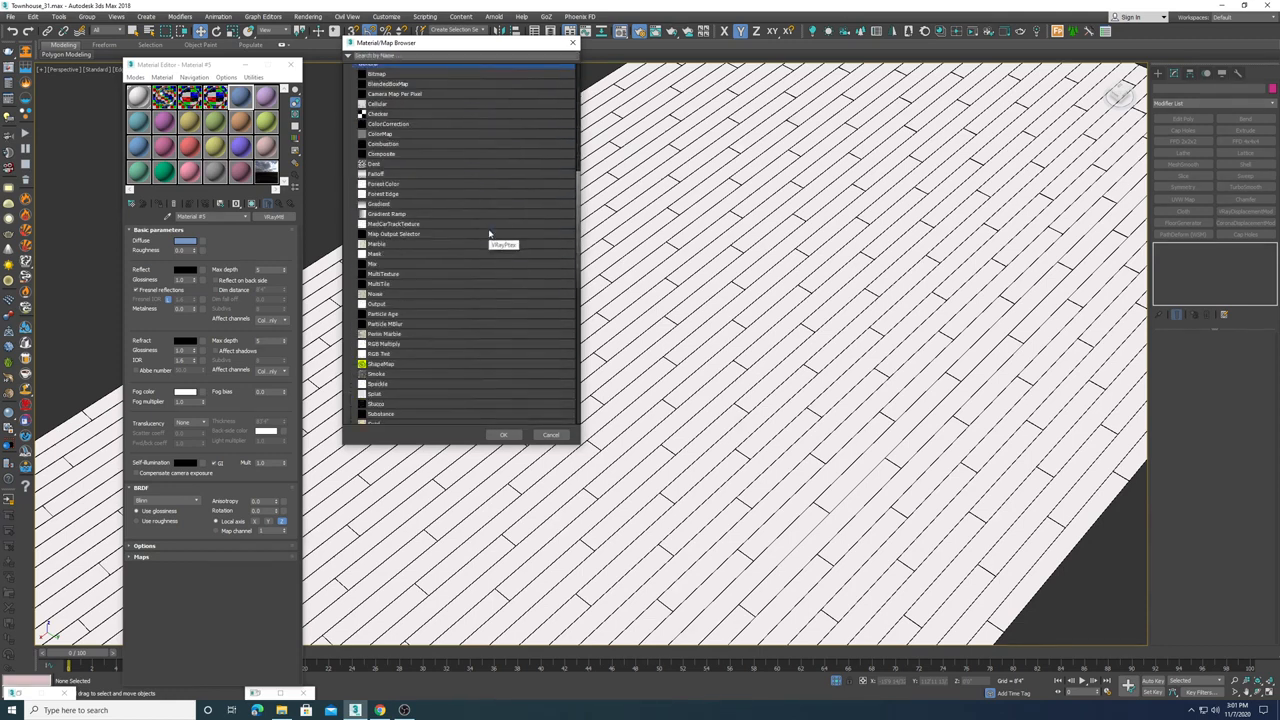
pyautogui.click(396, 275)
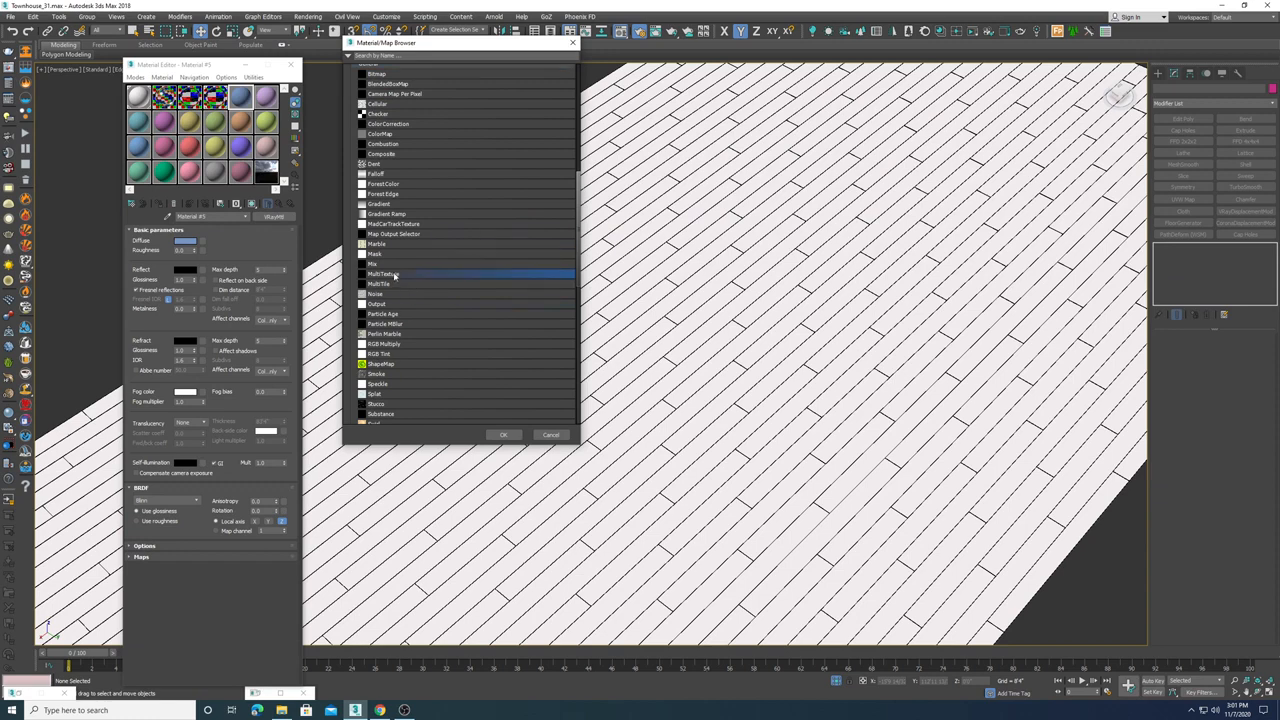
pyautogui.click(503, 435)
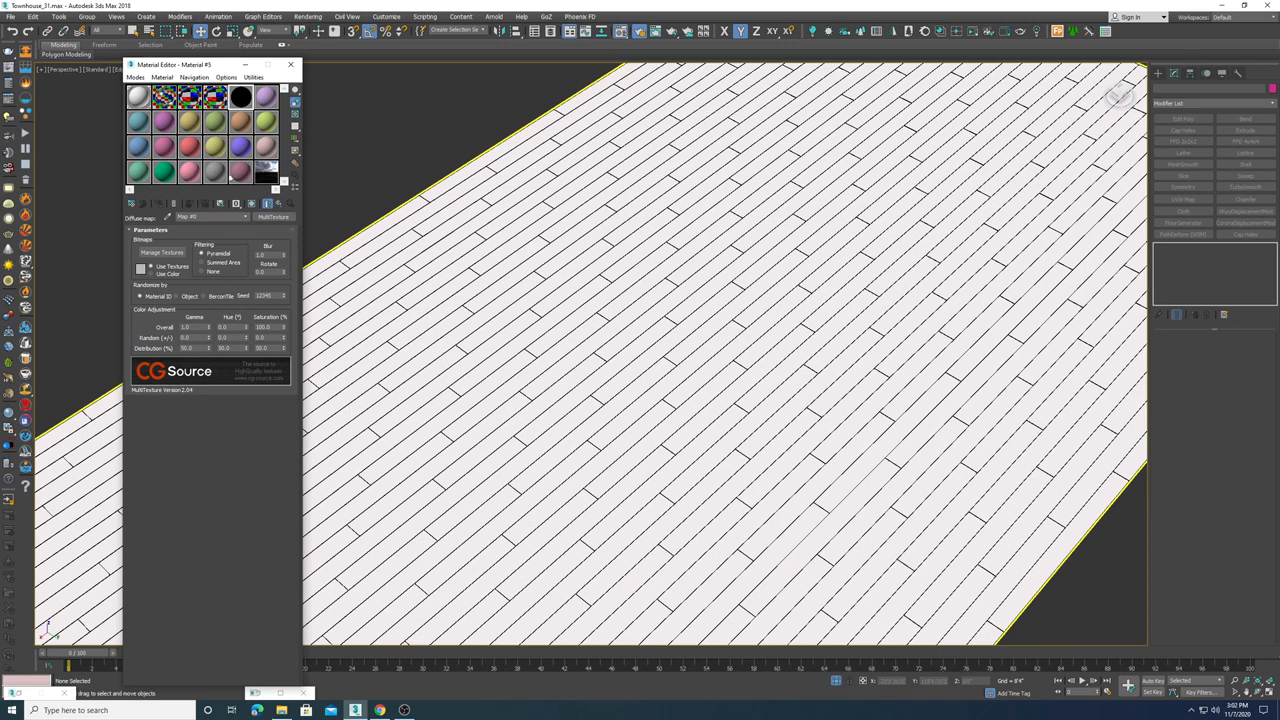
# - Open the texture manager of the MultiTexture map and start adding bitmaps to it
pyautogui.moveTo(210, 66); pyautogui.dragTo(207, 50)
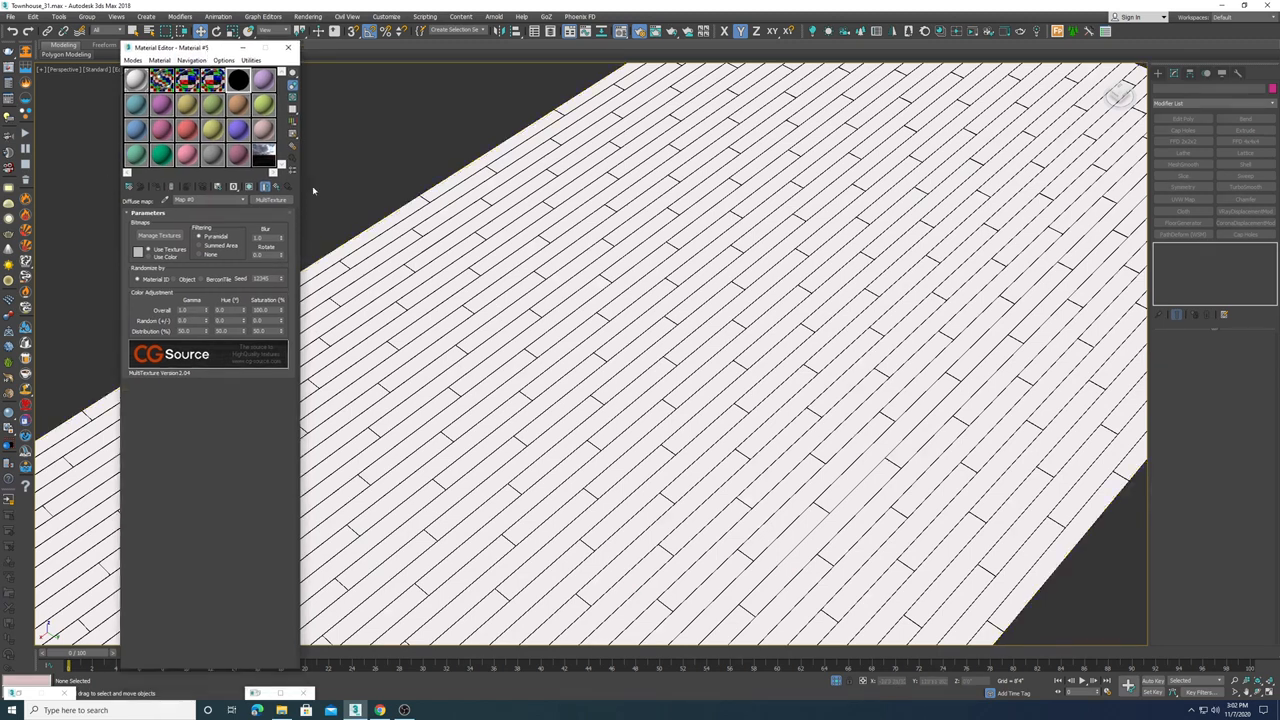
pyautogui.click(160, 238)
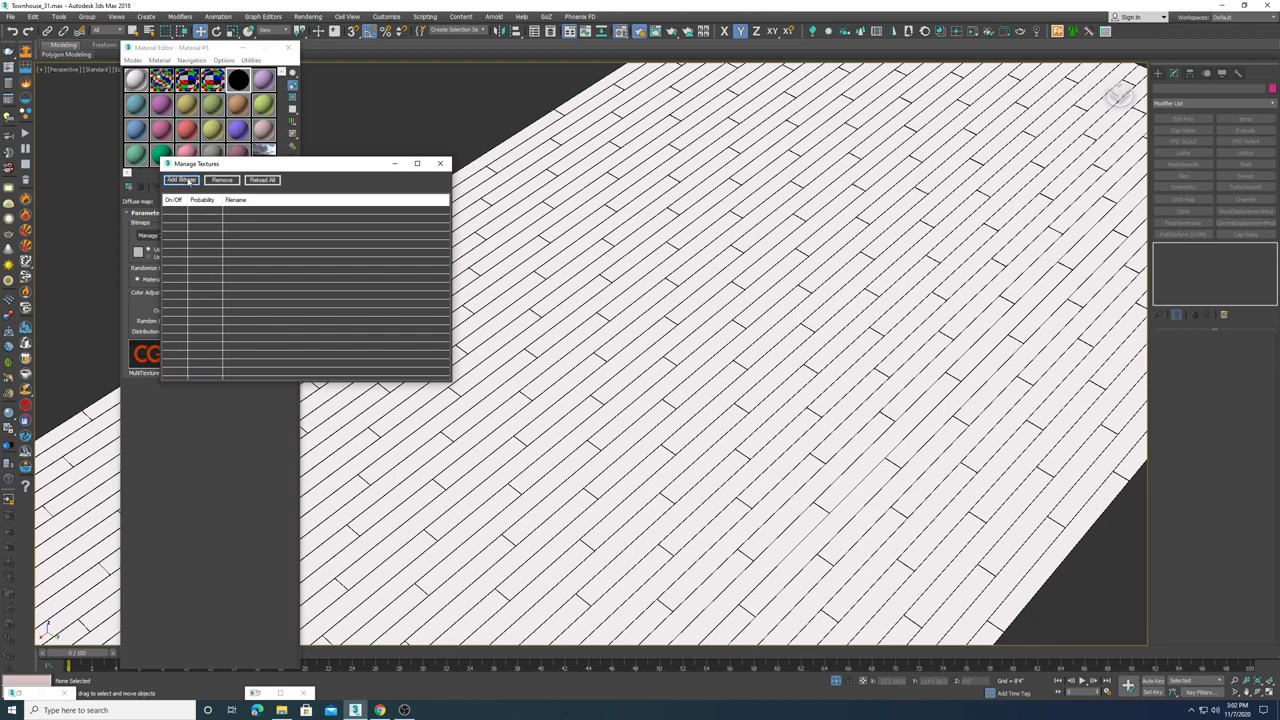
pyautogui.click(183, 180)
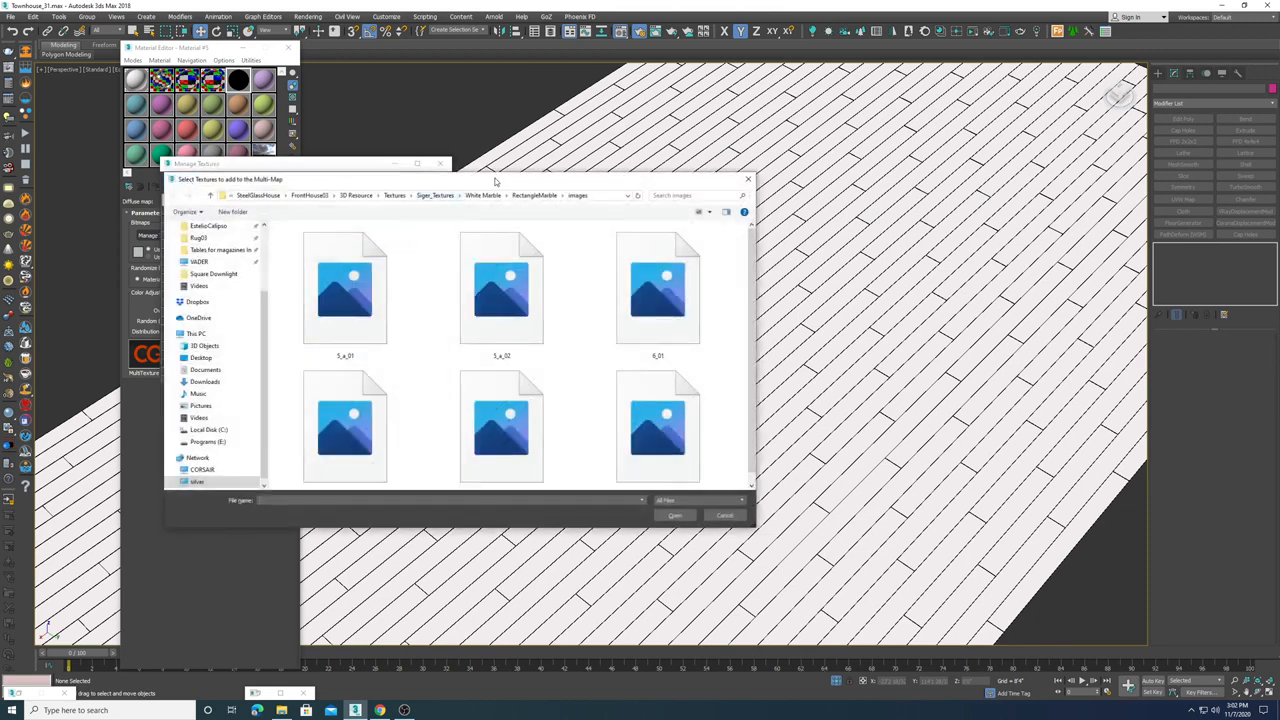
pyautogui.moveTo(494, 180); pyautogui.dragTo(502, 134)
# - Browse to the Textures folder in the E share of the silver network computer
pyautogui.click(360, 150)
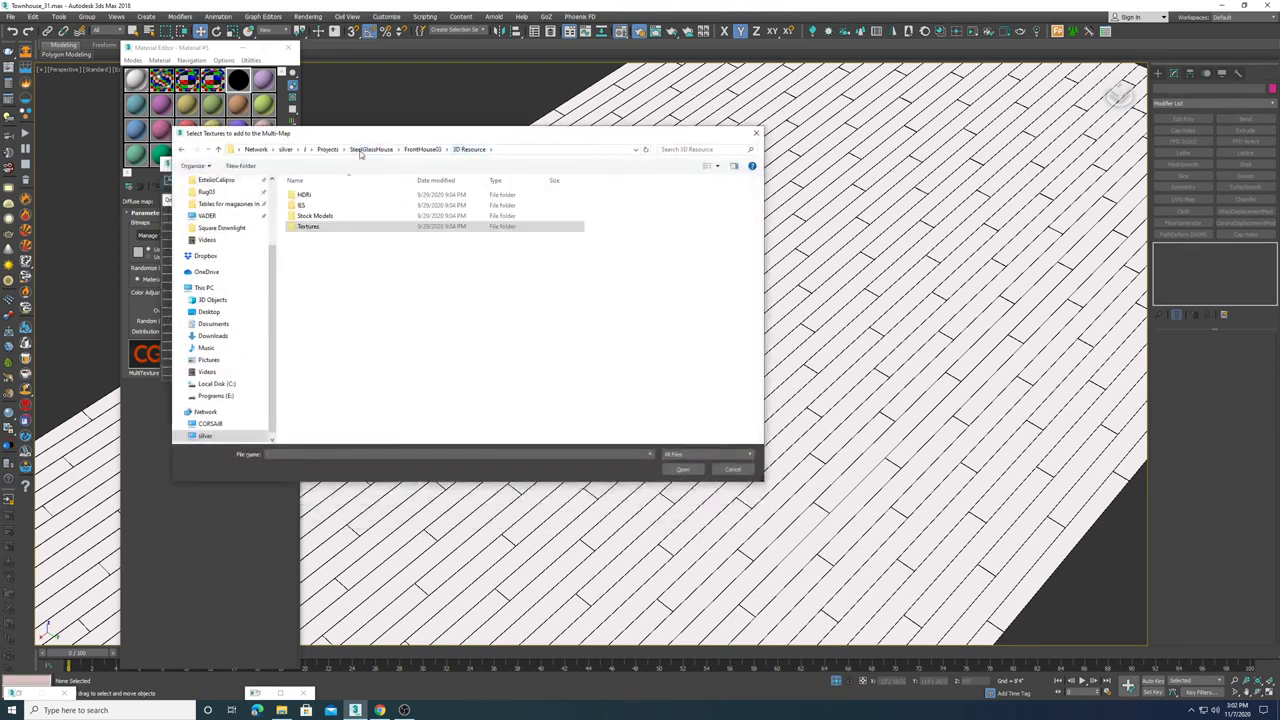
pyautogui.click(286, 150)
pyautogui.doubleClick(418, 185)
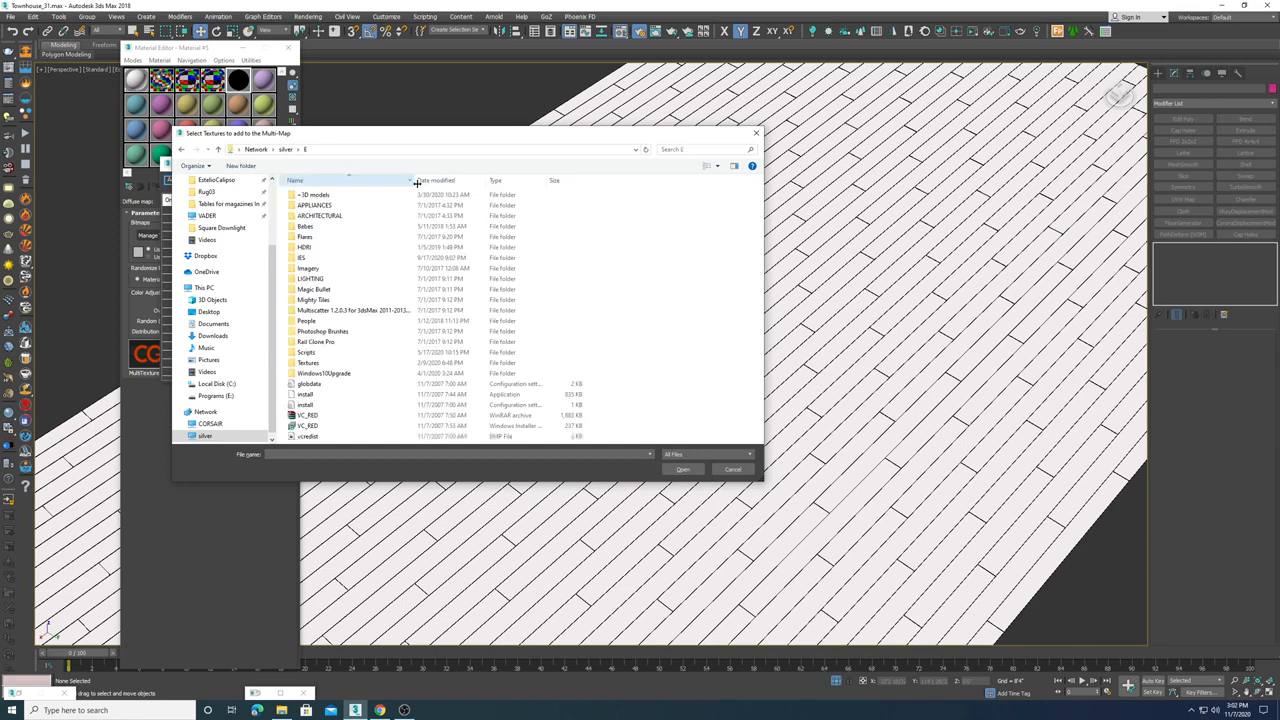
pyautogui.click(302, 365)
pyautogui.doubleClick(340, 394)
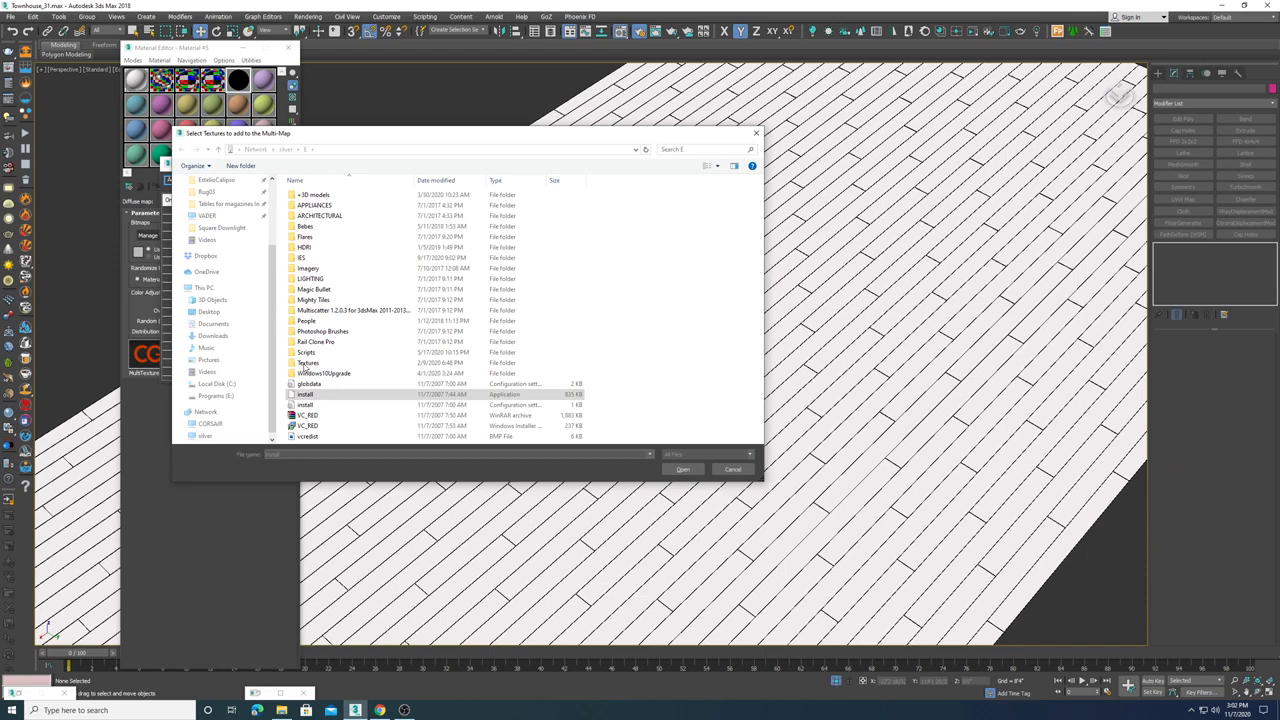
pyautogui.doubleClick(294, 365)
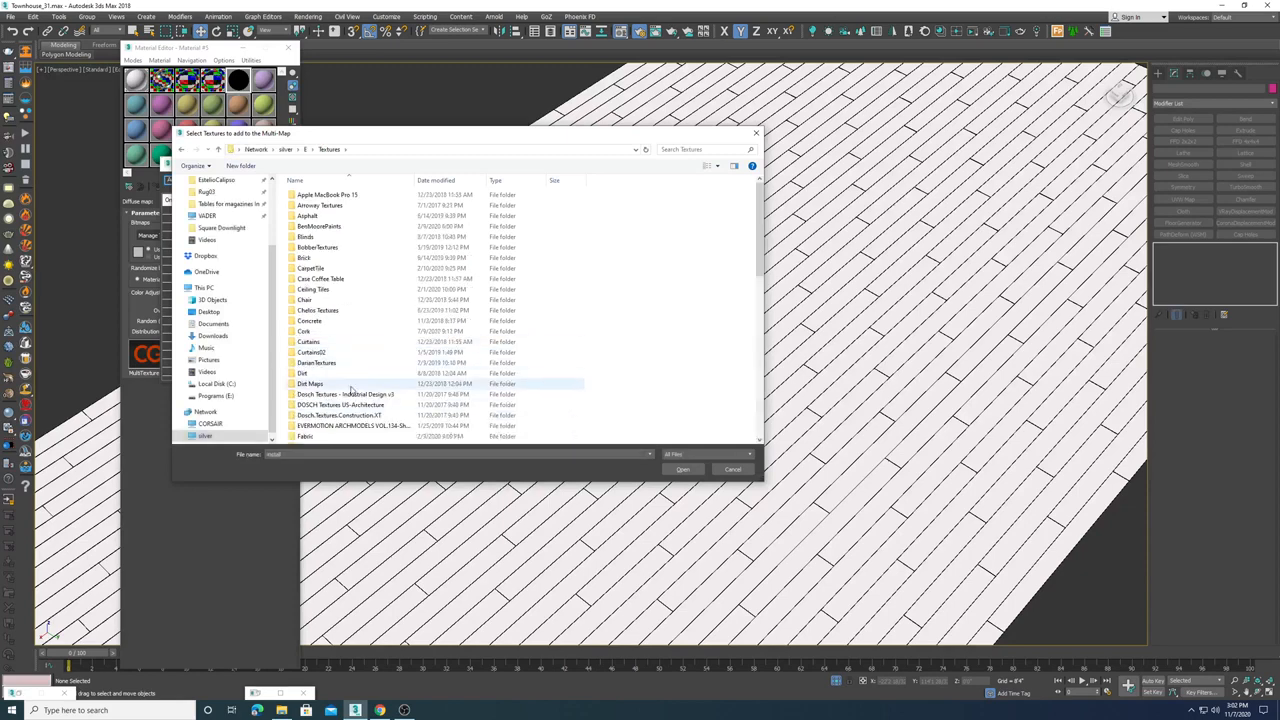
# - Open the CG-Source Multitextures folder inside Wood Flooring
pyautogui.scroll(-15, 350, 390)
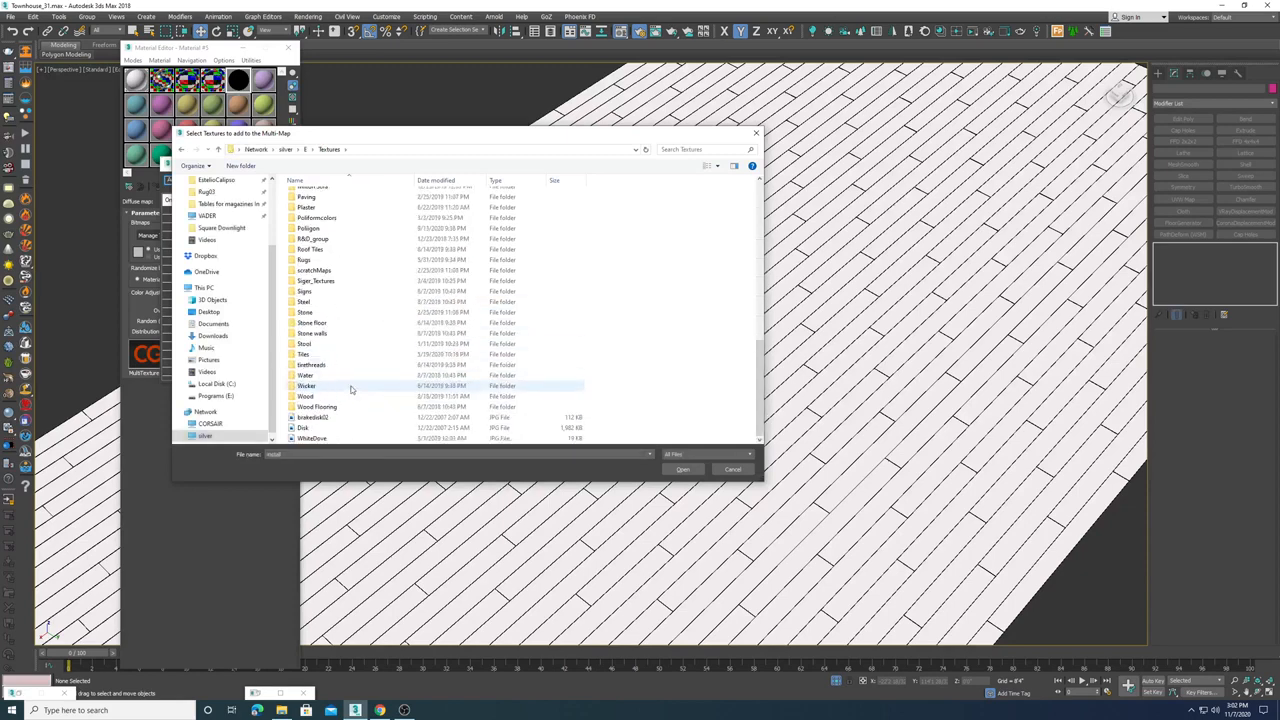
pyautogui.scroll(8, 351, 387)
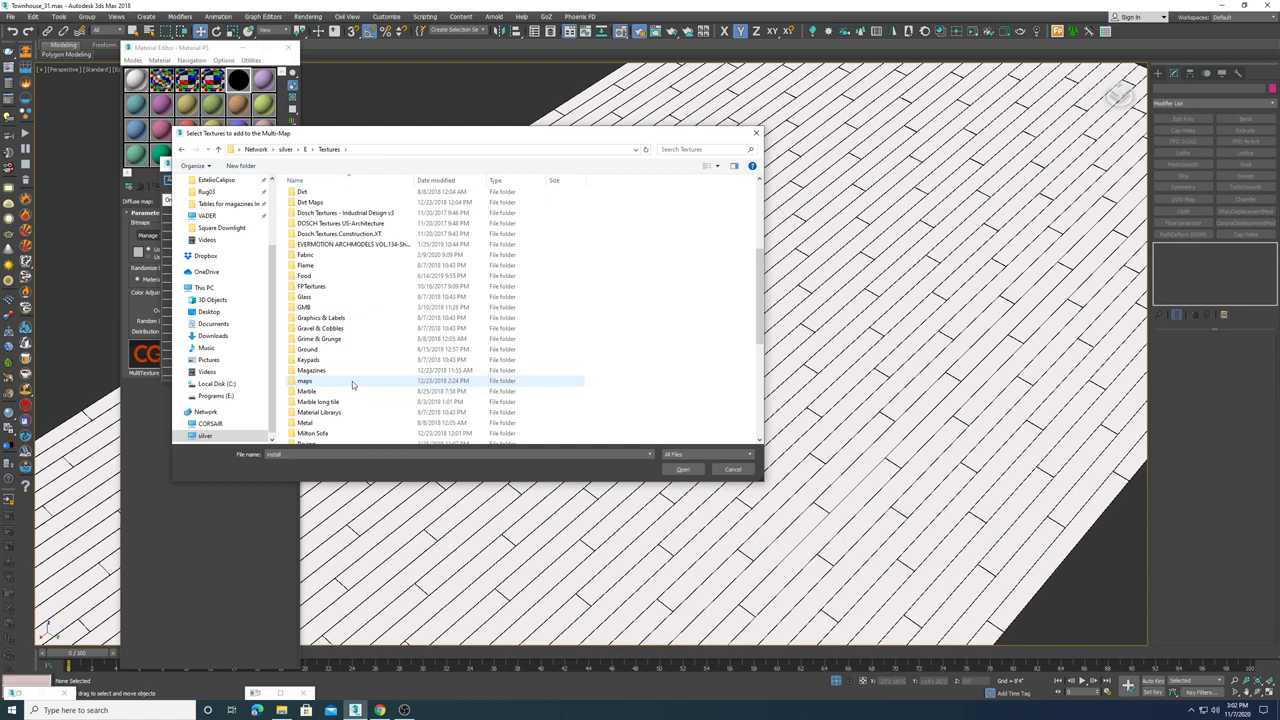
pyautogui.scroll(-8, 352, 381)
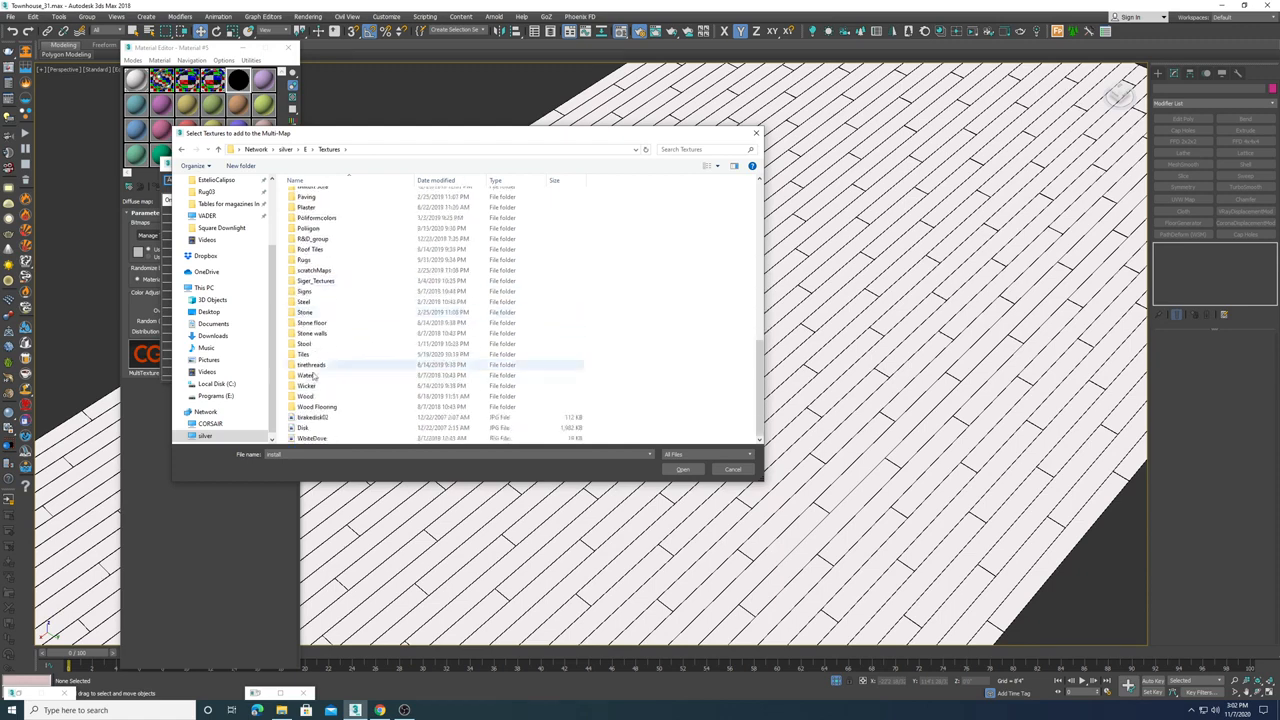
pyautogui.doubleClick(312, 407)
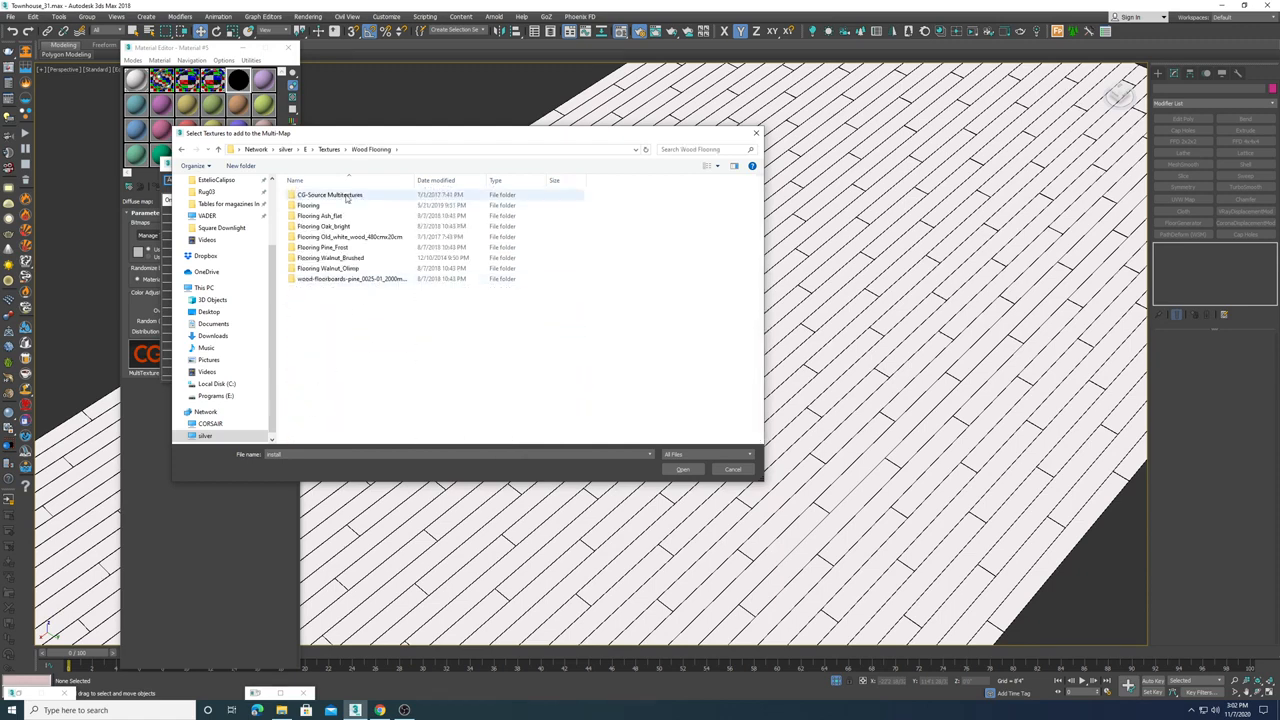
pyautogui.doubleClick(346, 199)
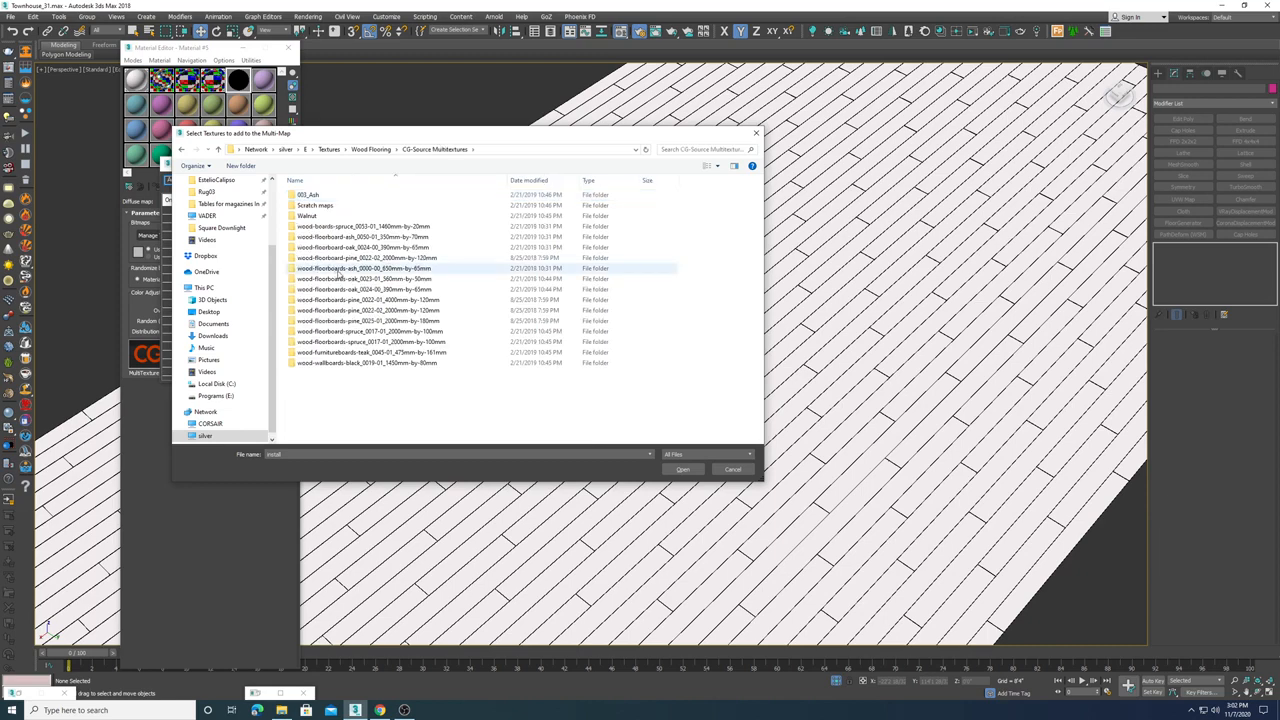
# - Examine the board images in the spruce_0053-01, ash_0050-01 and oak_0024-00 390mm-by-65mm folders, using large thumbnails
pyautogui.doubleClick(351, 228)
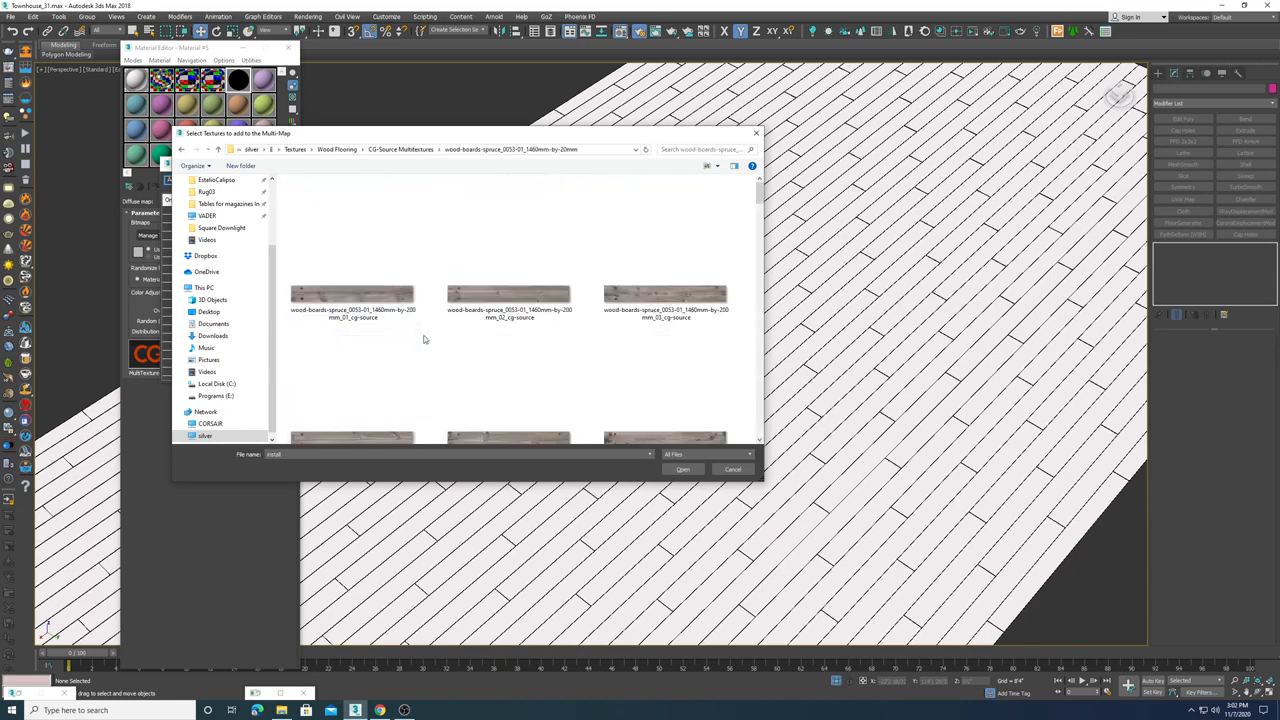
pyautogui.press('BackSpace')
pyautogui.doubleClick(625, 240)
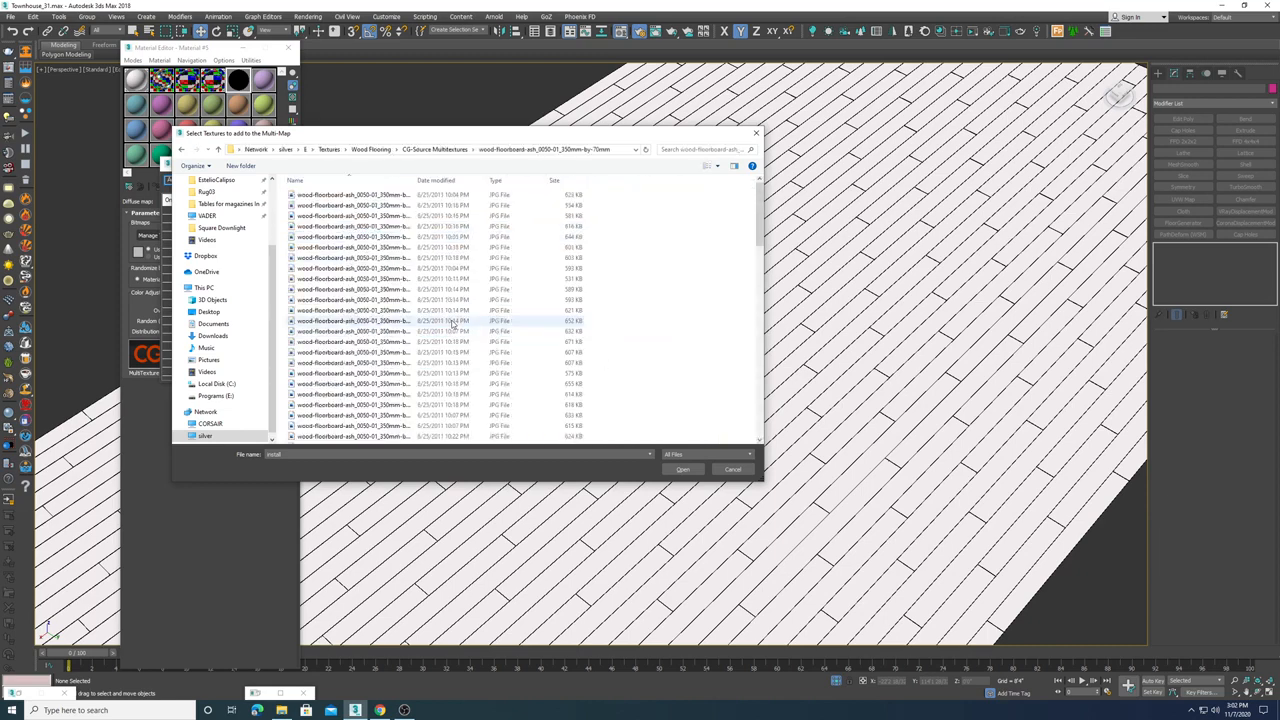
pyautogui.rightClick(628, 231)
pyautogui.moveTo(652, 240)
pyautogui.click(763, 238)
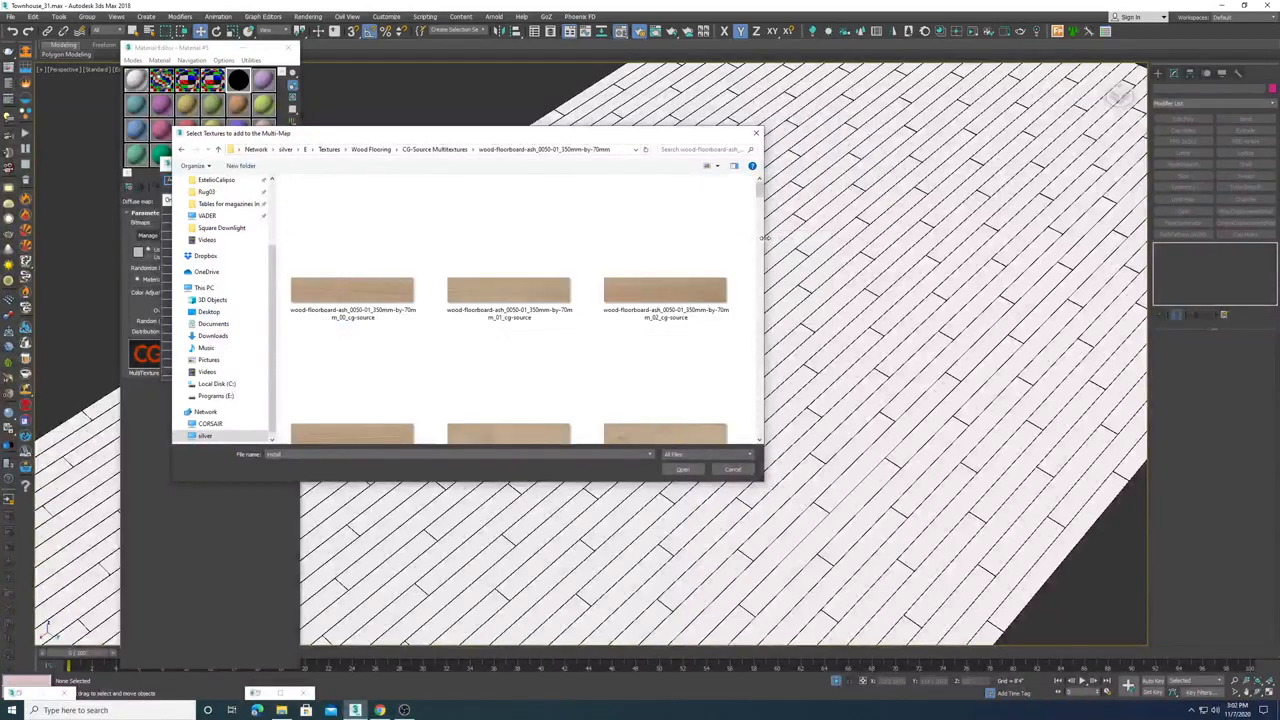
pyautogui.press('BackSpace')
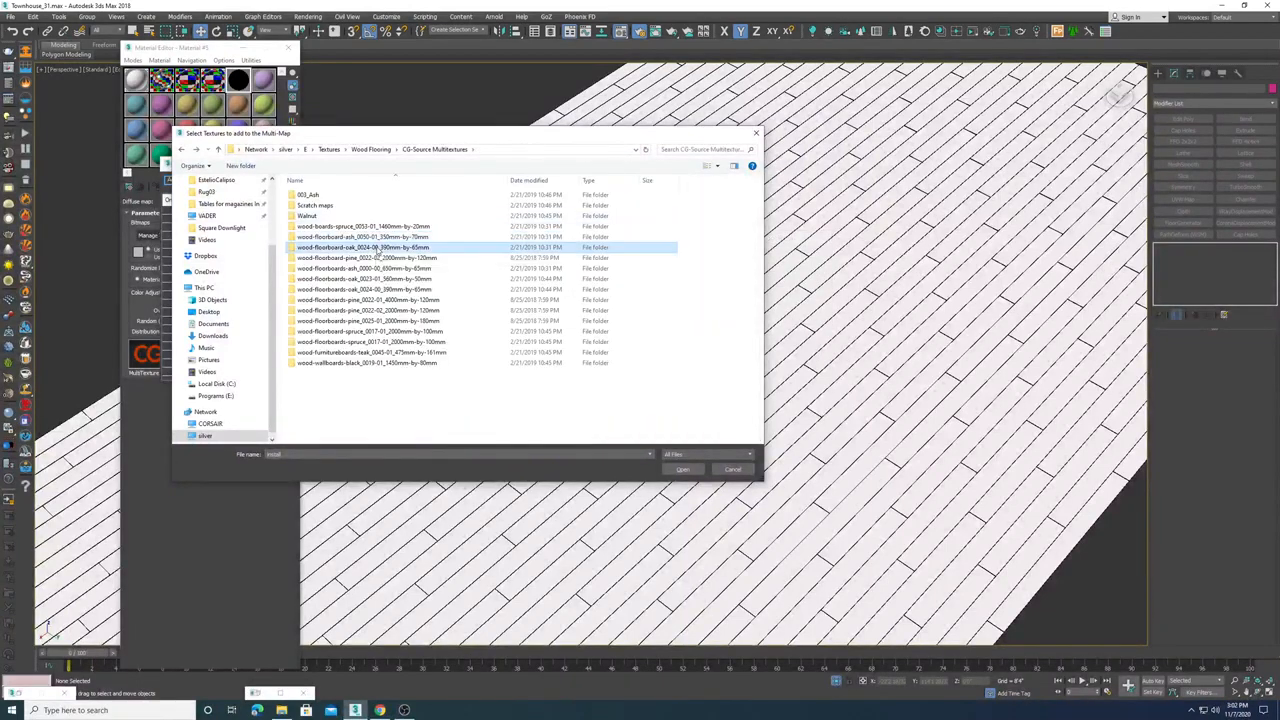
pyautogui.doubleClick(377, 248)
pyautogui.rightClick(638, 266)
pyautogui.moveTo(670, 270)
pyautogui.click(795, 273)
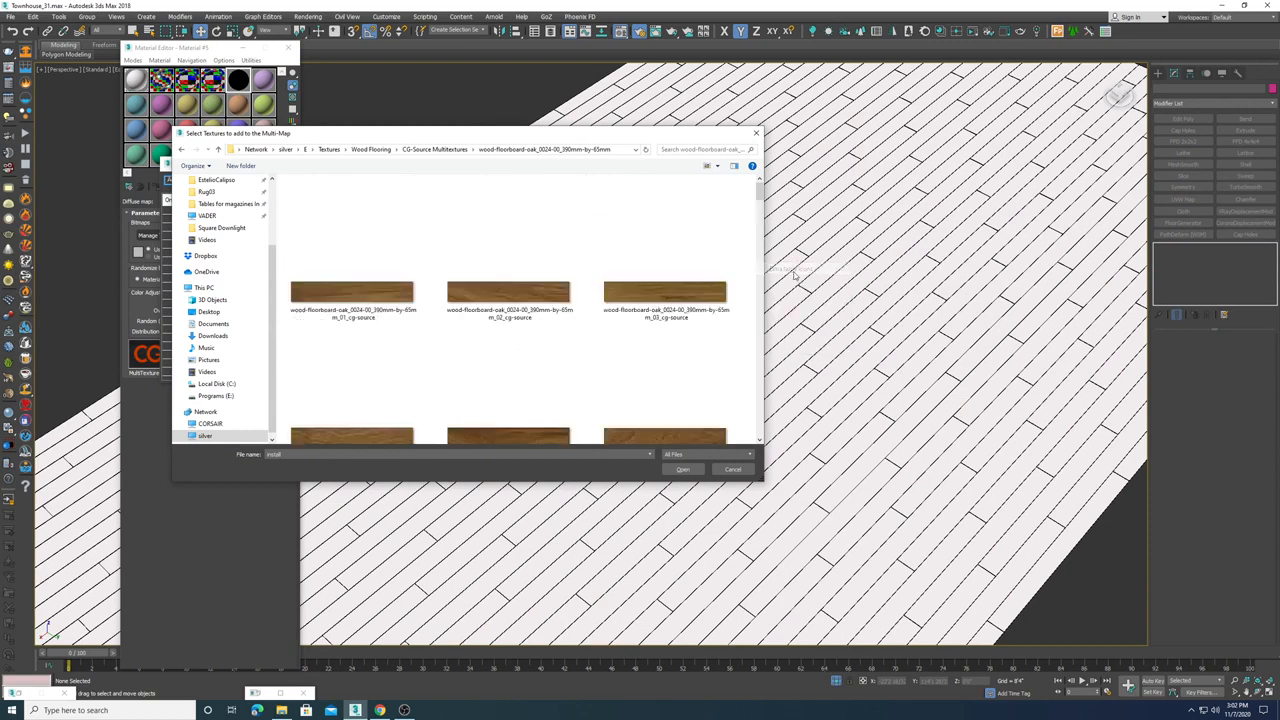
pyautogui.press('BackSpace')
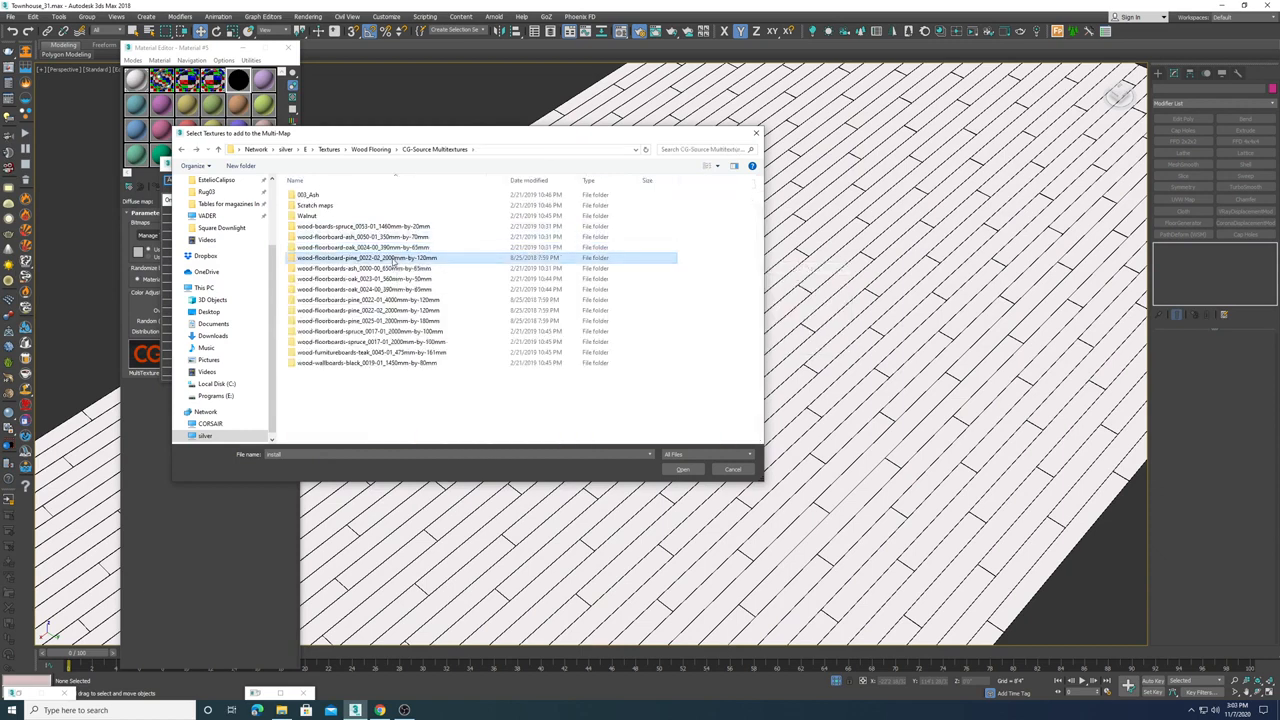
# - Add all board images from the wood-floorboard-pine_0022-02_2000mm-by-120mm folder to the MultiTexture map
pyautogui.doubleClick(395, 260)
pyautogui.rightClick(686, 254)
pyautogui.moveTo(702, 257)
pyautogui.click(823, 257)
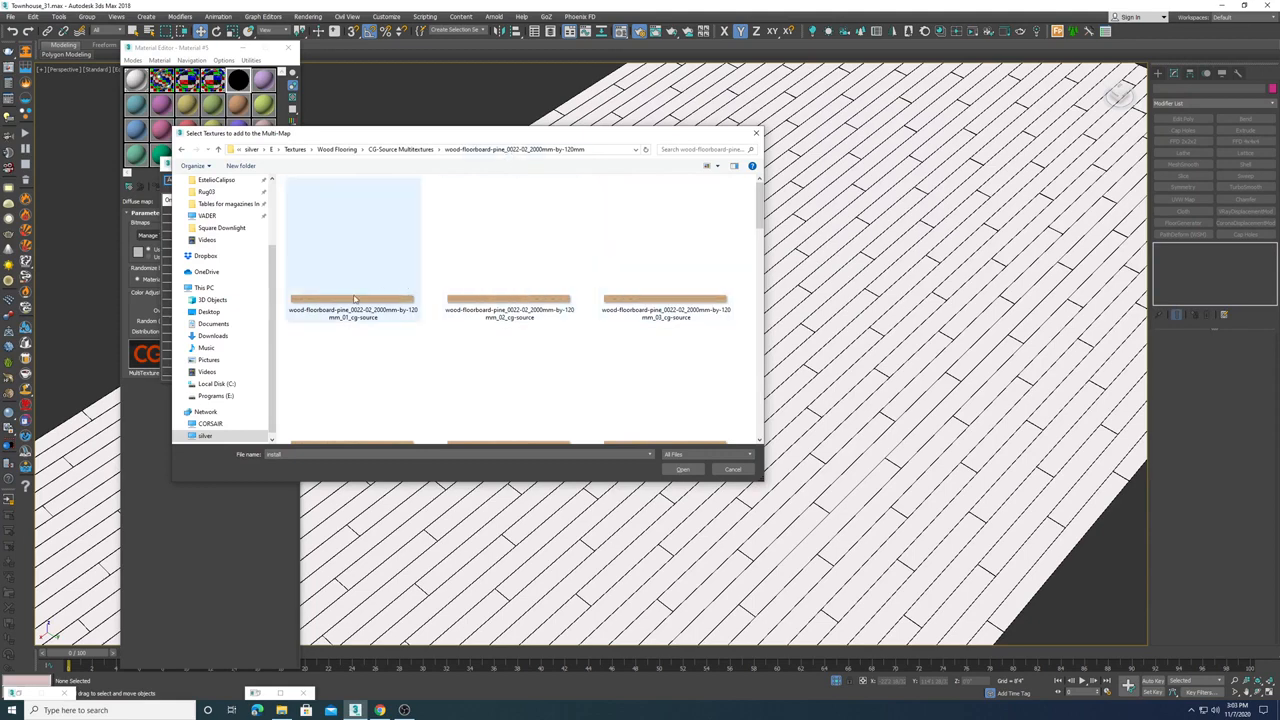
pyautogui.hotkey('ctrl', 'a')
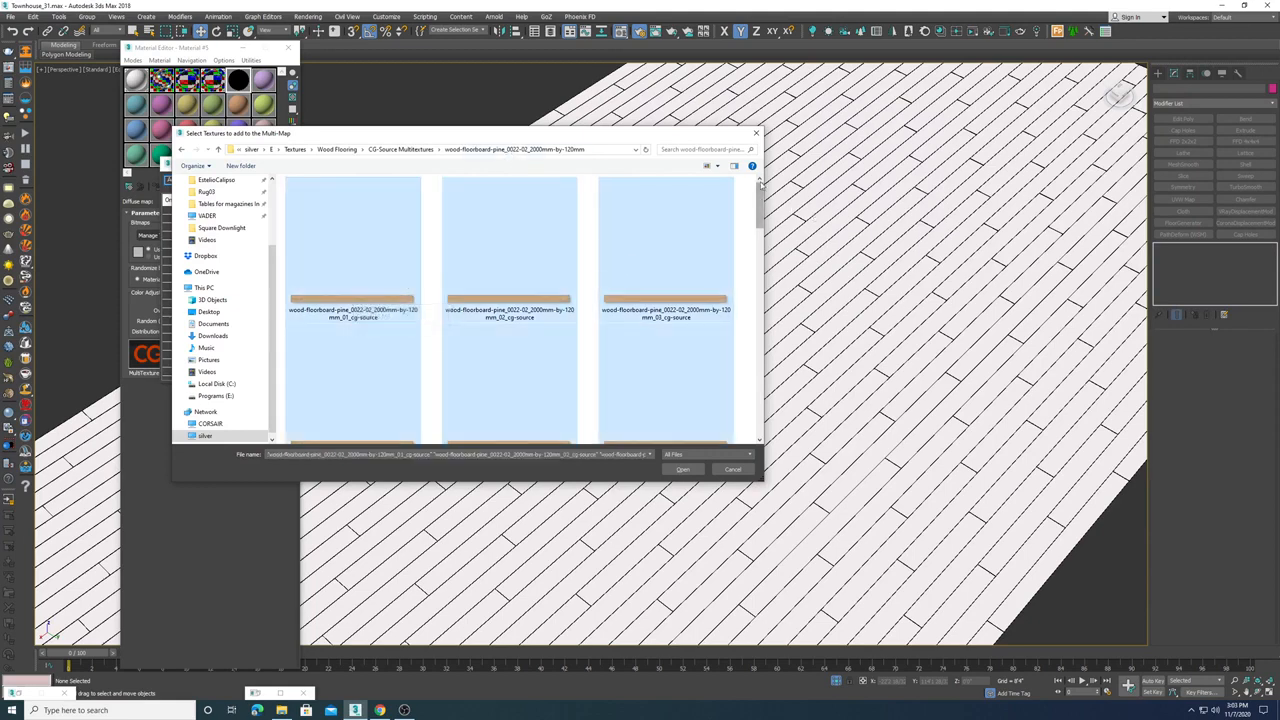
pyautogui.moveTo(762, 200); pyautogui.dragTo(766, 437)
pyautogui.click(681, 471)
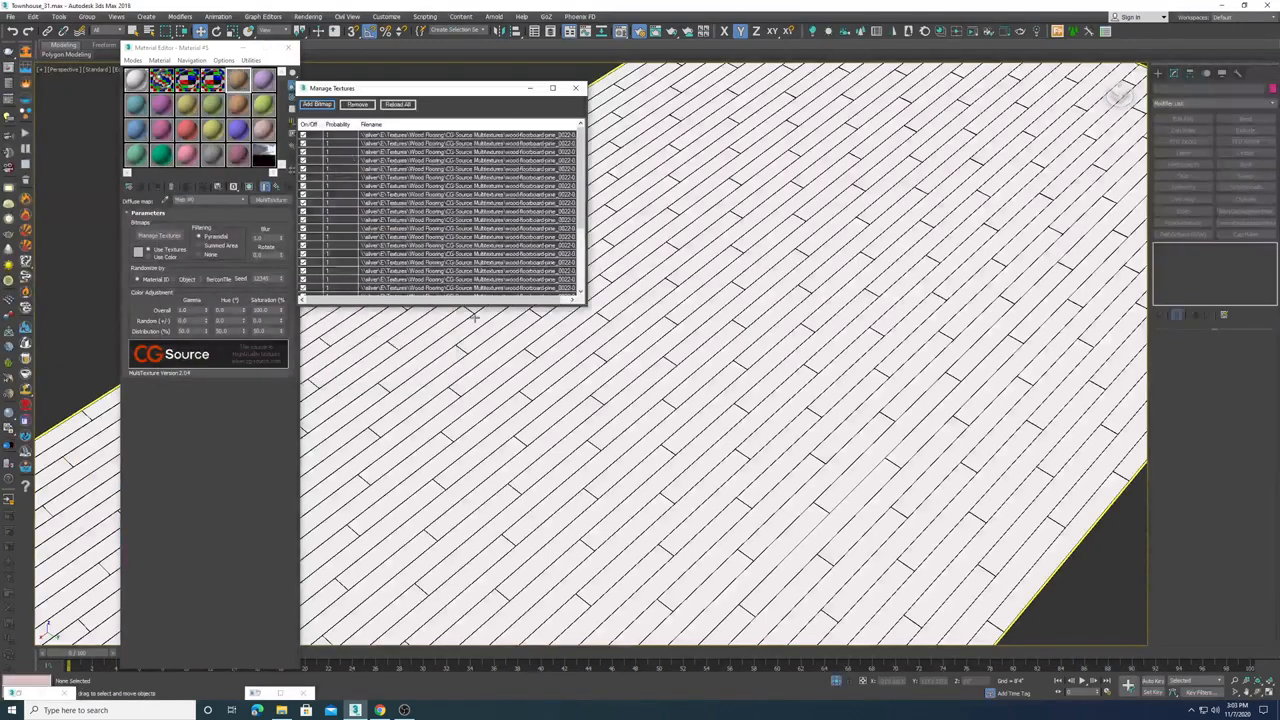
# - Enlarge the texture list with a wider filename column and open a magnified preview of the wood material sample
pyautogui.moveTo(491, 306); pyautogui.dragTo(493, 704)
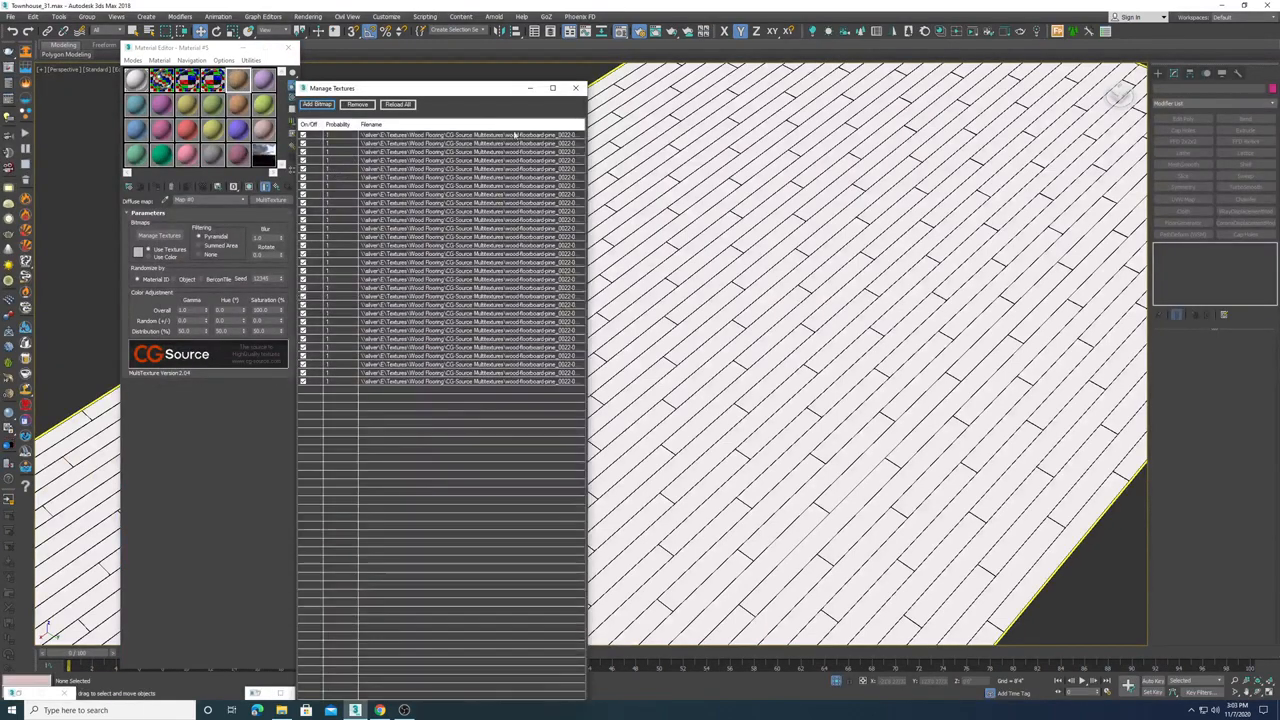
pyautogui.moveTo(493, 90); pyautogui.dragTo(557, 84)
pyautogui.moveTo(650, 143); pyautogui.dragTo(801, 160)
pyautogui.moveTo(649, 118); pyautogui.dragTo(713, 118)
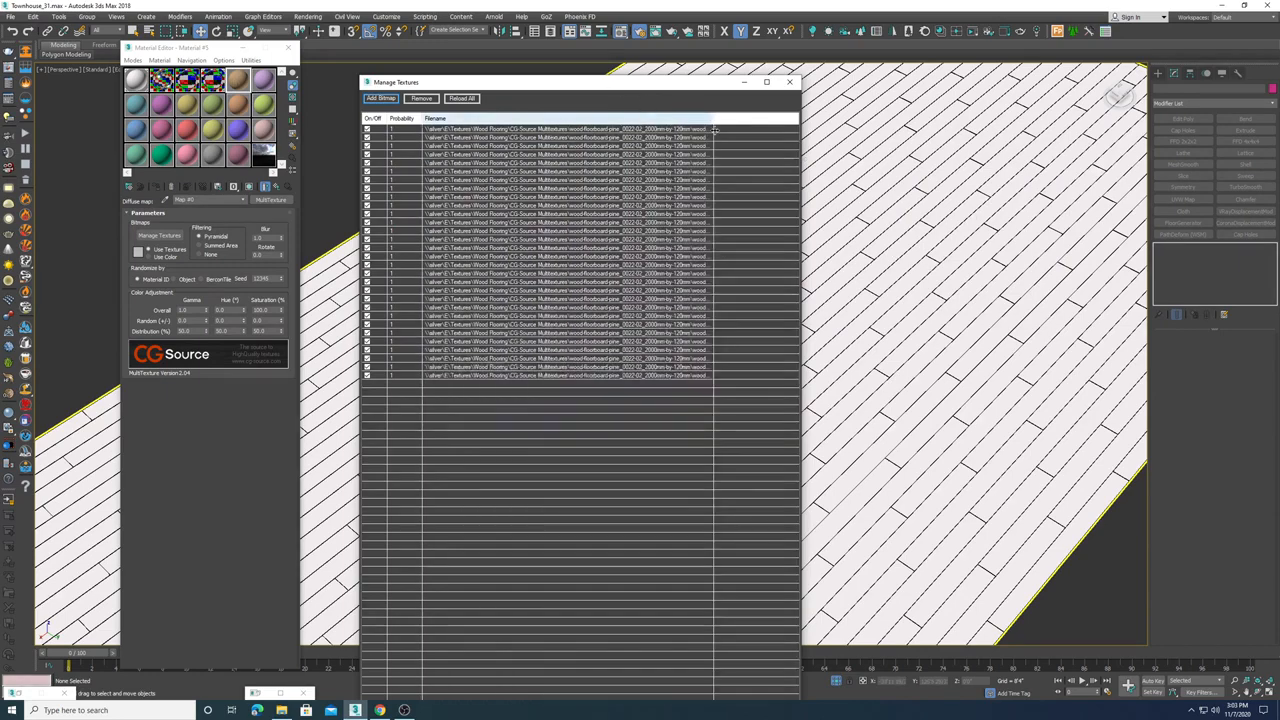
pyautogui.doubleClick(238, 79)
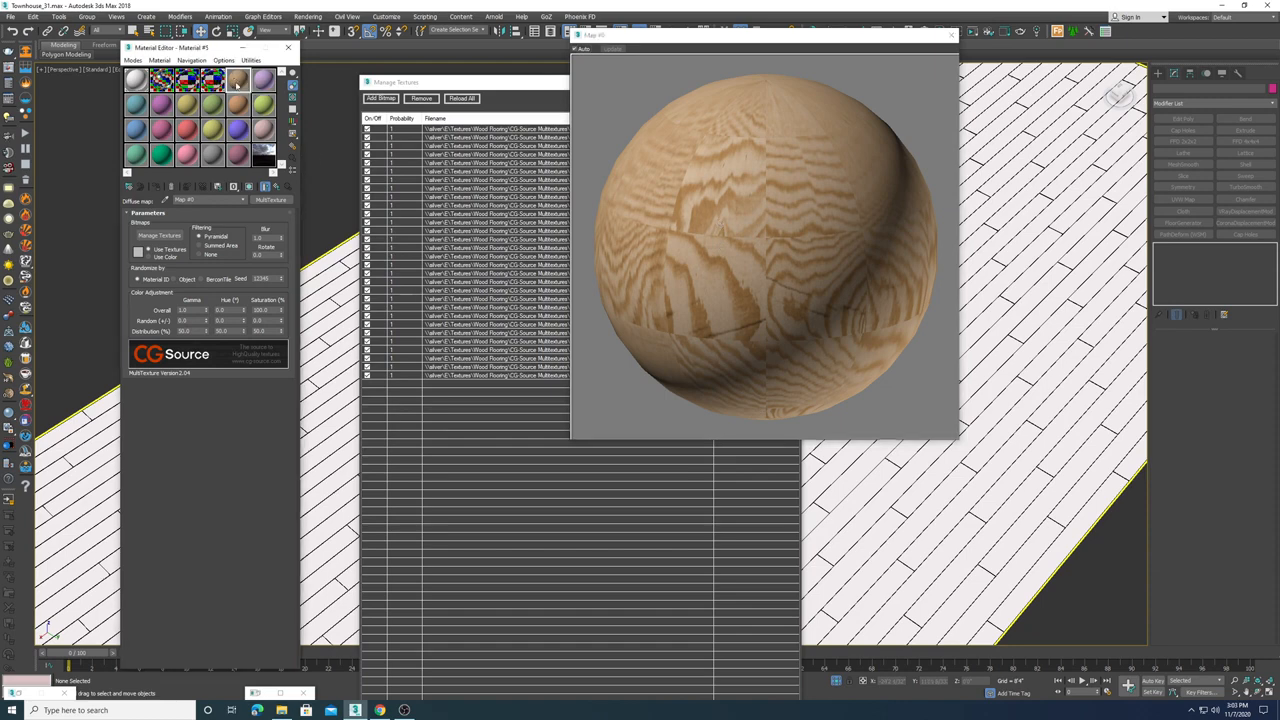
# - Apply the wood material to the generated floor and show its MultiTexture map shaded in the viewport
pyautogui.click(1068, 245)
pyautogui.click(1067, 246)
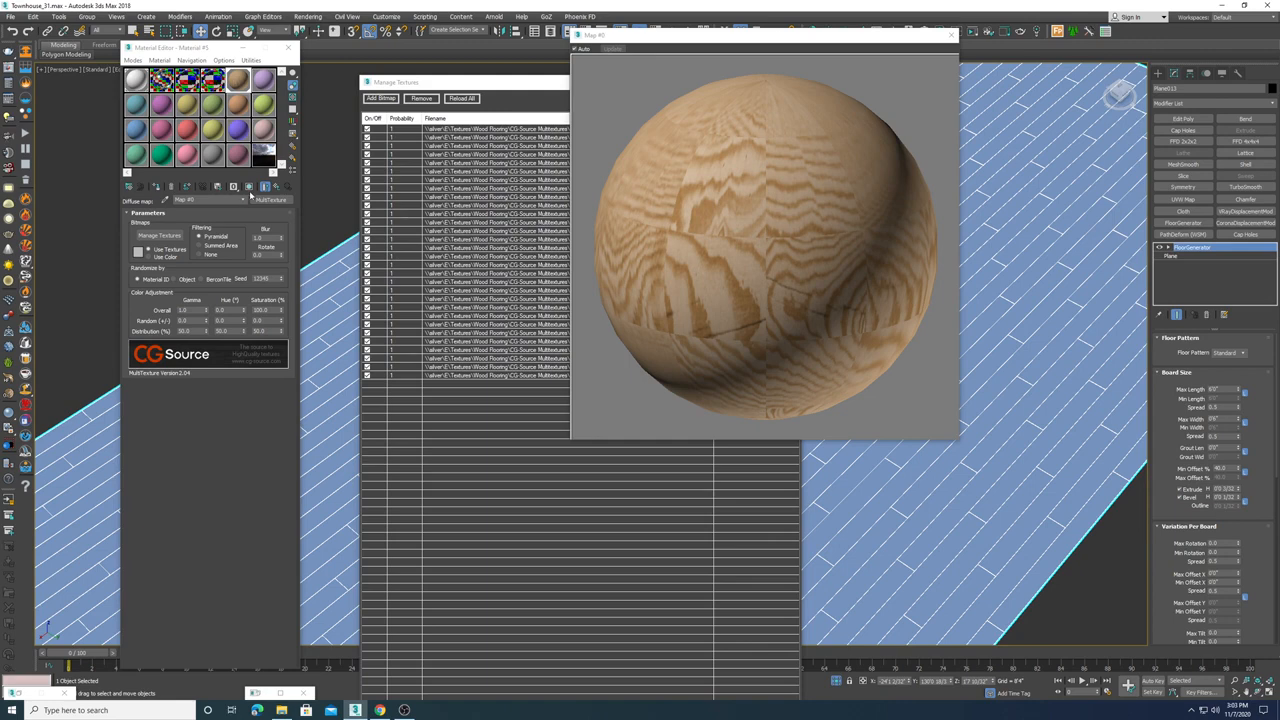
pyautogui.click(249, 187)
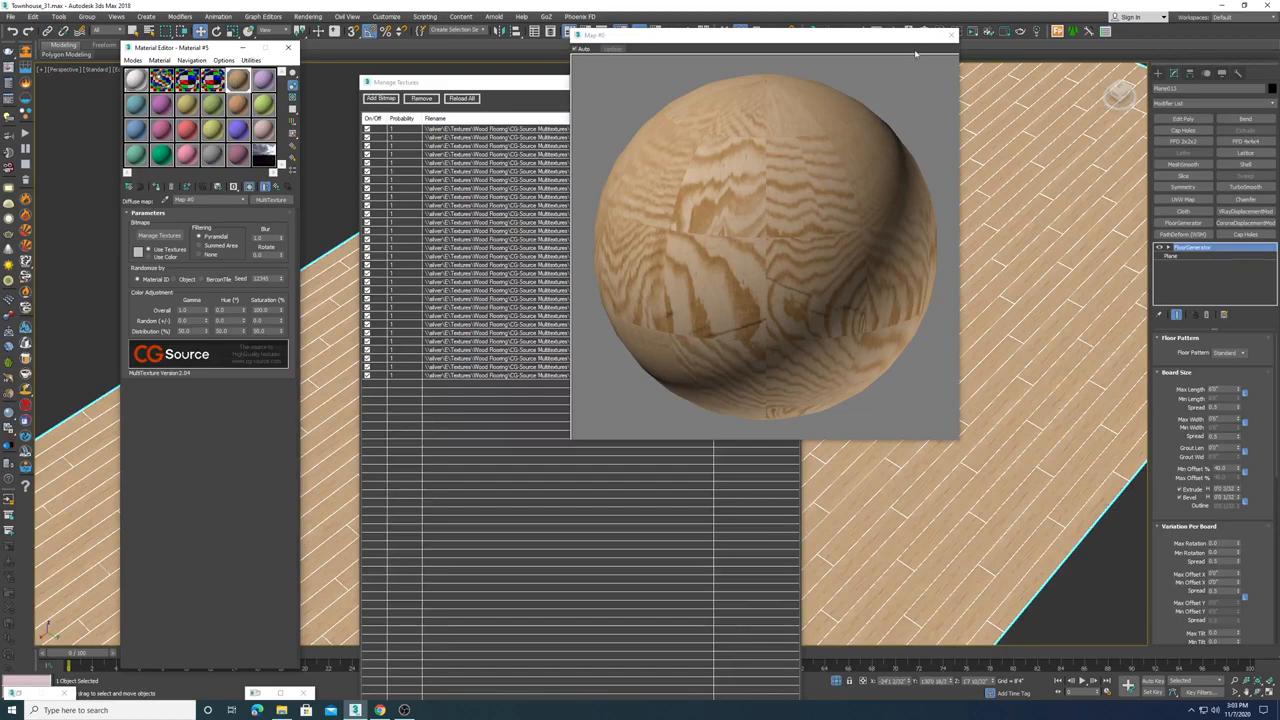
# - Examine how the pine board textures vary across the generated floor, both close up and from farther away
pyautogui.moveTo(853, 39); pyautogui.dragTo(522, 62)
pyautogui.scroll(3, 920, 354)
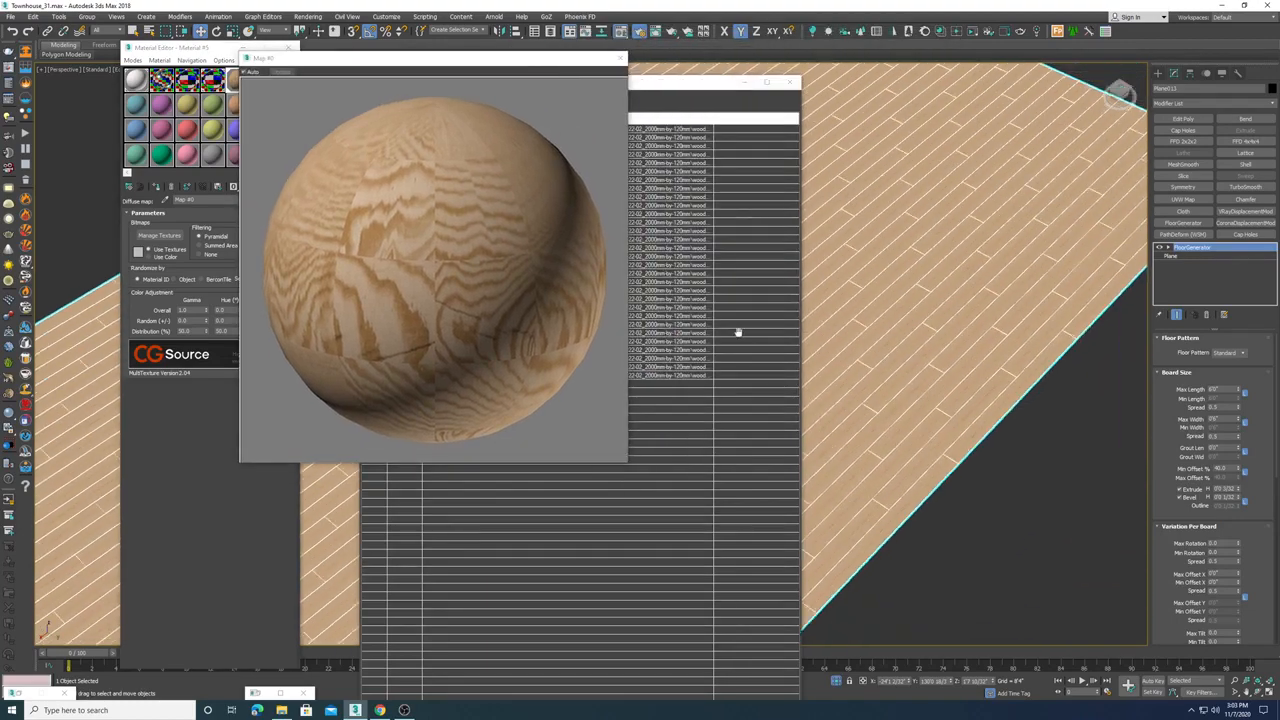
pyautogui.scroll(-4, 974, 367)
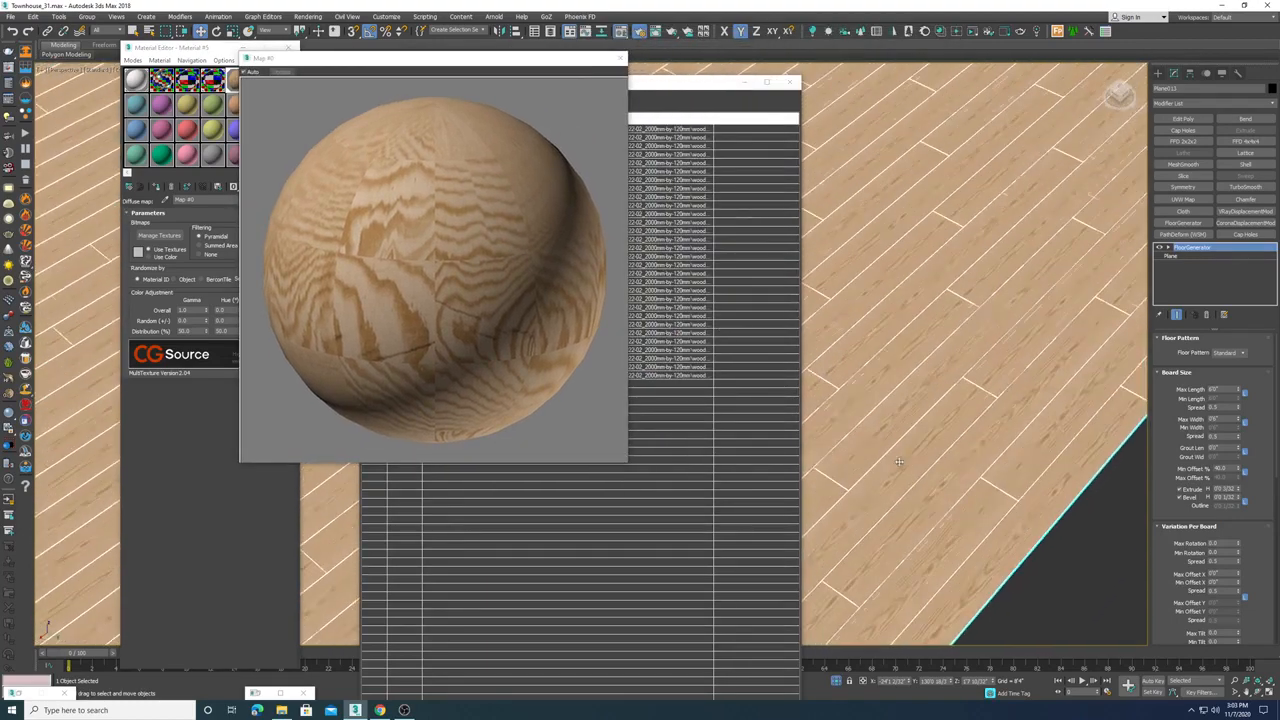
pyautogui.keyDown('alt'); pyautogui.moveTo(1024, 332); pyautogui.dragTo(1008, 303, button='middle'); pyautogui.keyUp('alt')
pyautogui.scroll(-3, 1008, 303)
pyautogui.scroll(3, 950, 367)
pyautogui.scroll(3, 949, 367)
pyautogui.scroll(-4, 950, 367)
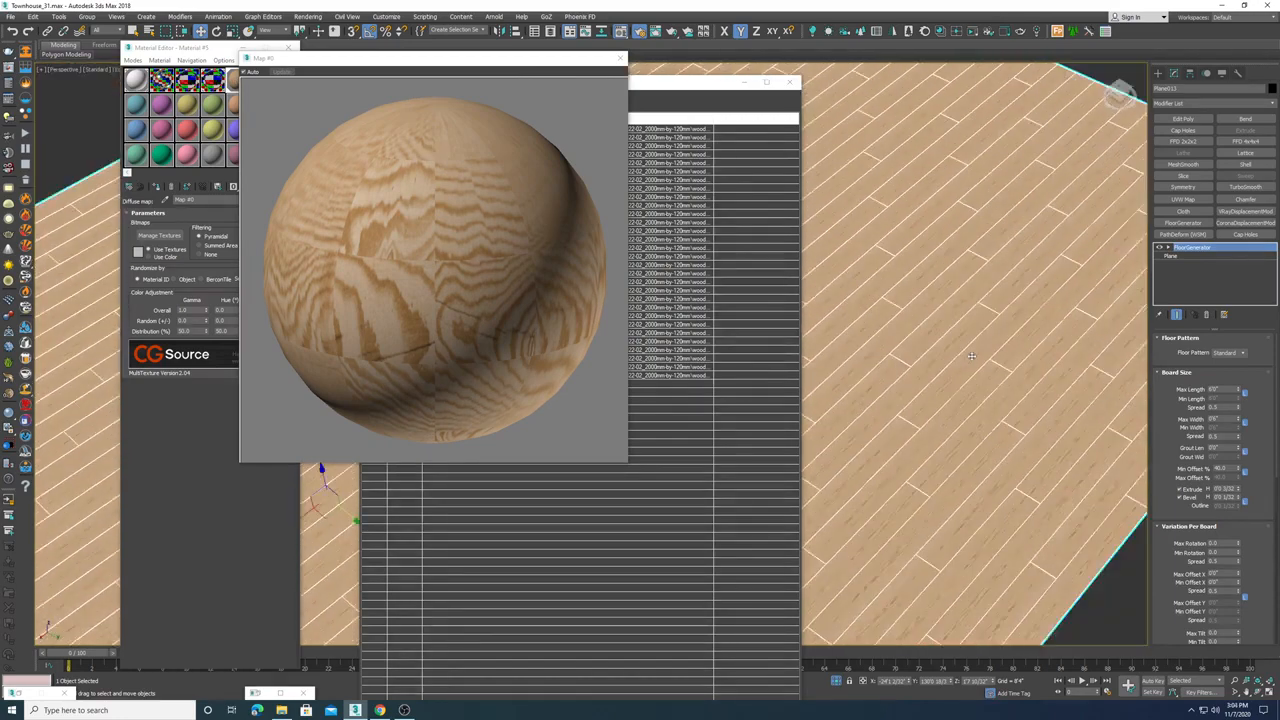
pyautogui.scroll(3, 962, 335)
pyautogui.scroll(-3, 963, 331)
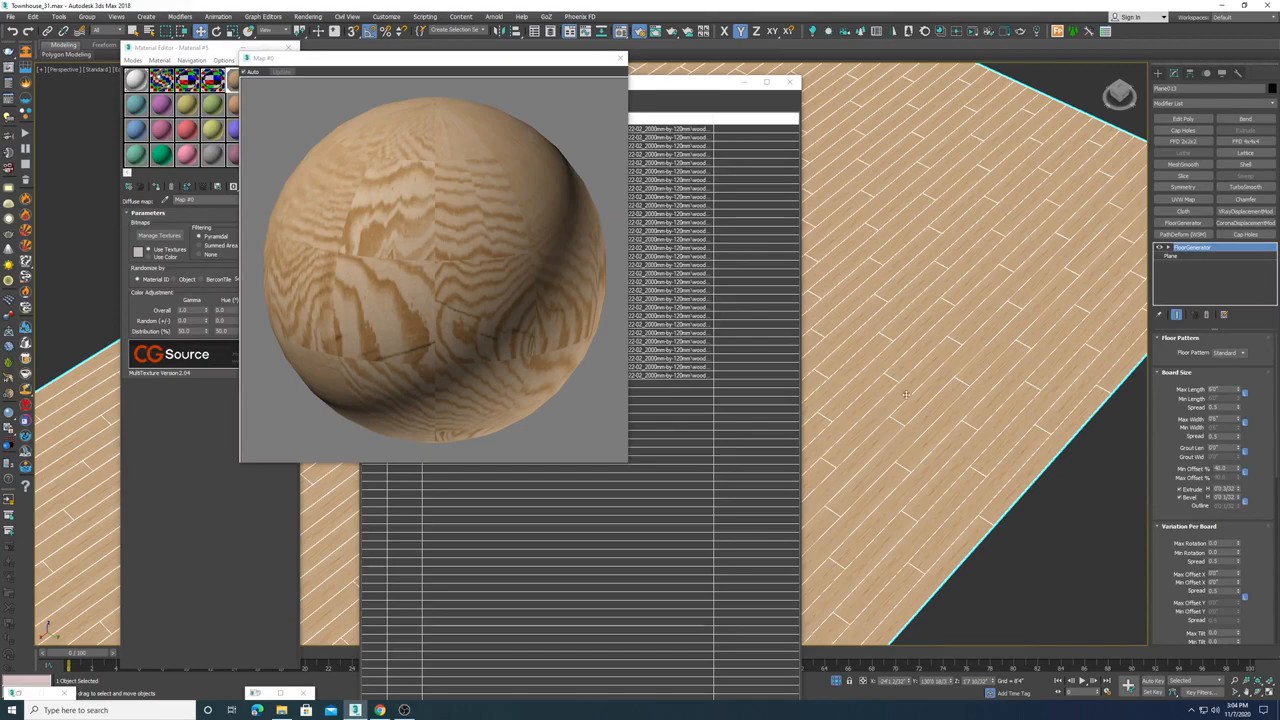
pyautogui.moveTo(907, 396); pyautogui.dragTo(1094, 329, button='middle')
pyautogui.scroll(-3, 1017, 329)
pyautogui.scroll(3, 917, 389)
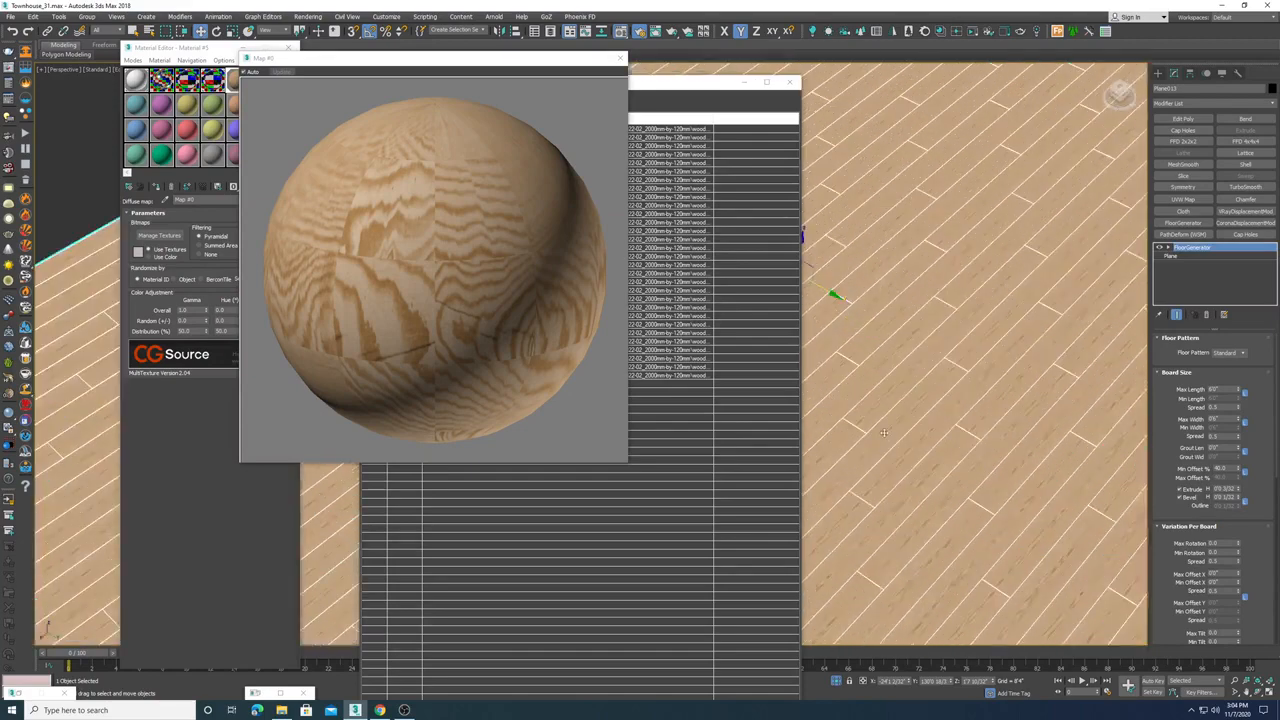
# - Add a random gamma variation to the MultiTexture map's color adjustment and give the material preview a checkered background
pyautogui.moveTo(471, 65); pyautogui.dragTo(691, 62)
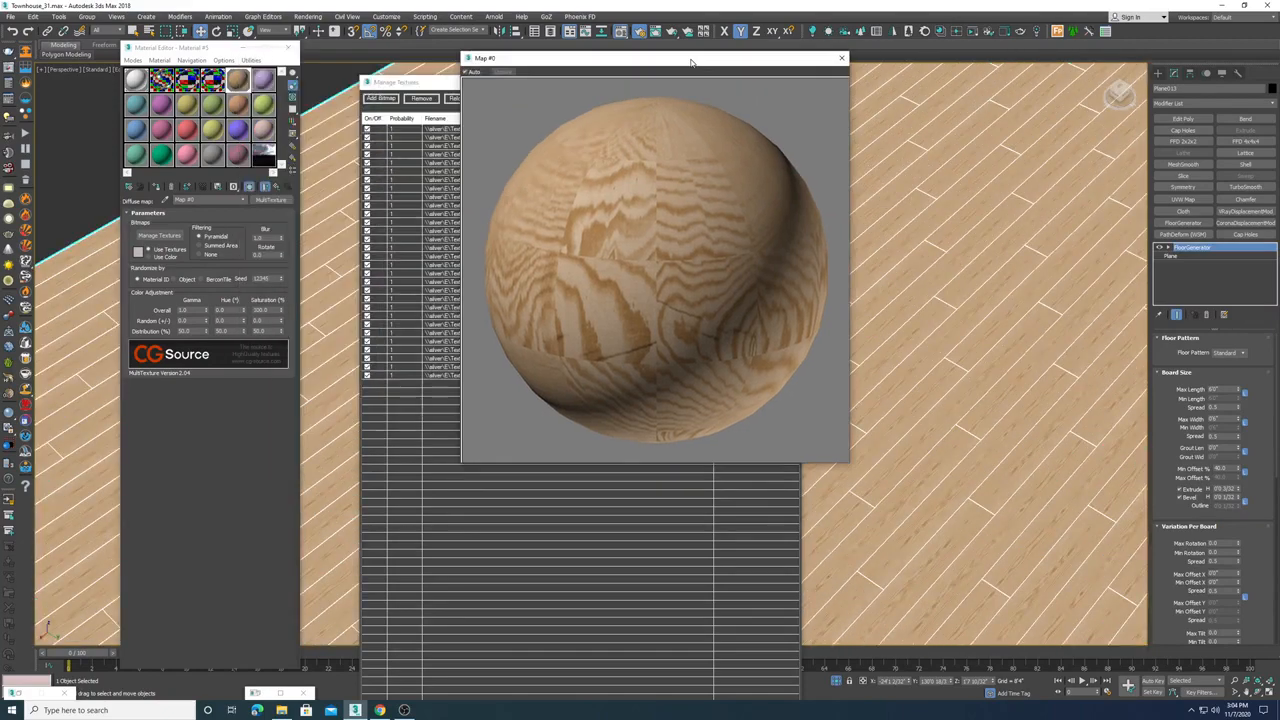
pyautogui.moveTo(195, 50); pyautogui.dragTo(243, 40)
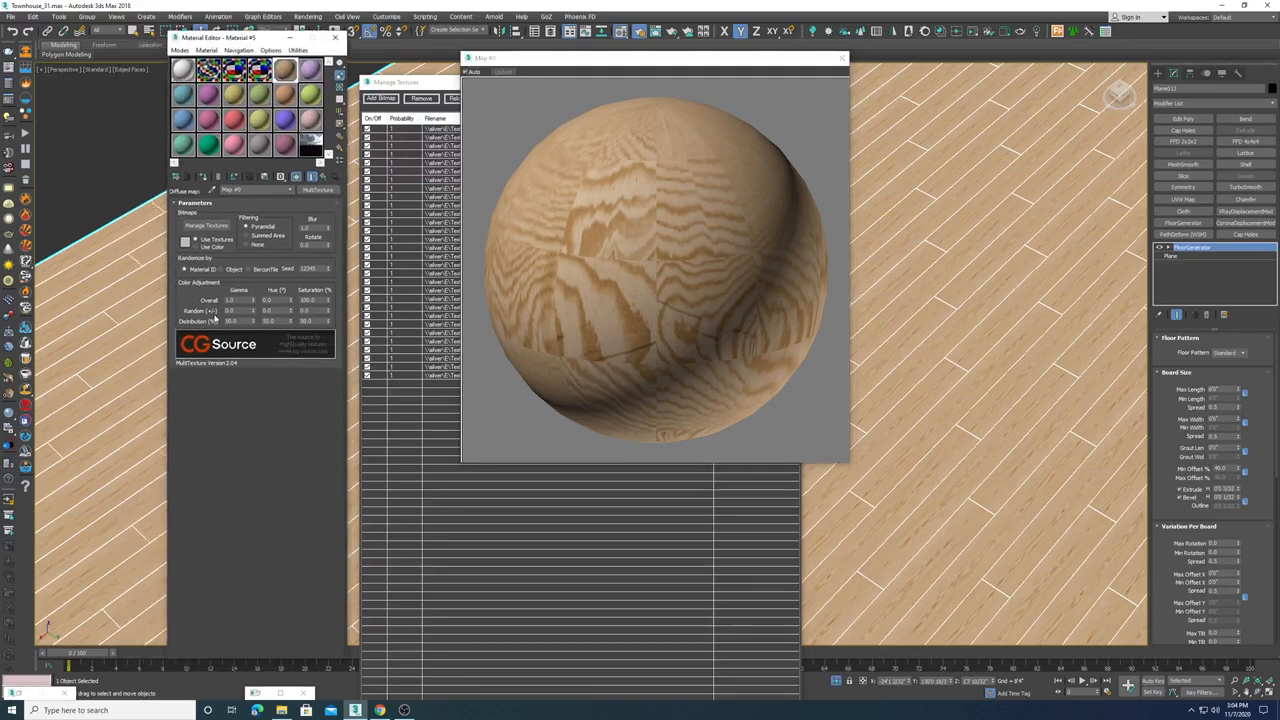
pyautogui.doubleClick(238, 311)
pyautogui.write('.')
pyautogui.press('Return')
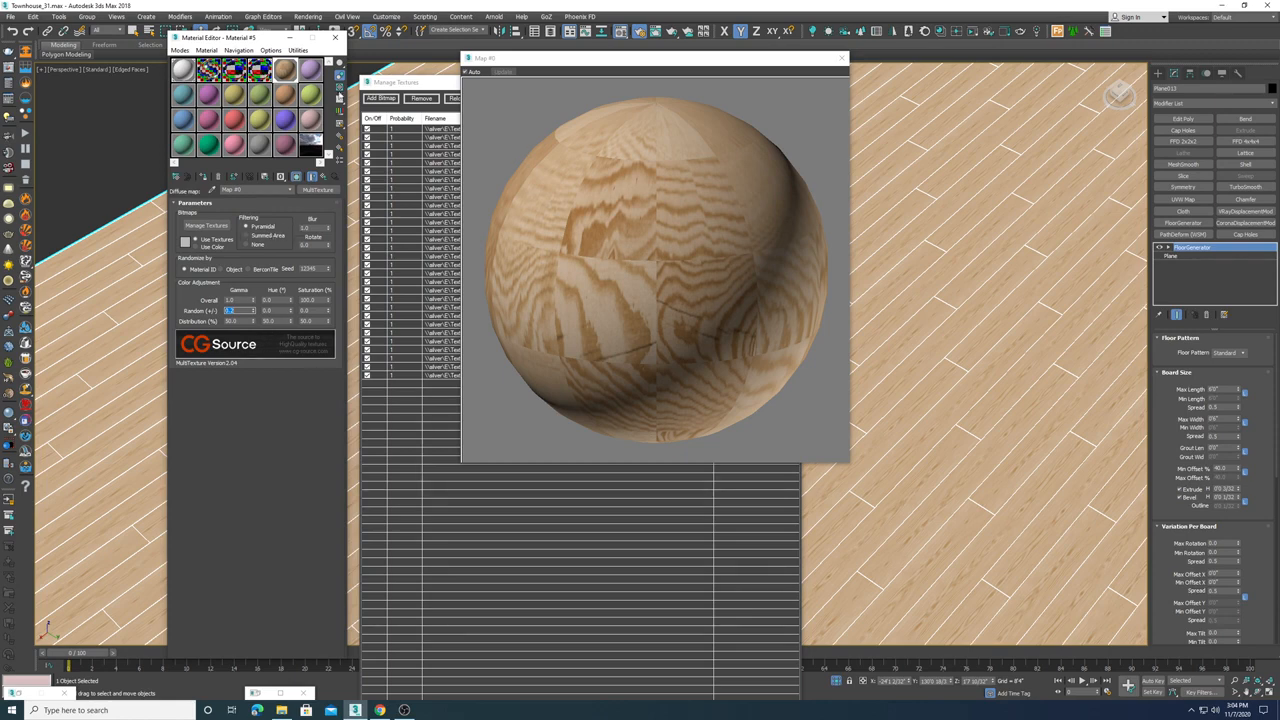
pyautogui.click(339, 89)
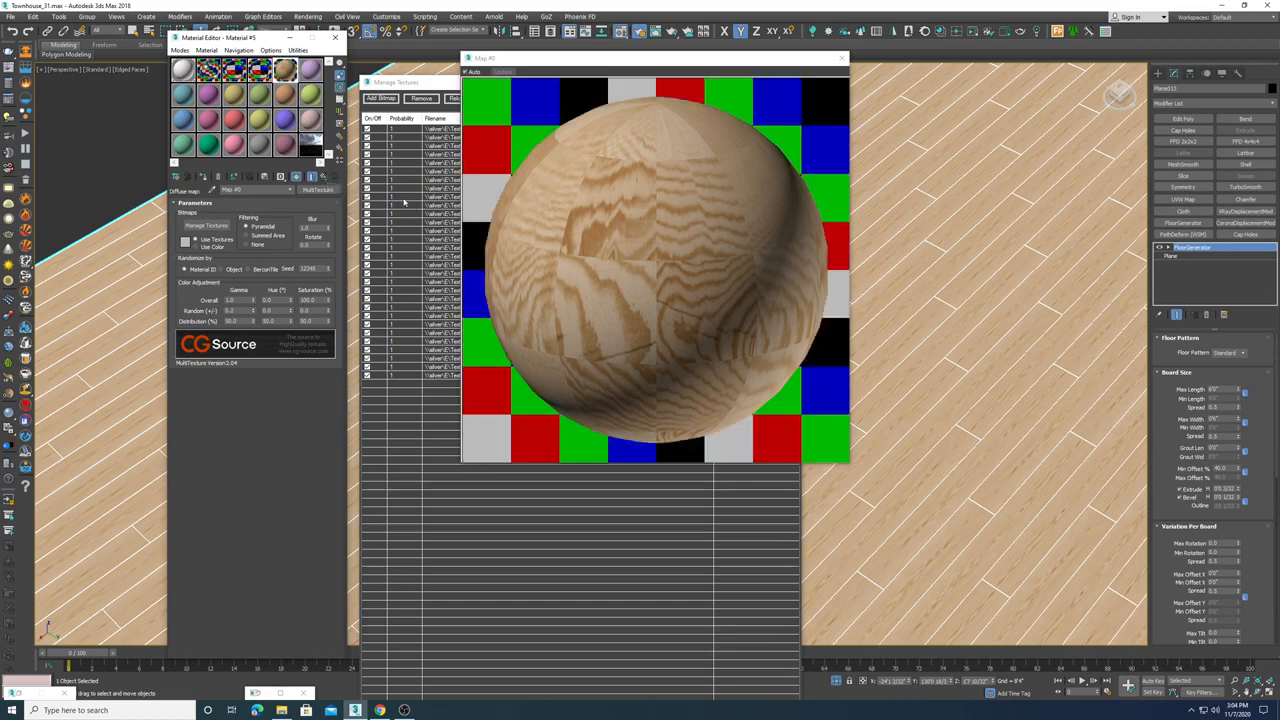
# - Return to the parent V-Ray material and set its reflection color to a neutral grey with a value of 120
pyautogui.click(324, 179)
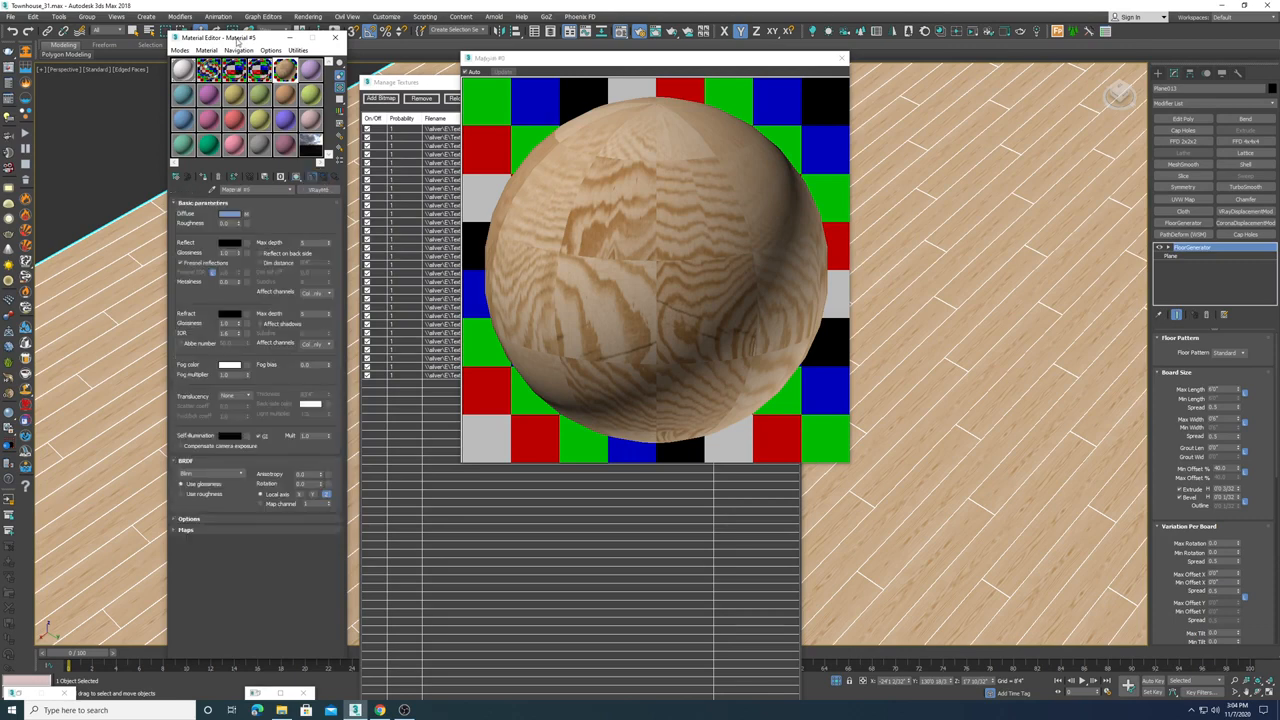
pyautogui.moveTo(238, 42); pyautogui.dragTo(218, 11)
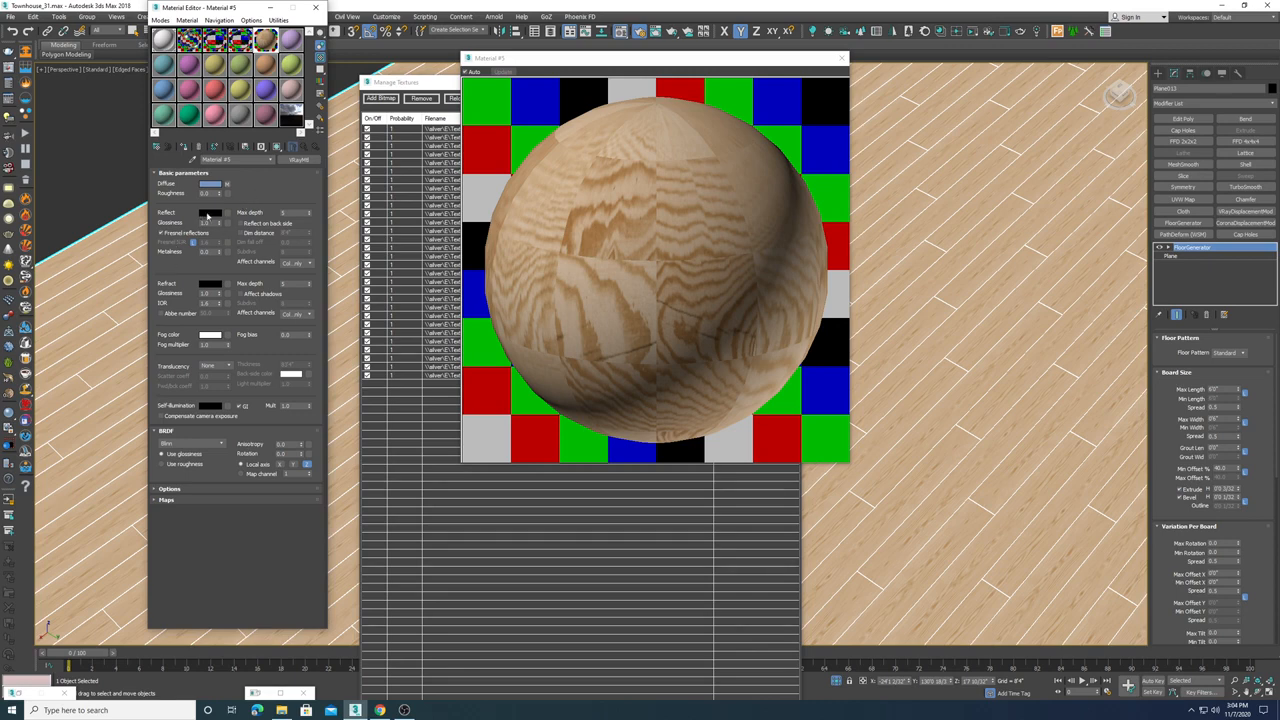
pyautogui.click(206, 213)
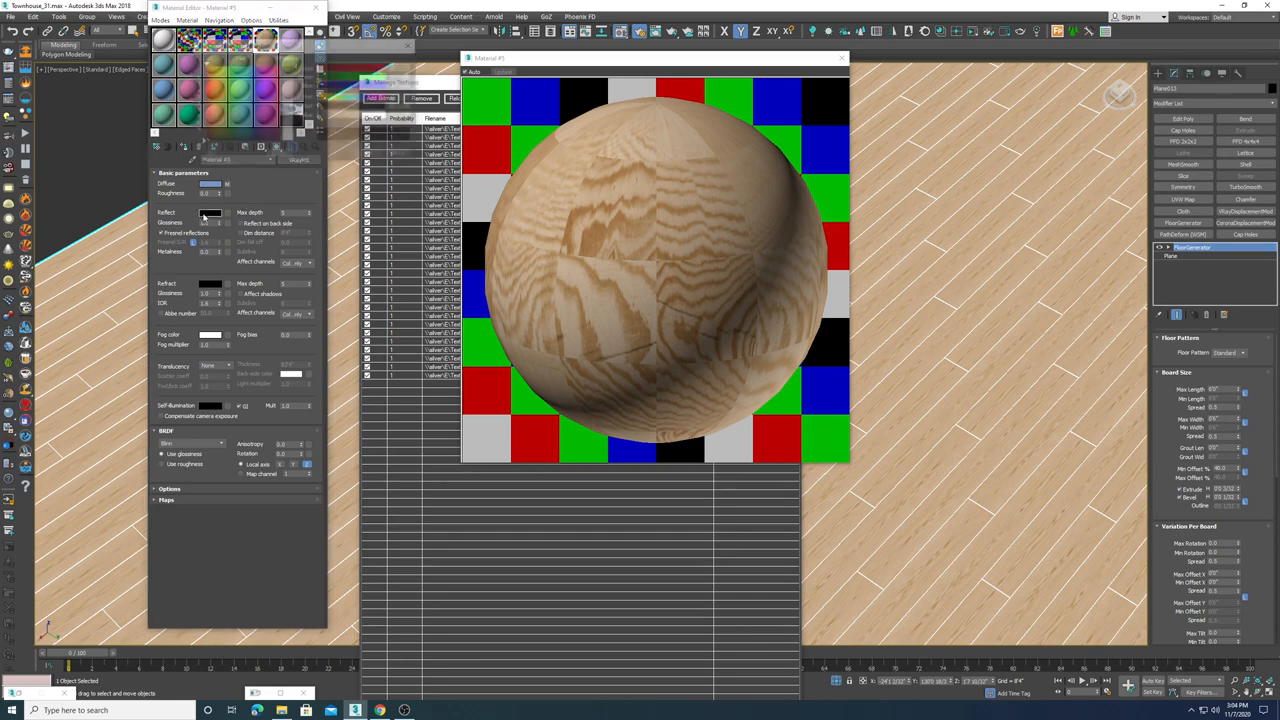
pyautogui.moveTo(320, 116); pyautogui.dragTo(393, 117)
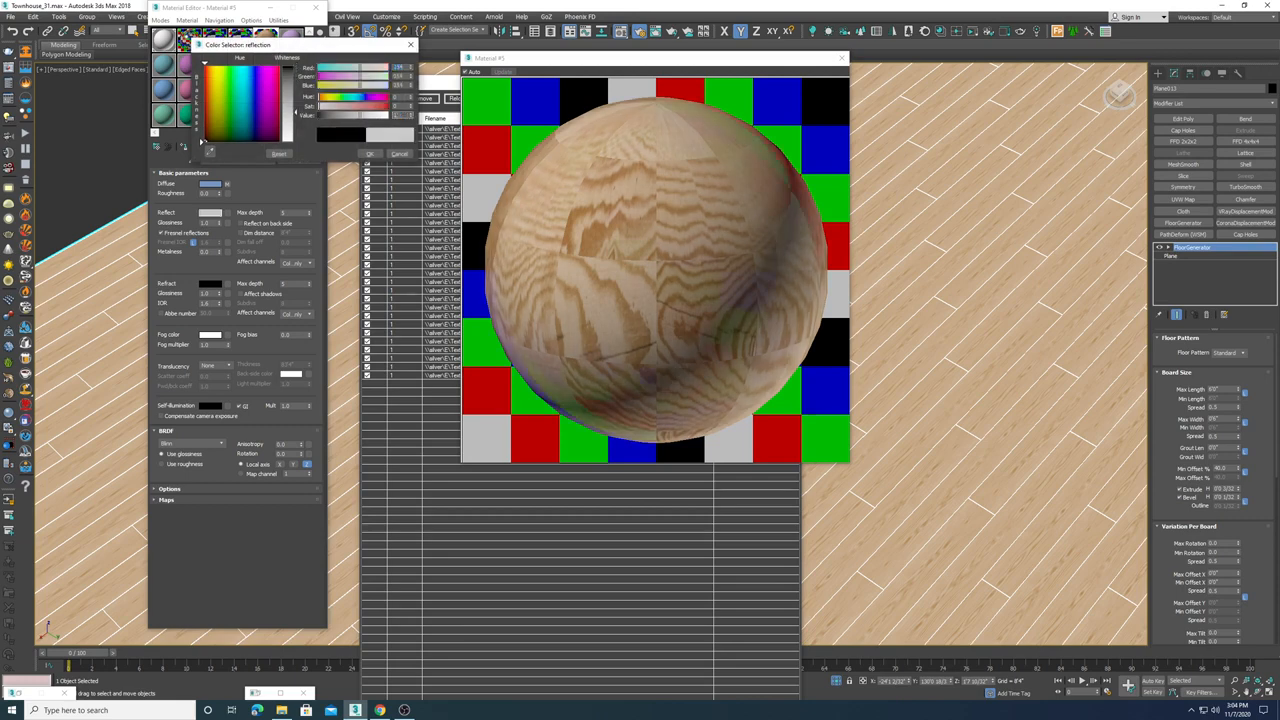
pyautogui.press('Return')
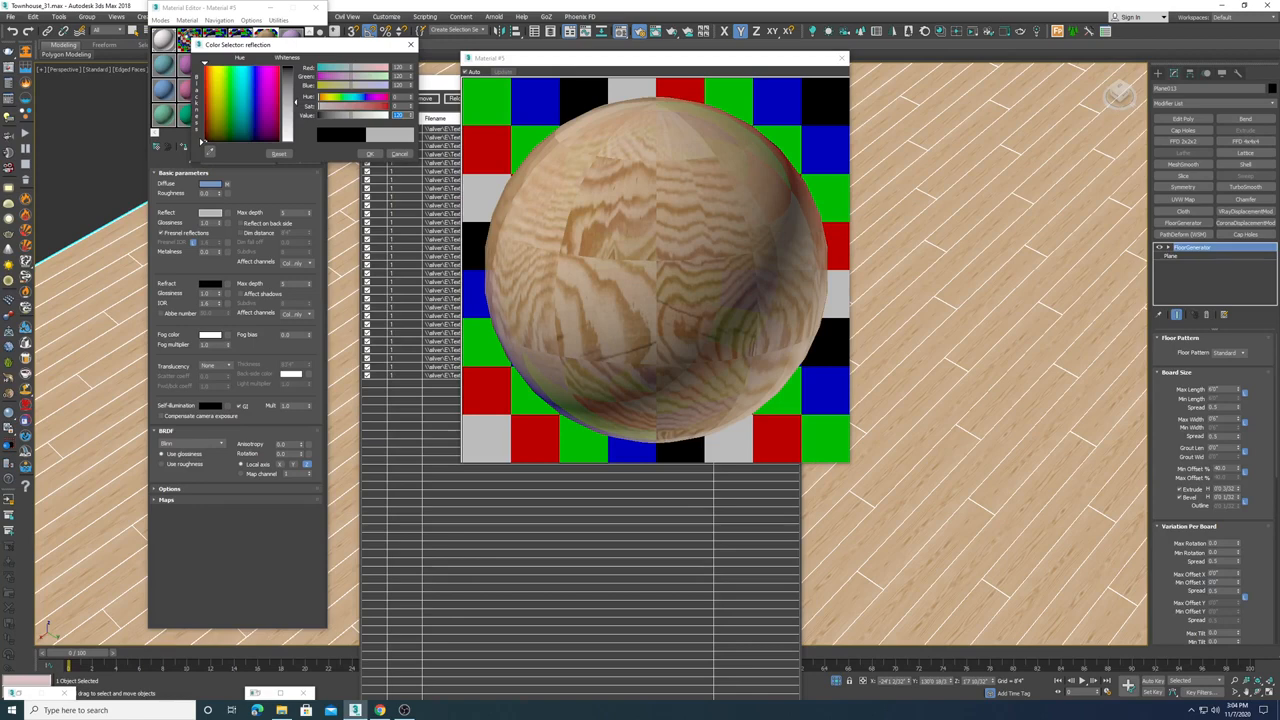
pyautogui.click(370, 154)
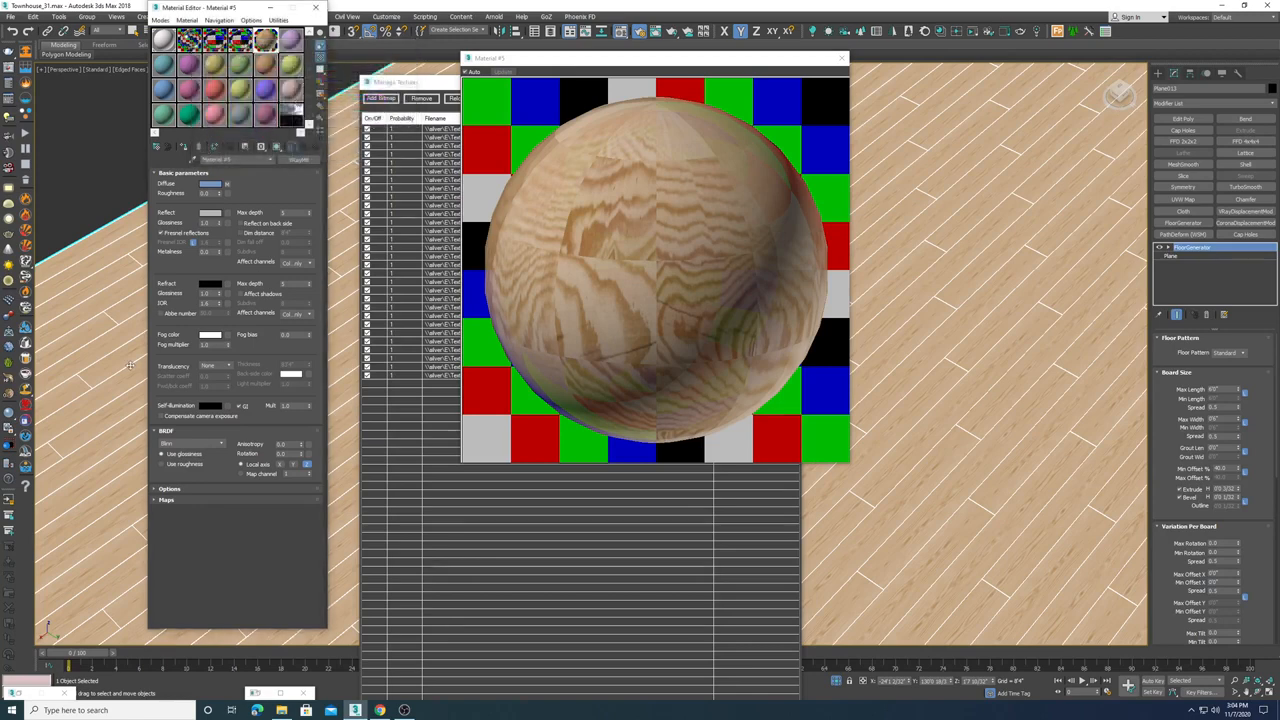
# - Try a reflection glossiness of 0.65 on the wood material, and settle on 0.75
pyautogui.moveTo(210, 223); pyautogui.dragTo(135, 215)
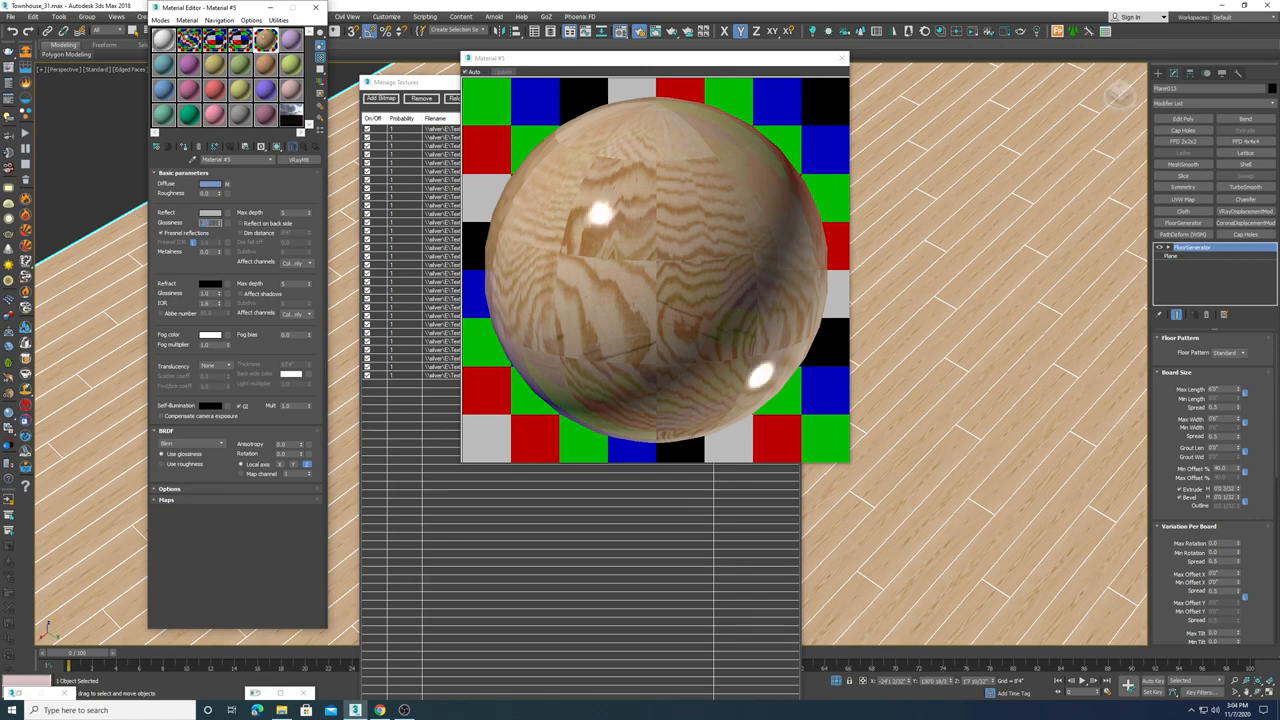
pyautogui.write('.65')
pyautogui.press('Return')
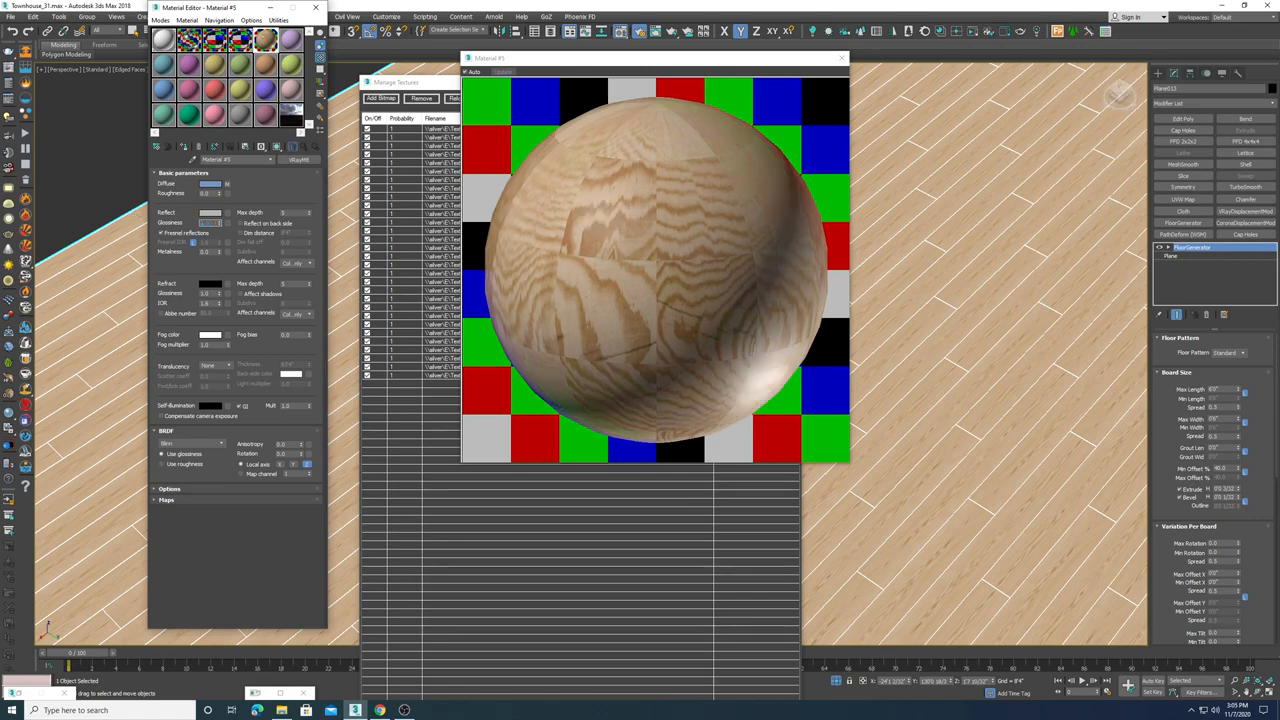
pyautogui.write('.75')
pyautogui.press('Return')
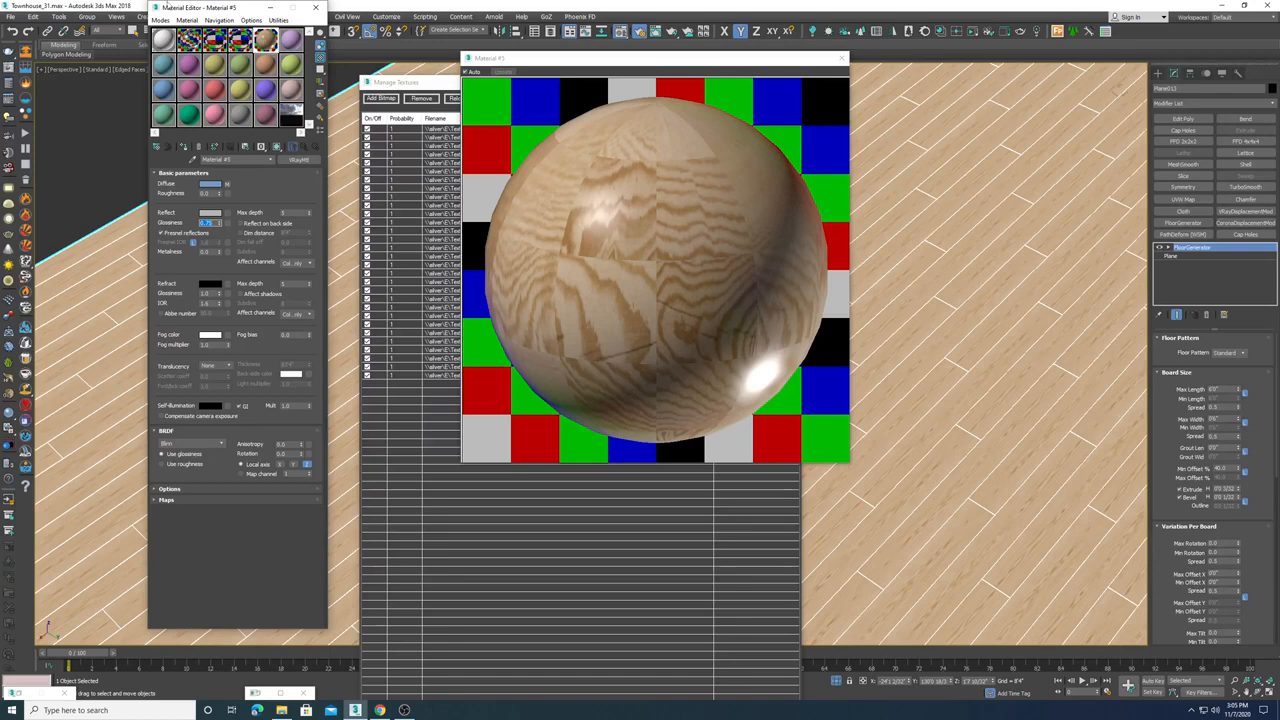
# - Expand the material's map list and set its BRDF type to Microfacet GTR (GGX)
pyautogui.click(167, 500)
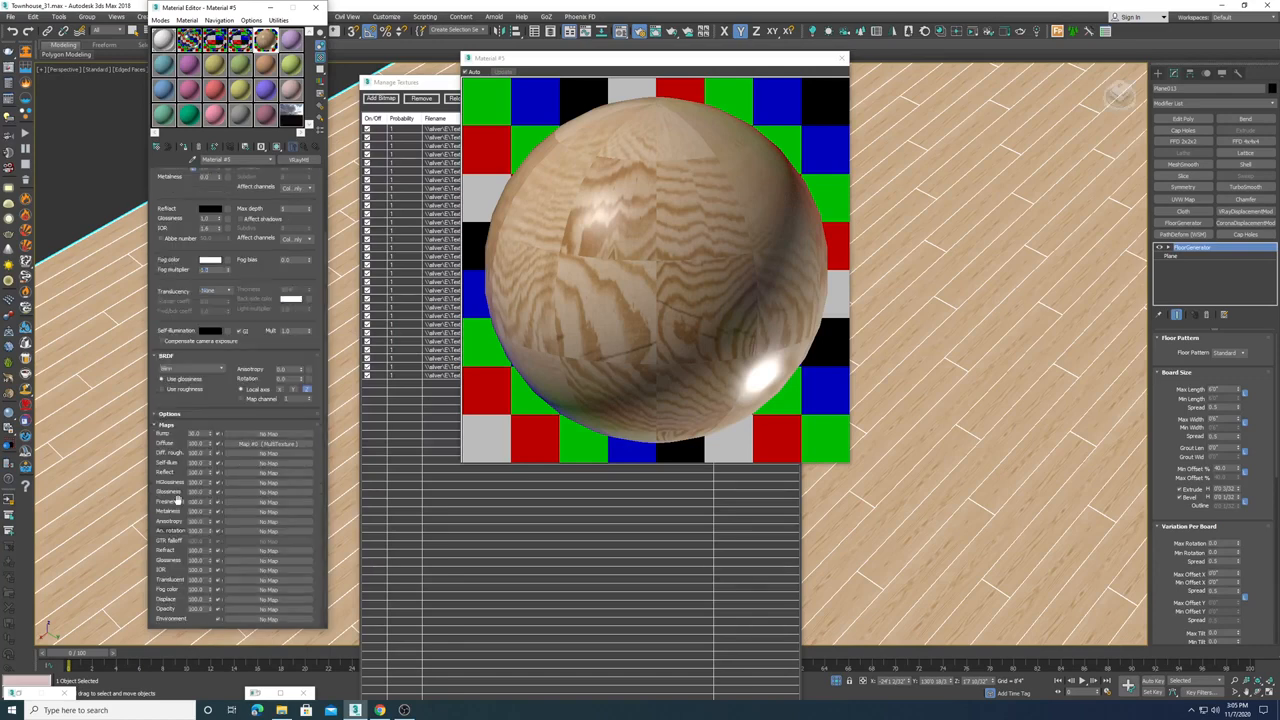
pyautogui.scroll(3, 220, 515)
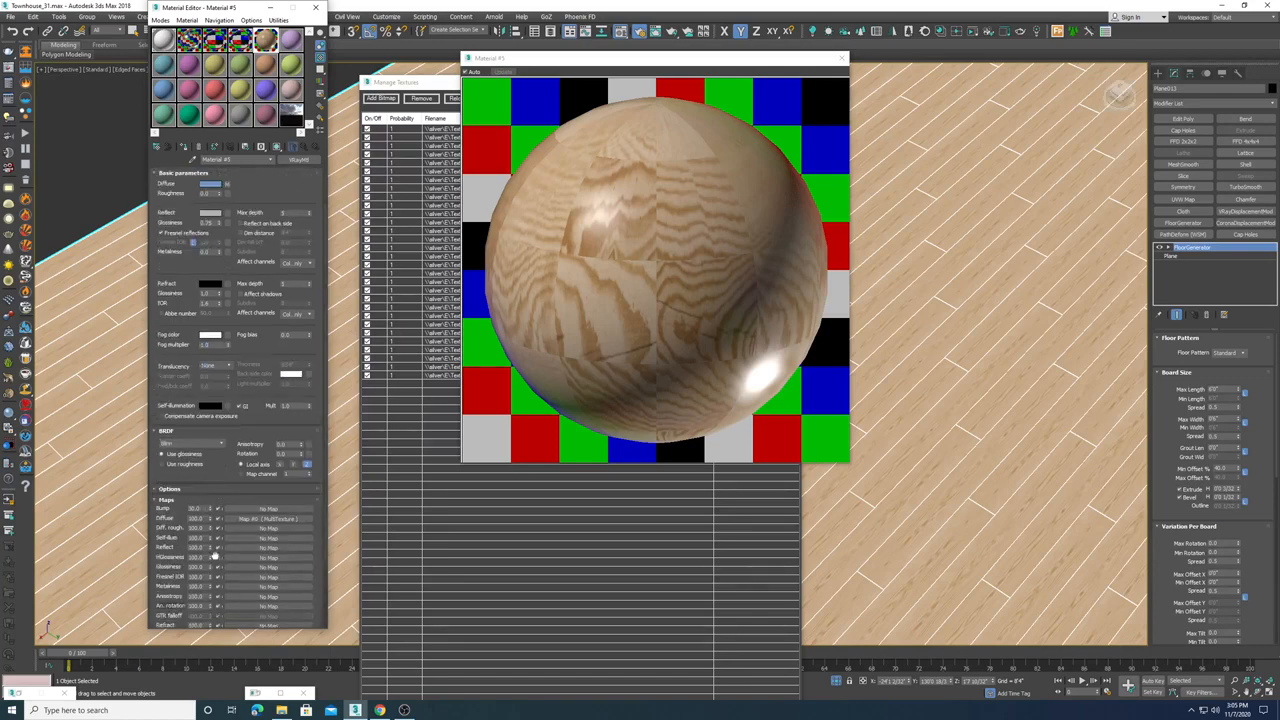
pyautogui.click(214, 445)
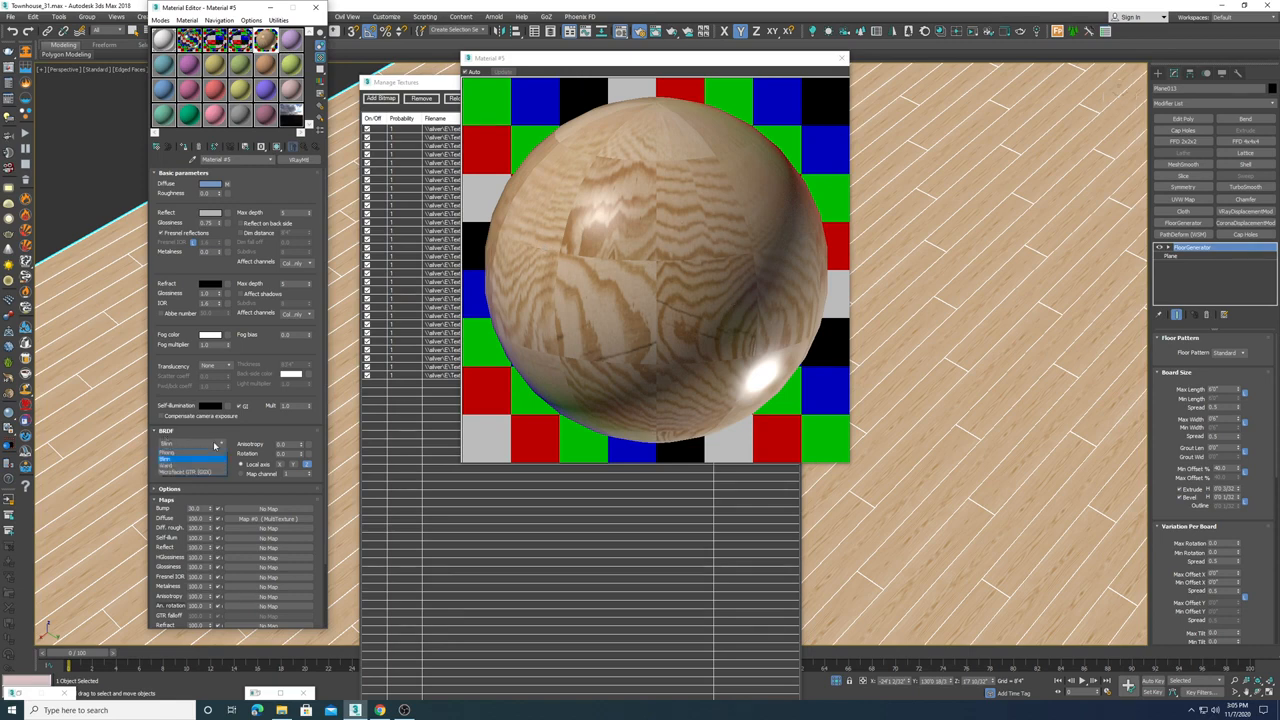
pyautogui.click(192, 472)
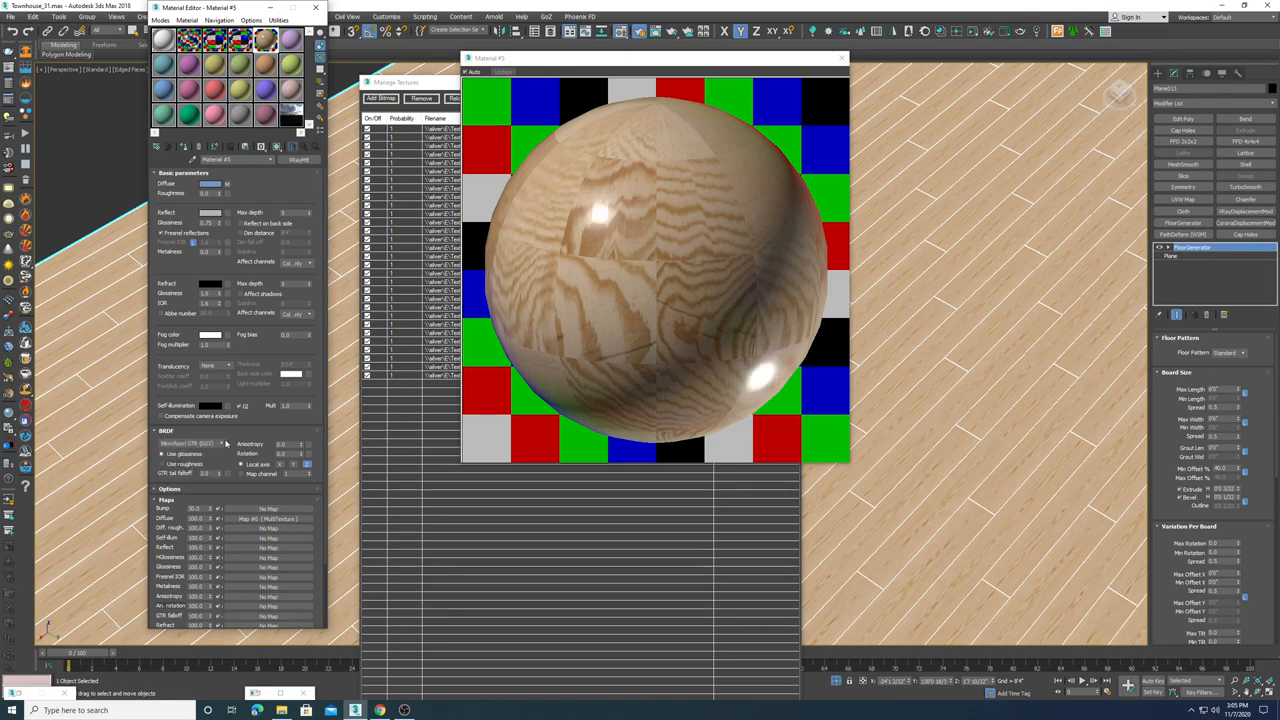
pyautogui.moveTo(221, 12); pyautogui.dragTo(219, 4)
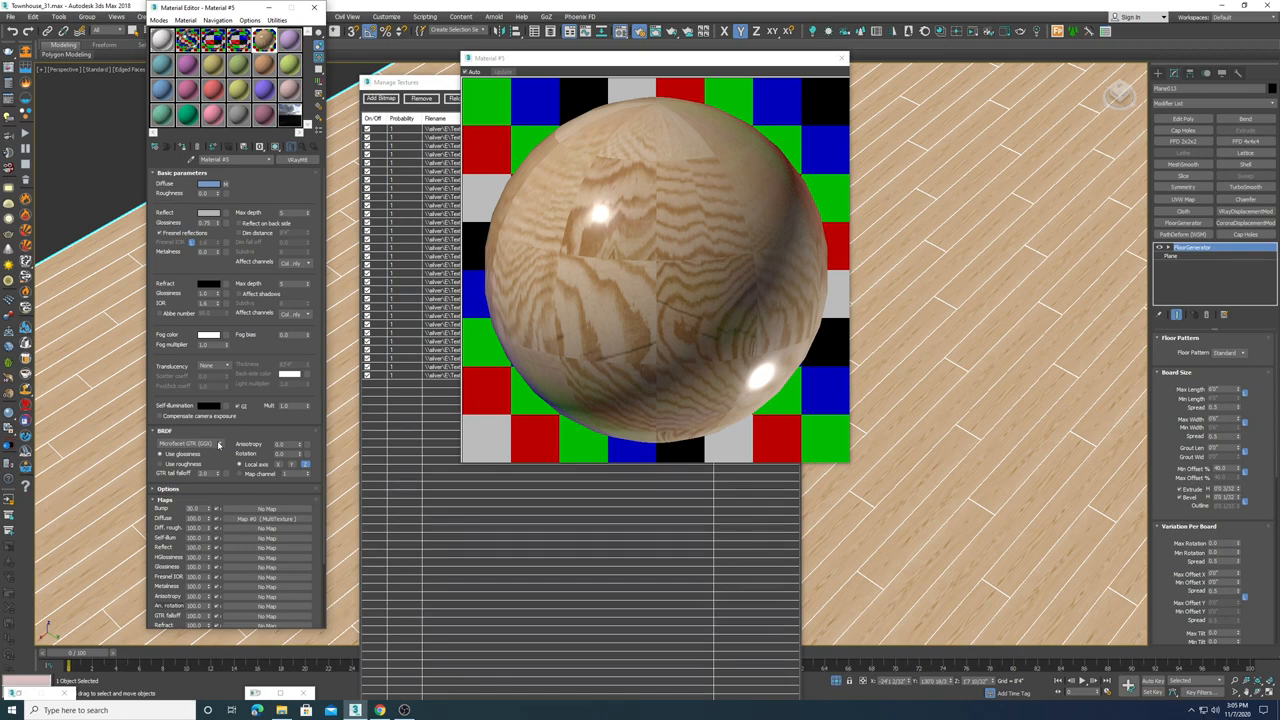
pyautogui.click(219, 445)
pyautogui.click(172, 473)
# - Duplicate the diffuse MultiTexture map into the Bump slot using the Copy method and reduce the bump amount
pyautogui.scroll(-1, 227, 440)
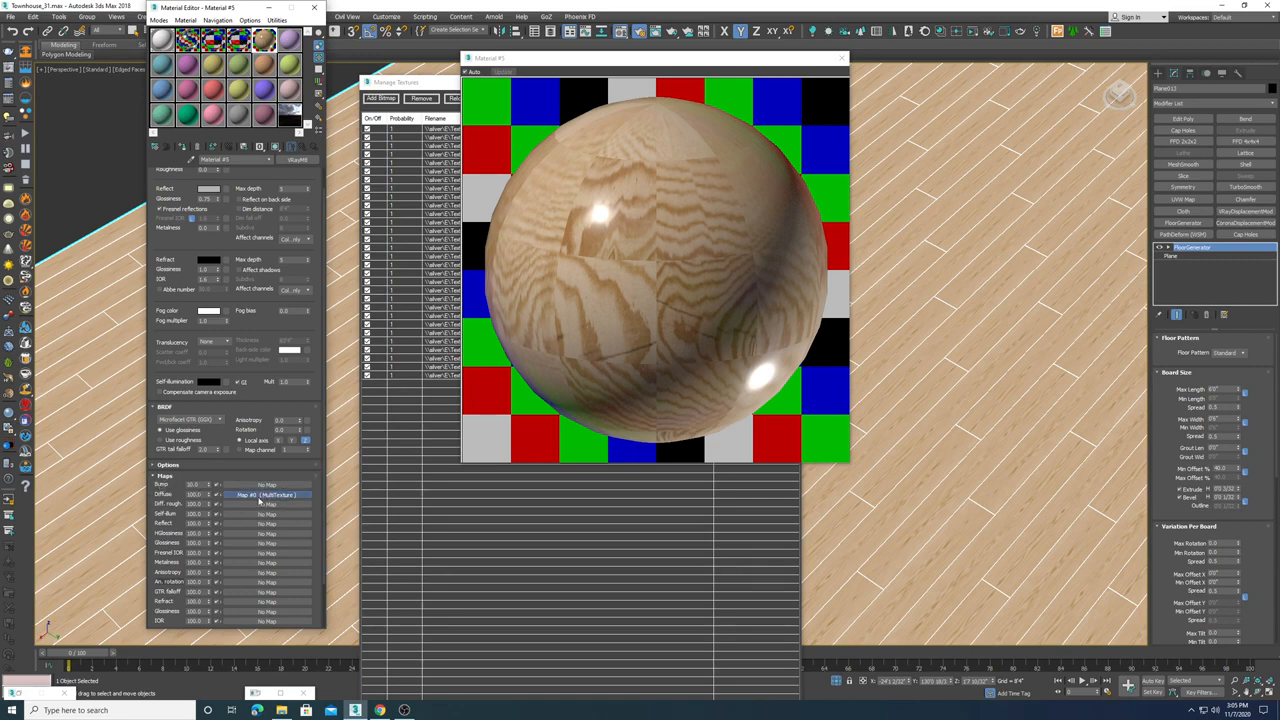
pyautogui.moveTo(261, 486); pyautogui.dragTo(262, 485)
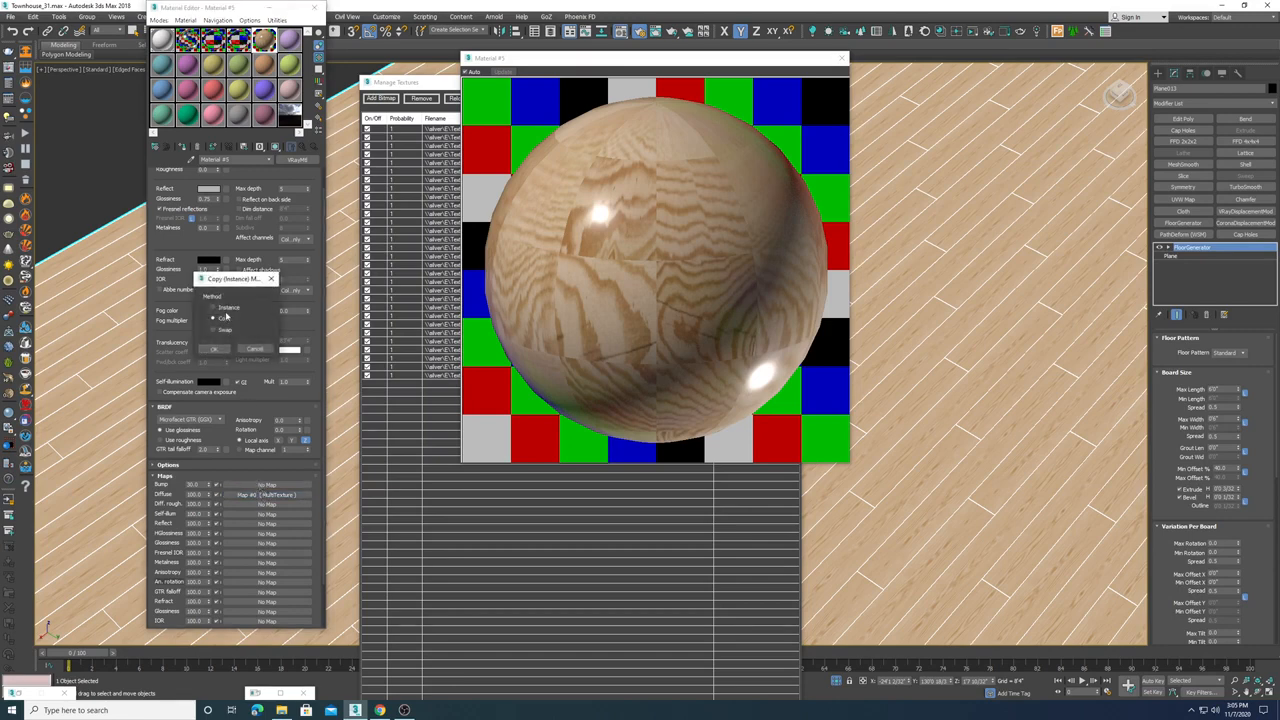
pyautogui.click(212, 349)
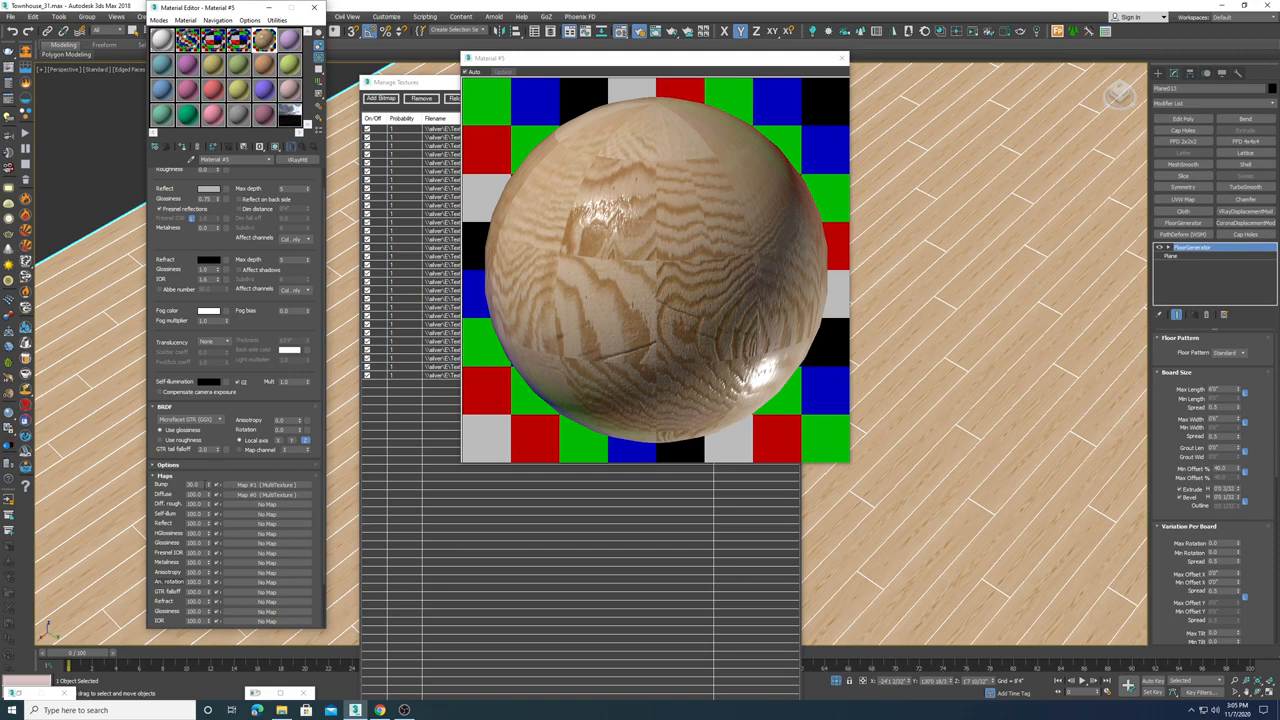
pyautogui.moveTo(198, 485); pyautogui.dragTo(104, 488)
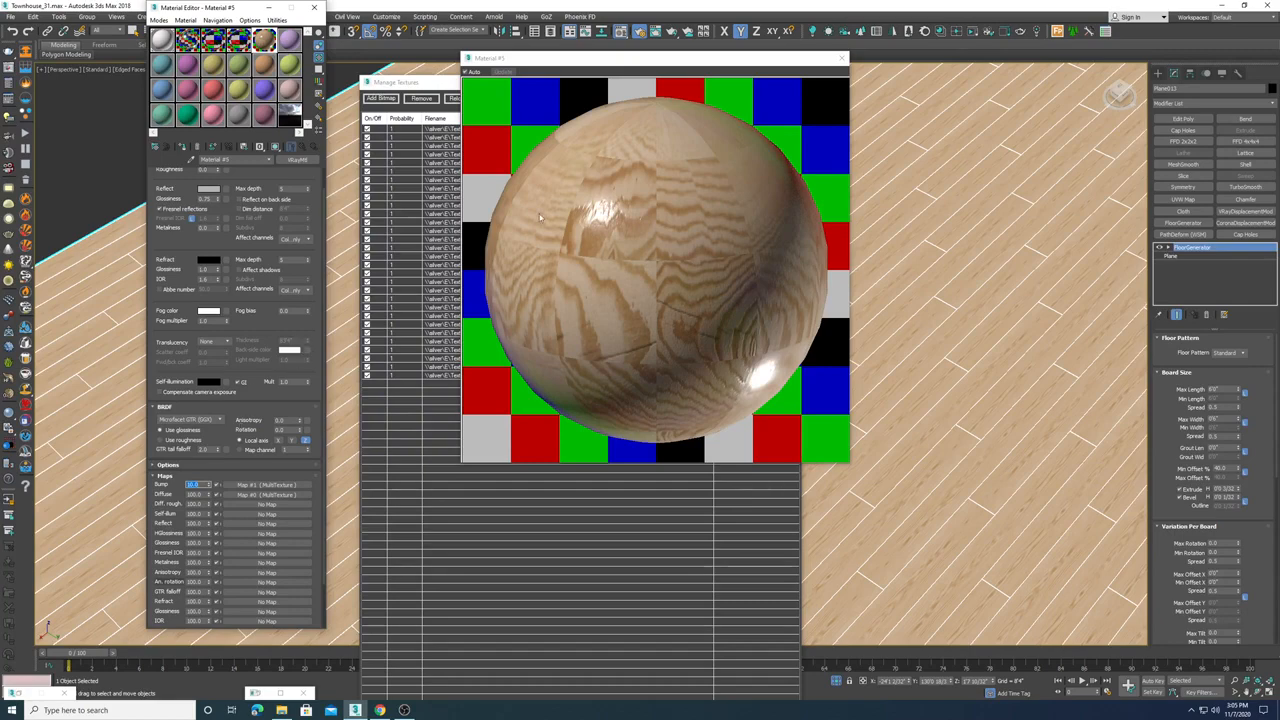
# - Close the material preview and texture manager, switch to the VRayCam001 camera view, and exit isolation to show the whole room
pyautogui.click(840, 57)
pyautogui.click(790, 85)
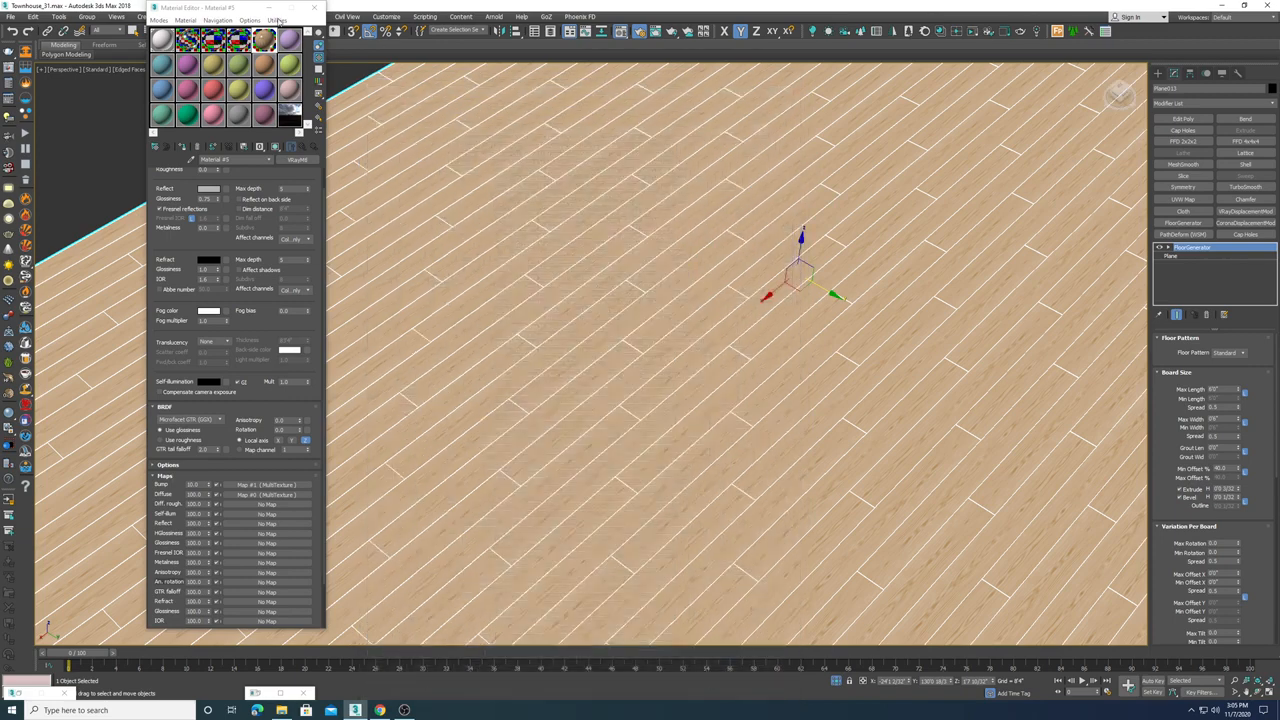
pyautogui.click(269, 8)
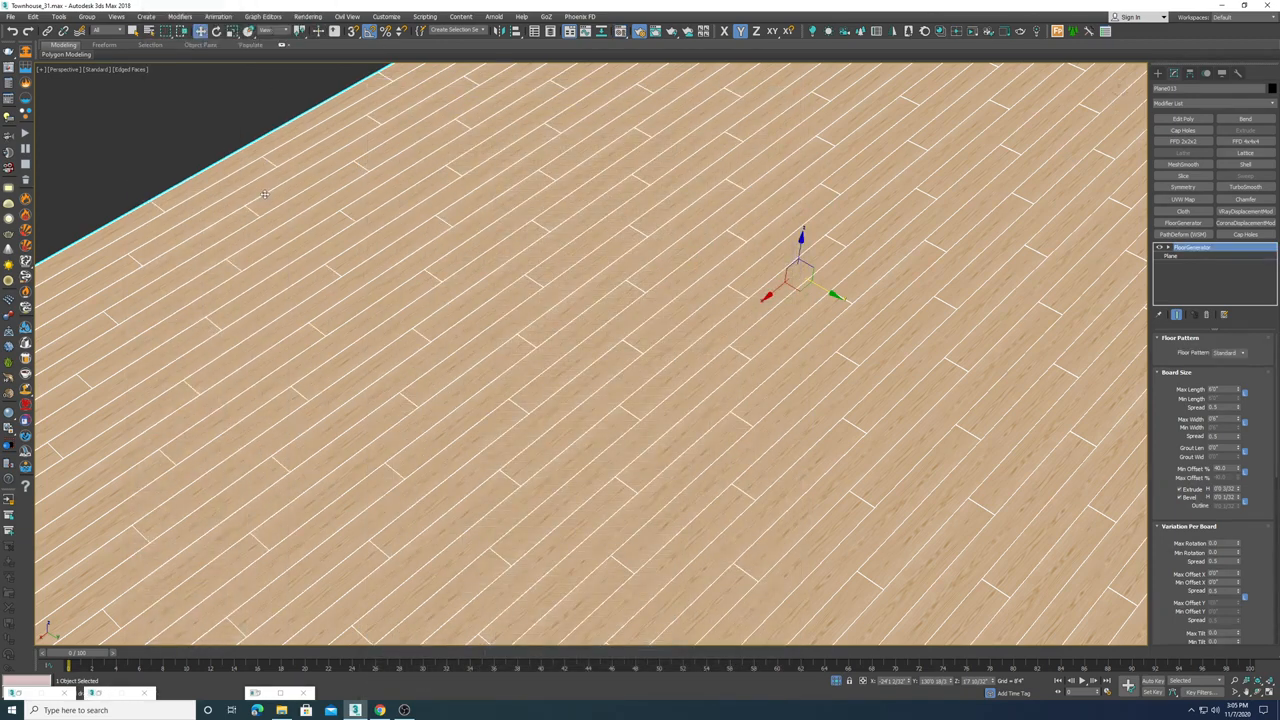
pyautogui.press('c')
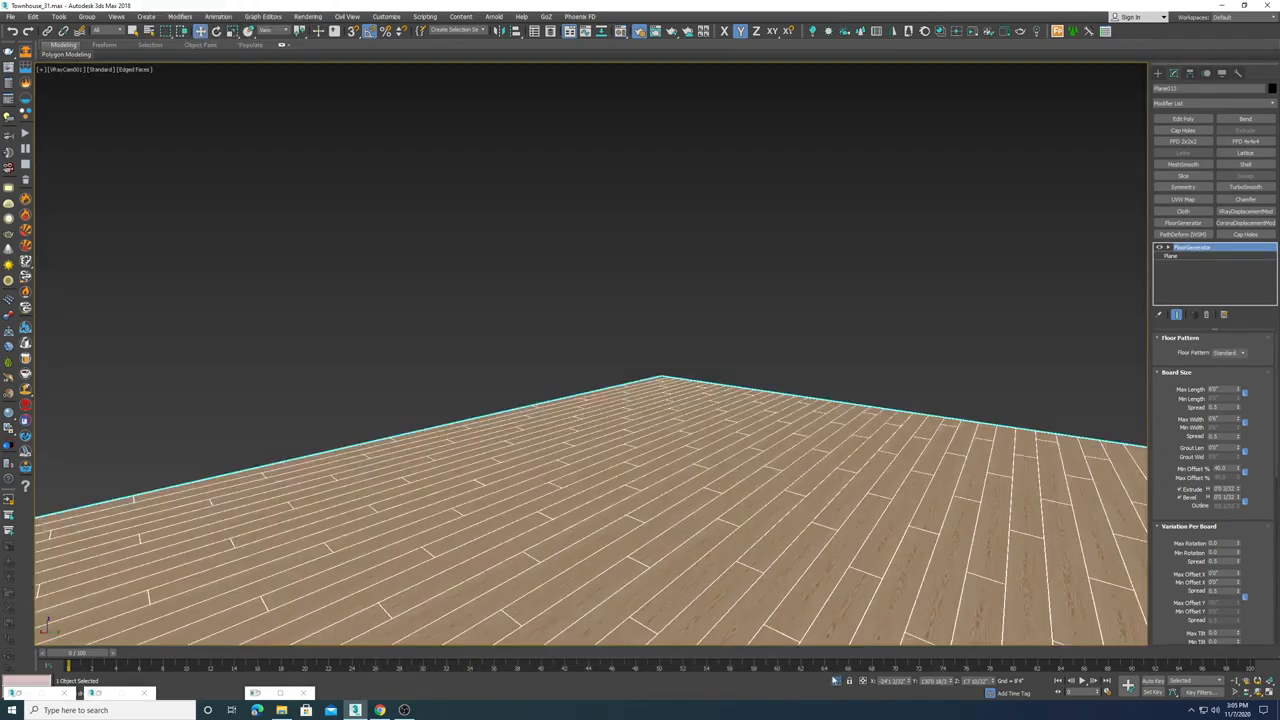
pyautogui.click(836, 681)
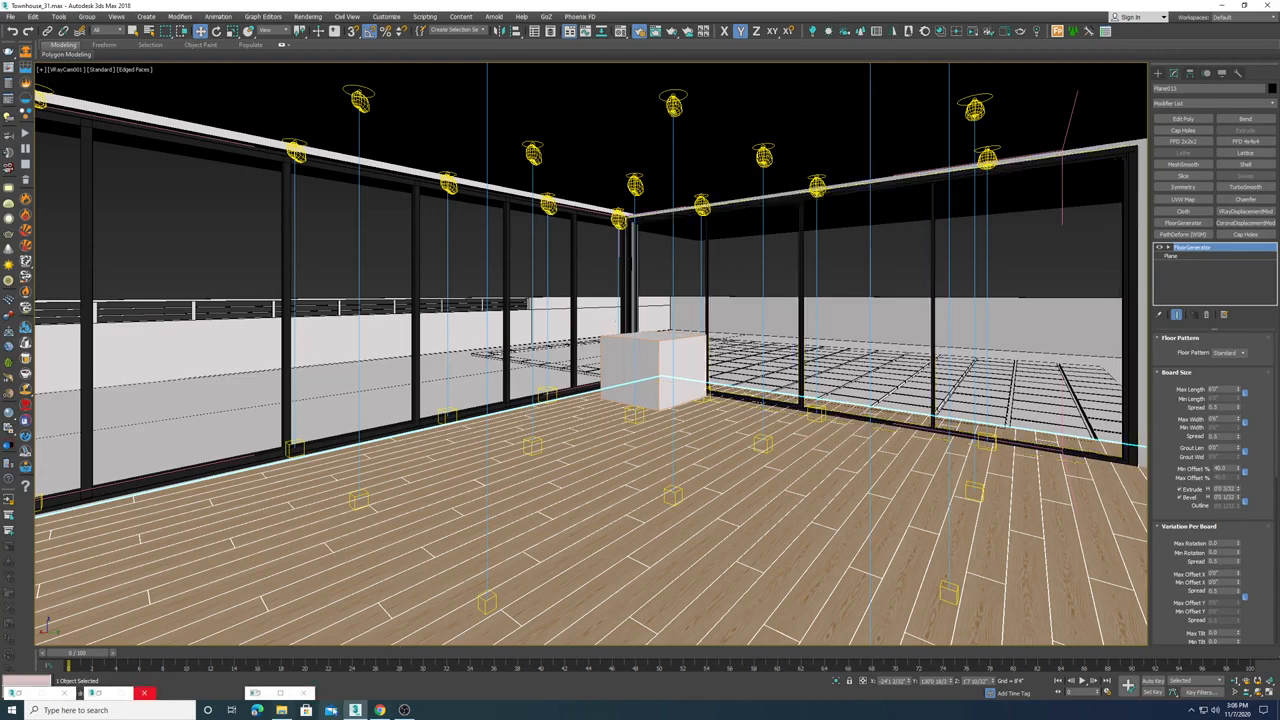
# - Show the V-Ray frame buffer from Render Setup and render the camera view of the room
pyautogui.click(256, 692)
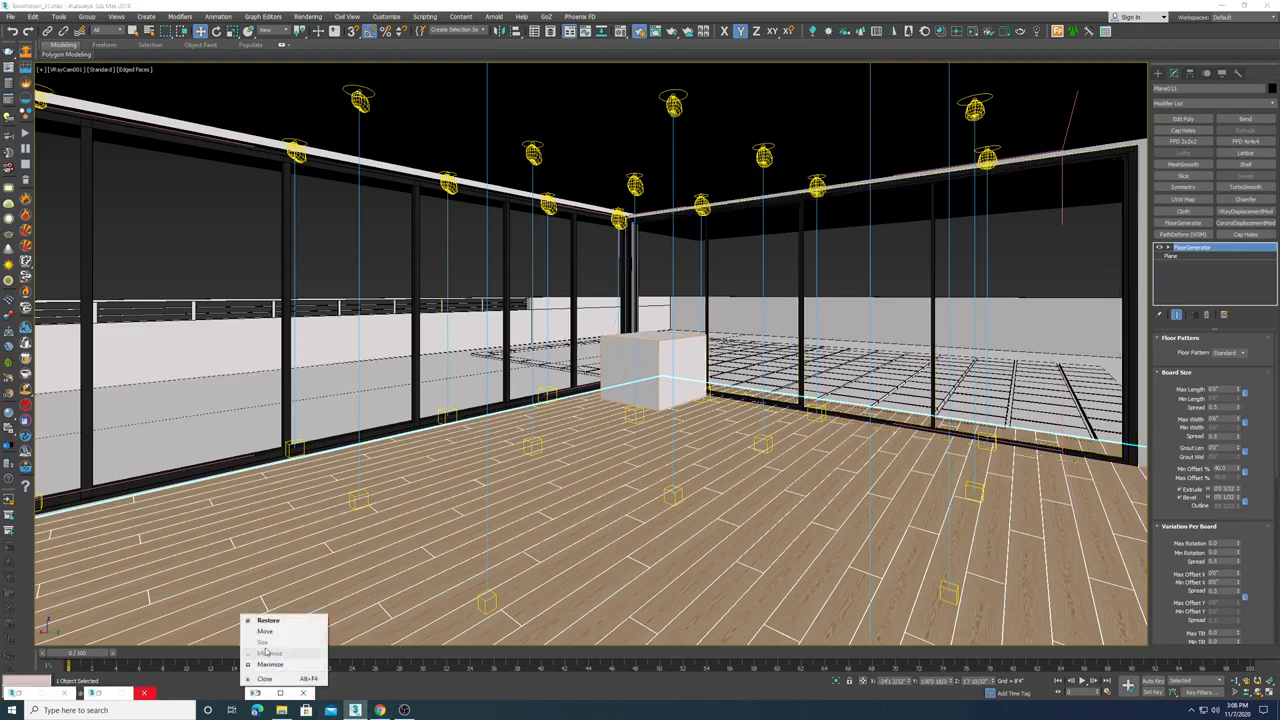
pyautogui.click(99, 693)
pyautogui.click(40, 693)
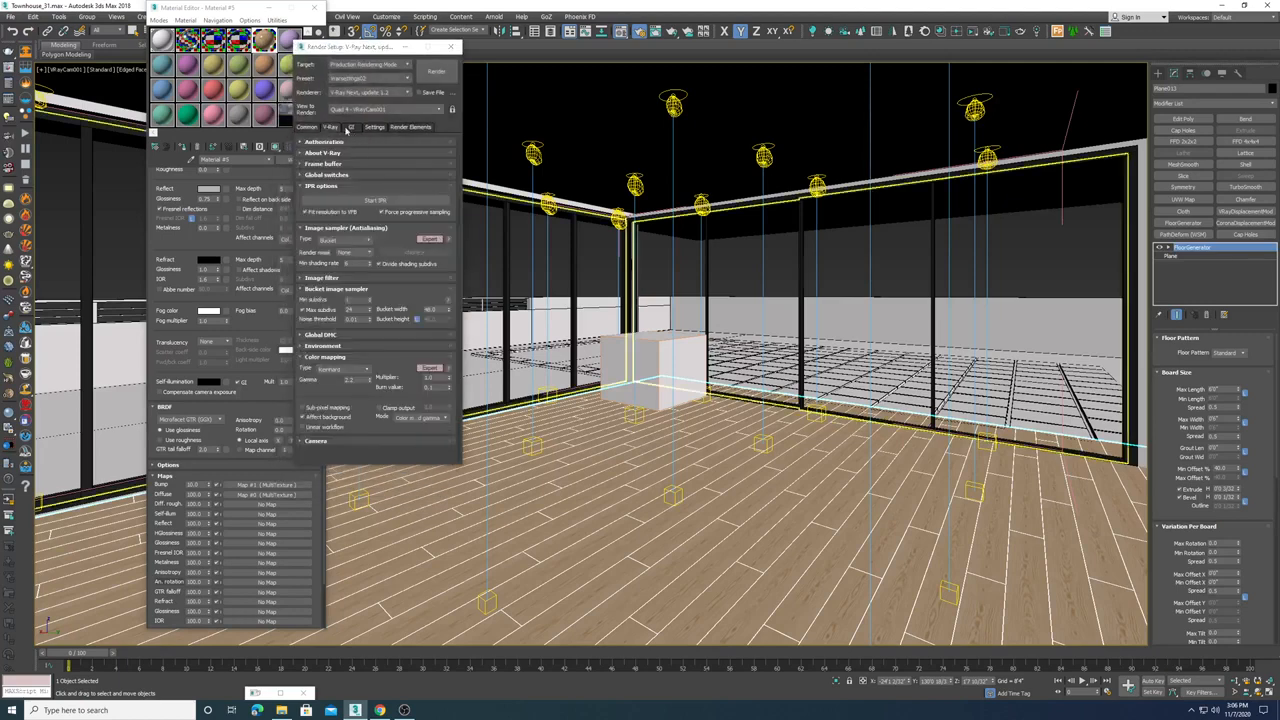
pyautogui.click(330, 163)
pyautogui.click(400, 182)
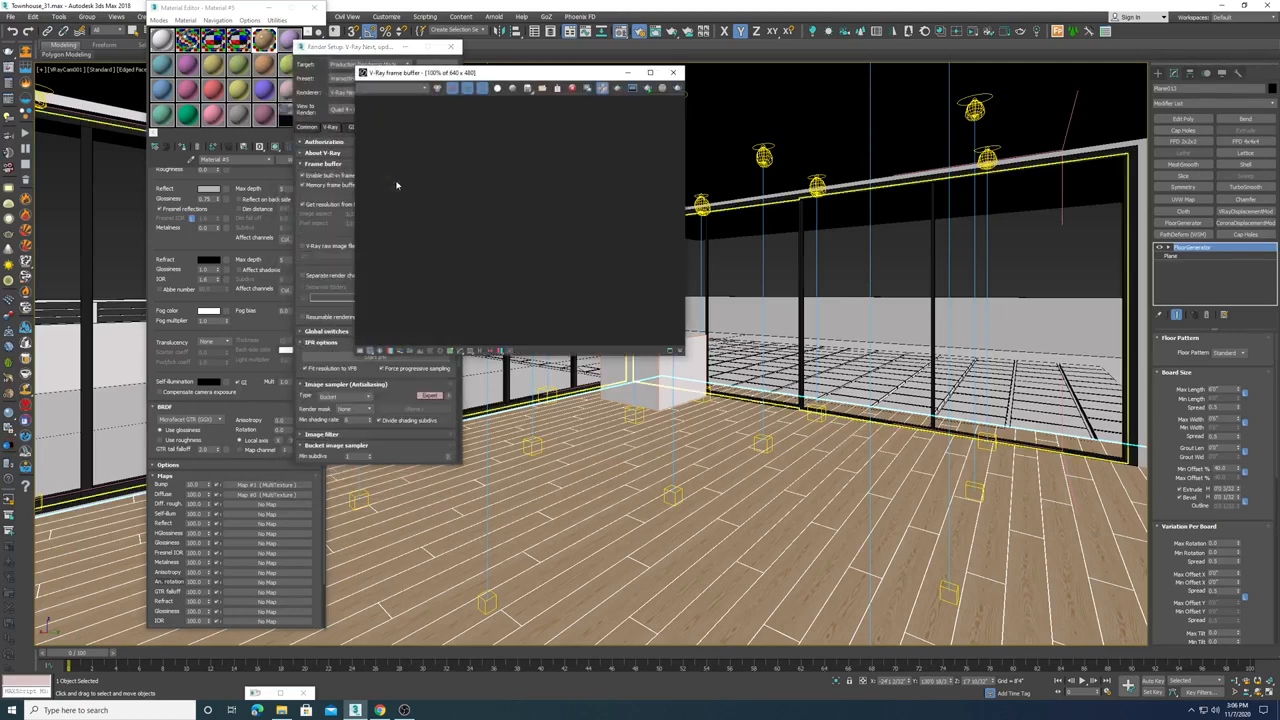
pyautogui.moveTo(577, 73); pyautogui.dragTo(673, 86)
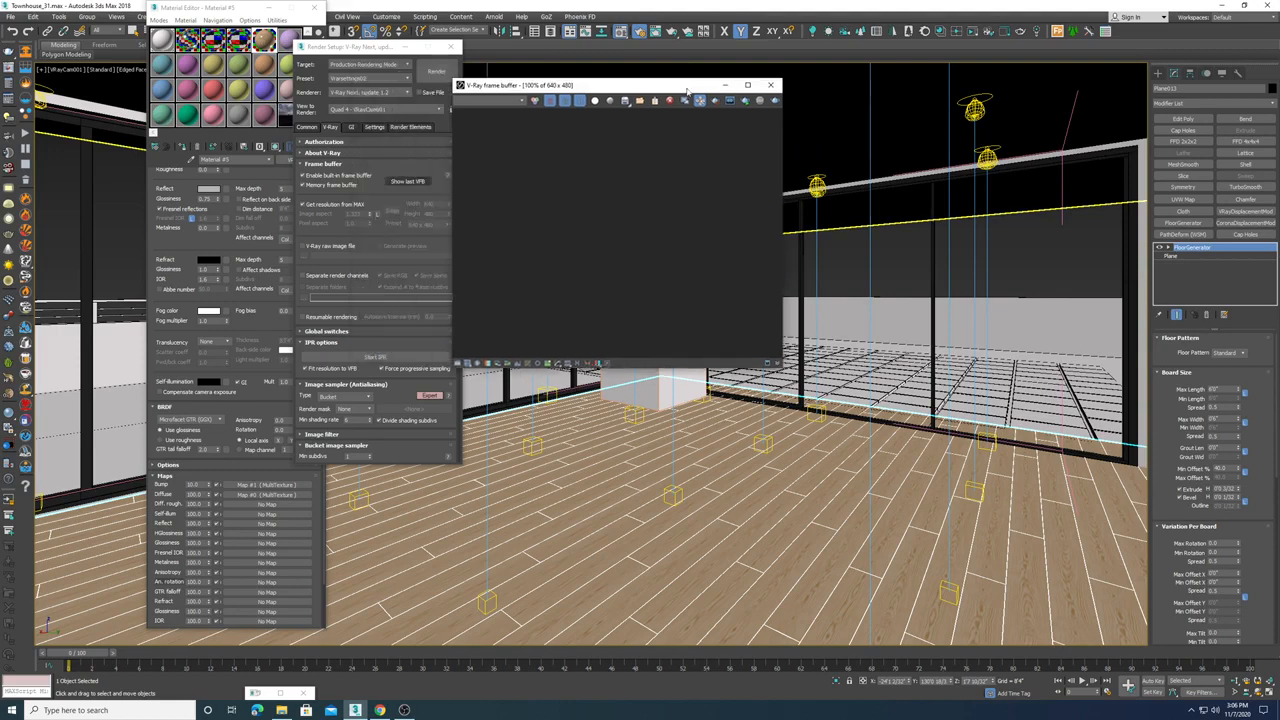
pyautogui.click(771, 102)
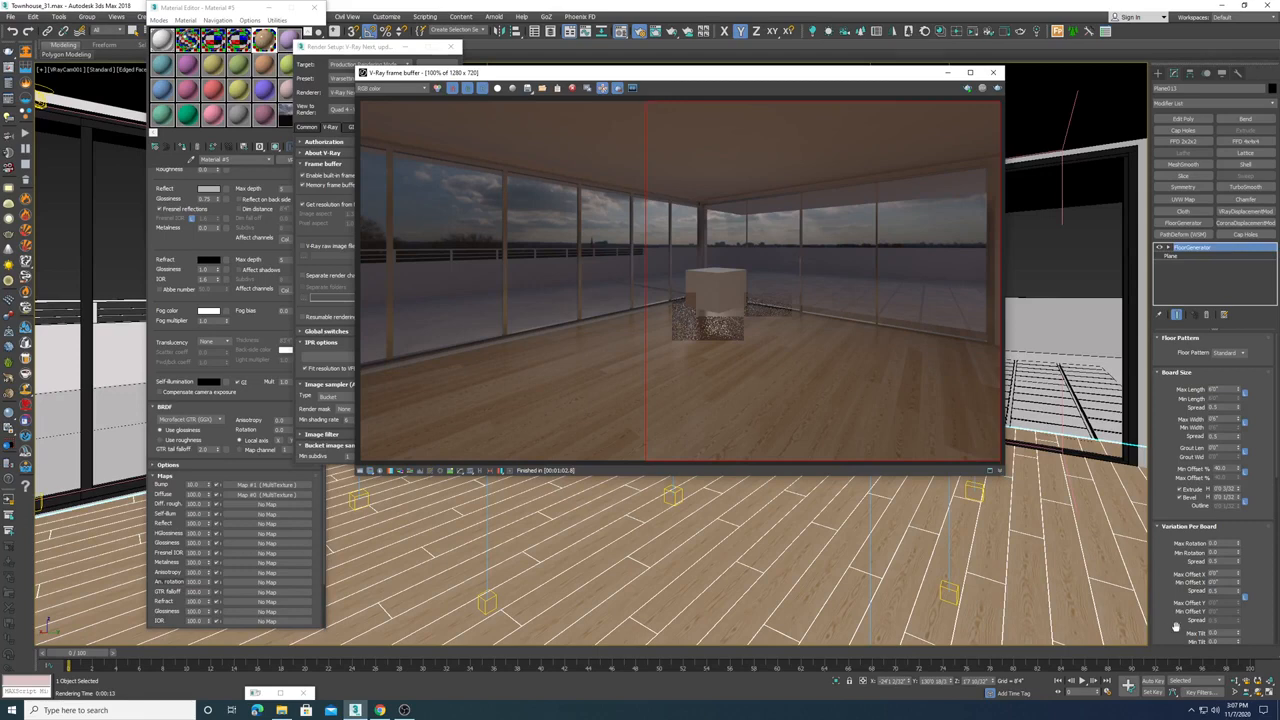
# - Start an interactive V-Ray render of the room and arrange the frame buffer and Material Editor so both stay accessible
pyautogui.moveTo(873, 75); pyautogui.dragTo(842, 106)
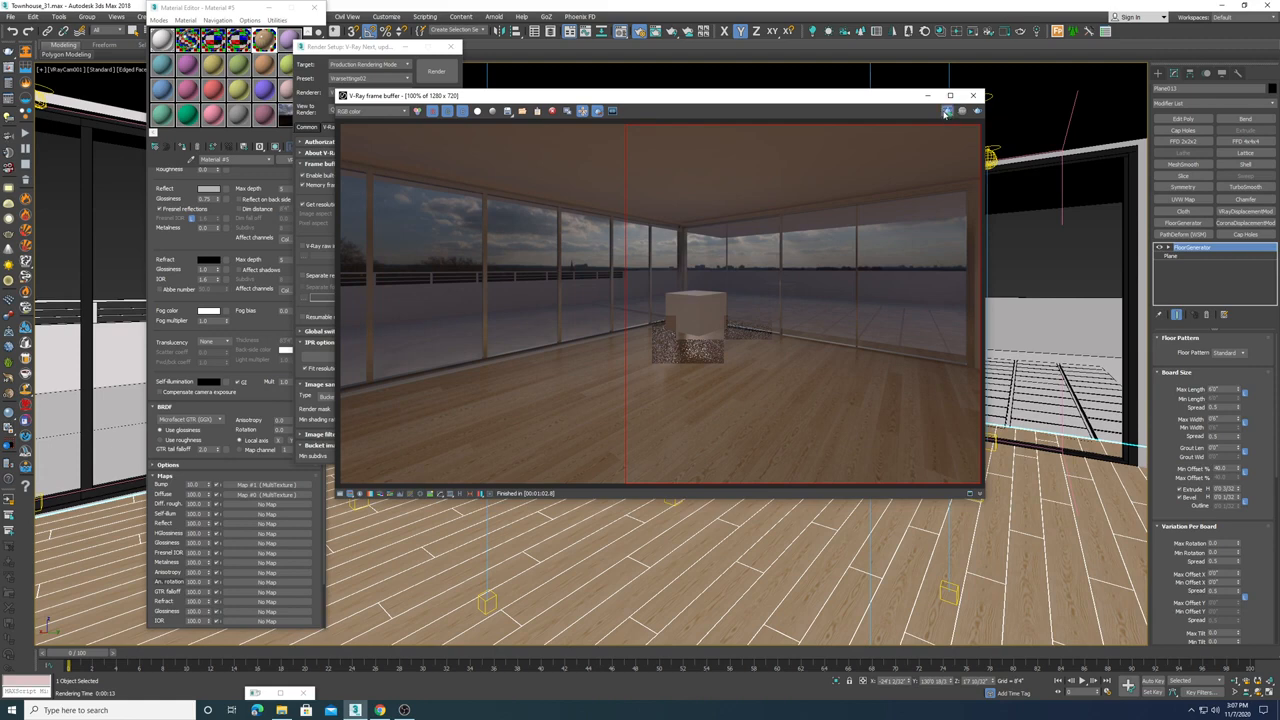
pyautogui.moveTo(772, 100); pyautogui.dragTo(879, 135)
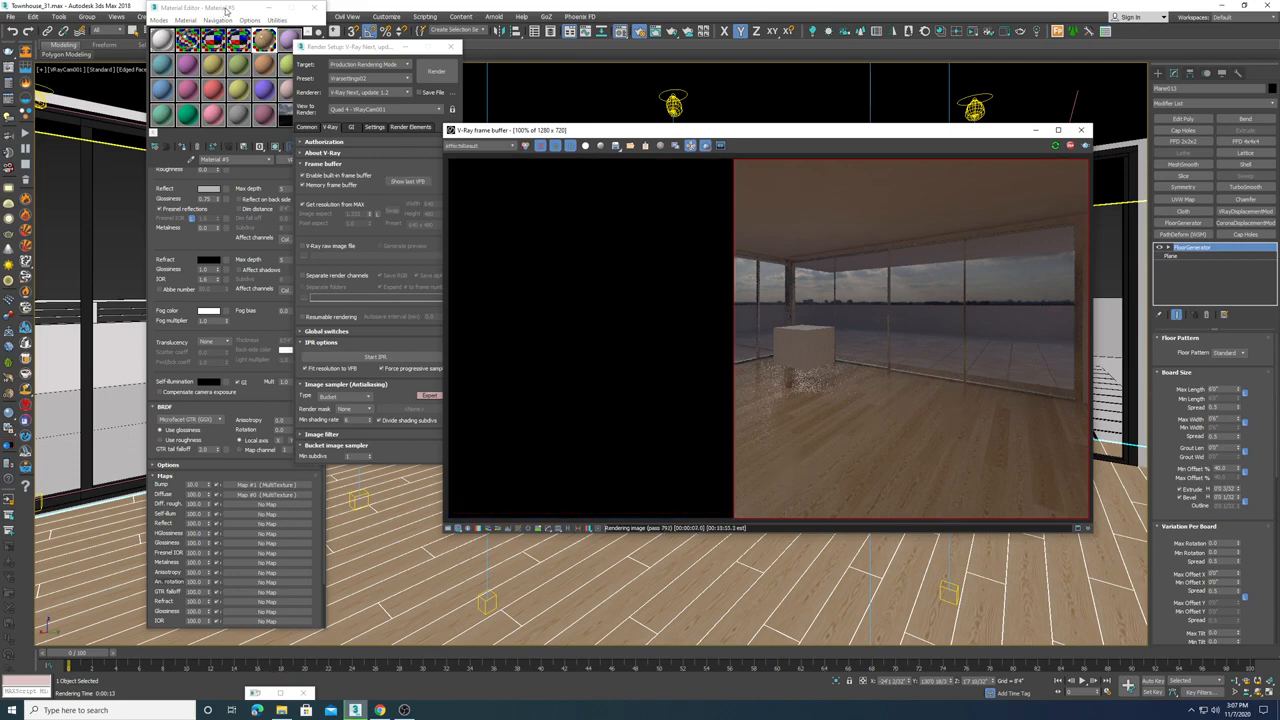
pyautogui.moveTo(226, 8); pyautogui.dragTo(198, 8)
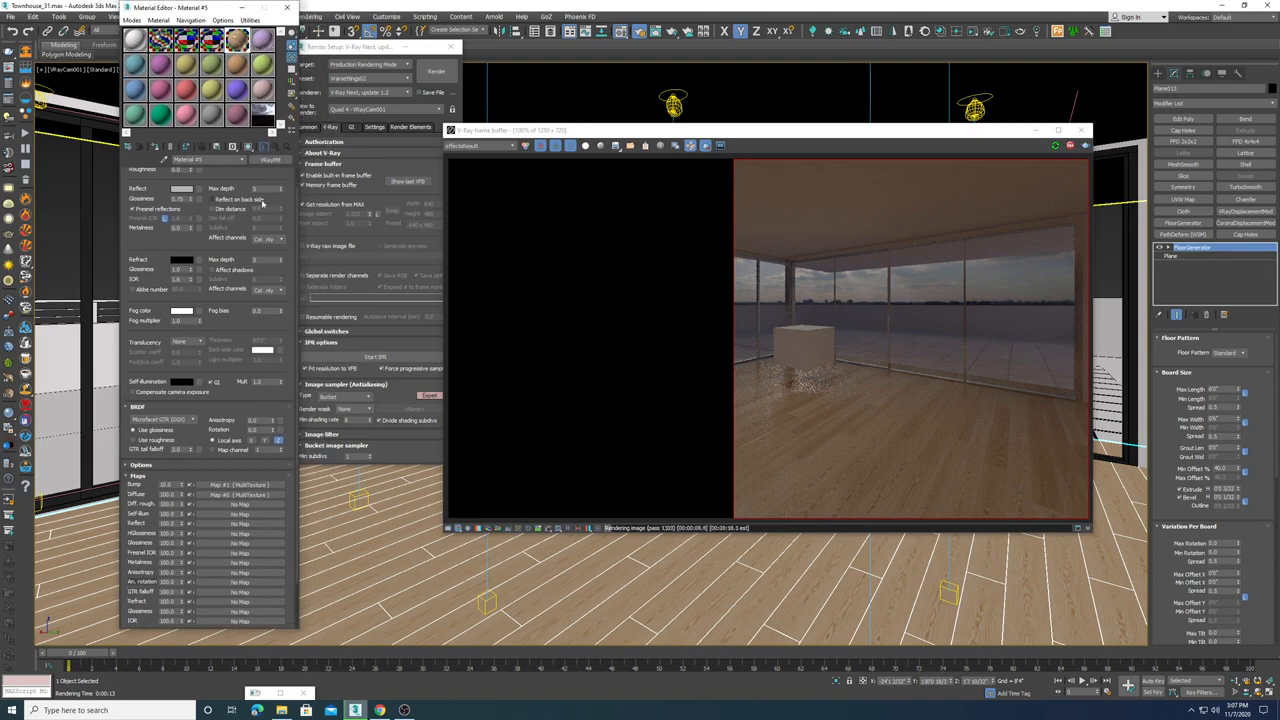
# - Wrap the wood floor material in a VRayOverrideMtl, keeping the old material as a sub-material
pyautogui.scroll(1, 238, 176)
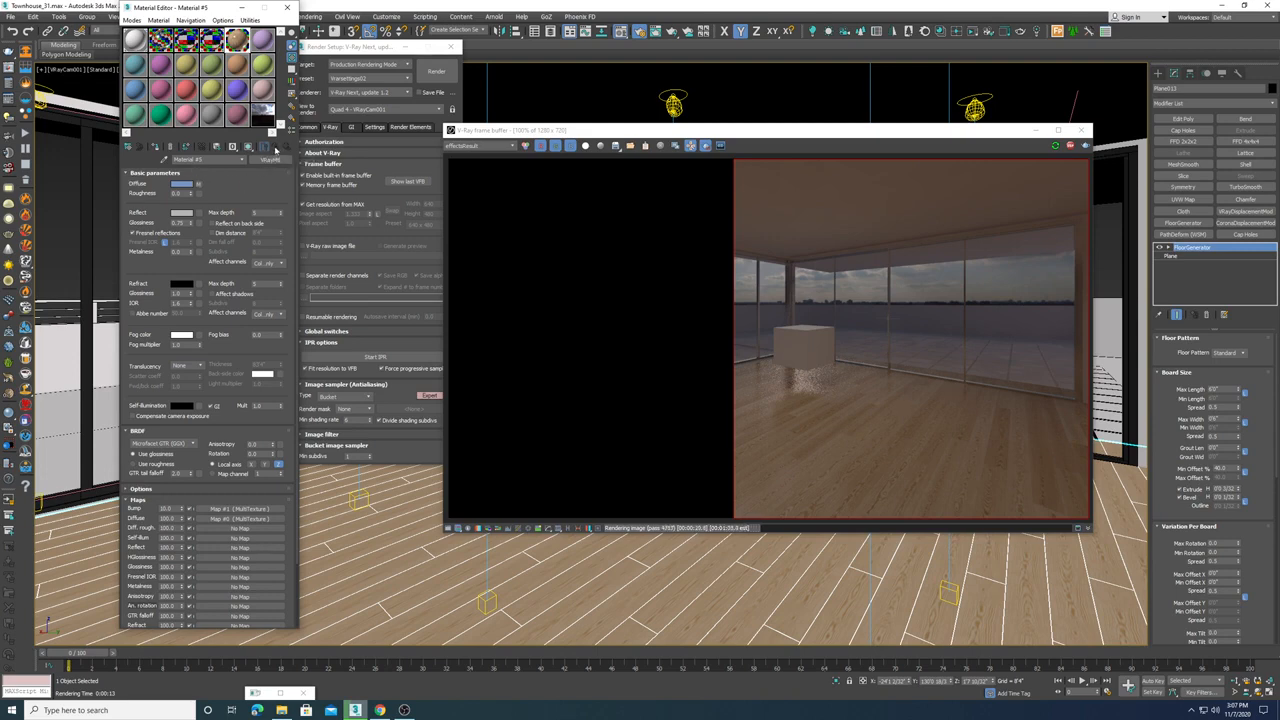
pyautogui.click(268, 161)
pyautogui.scroll(1, 378, 126)
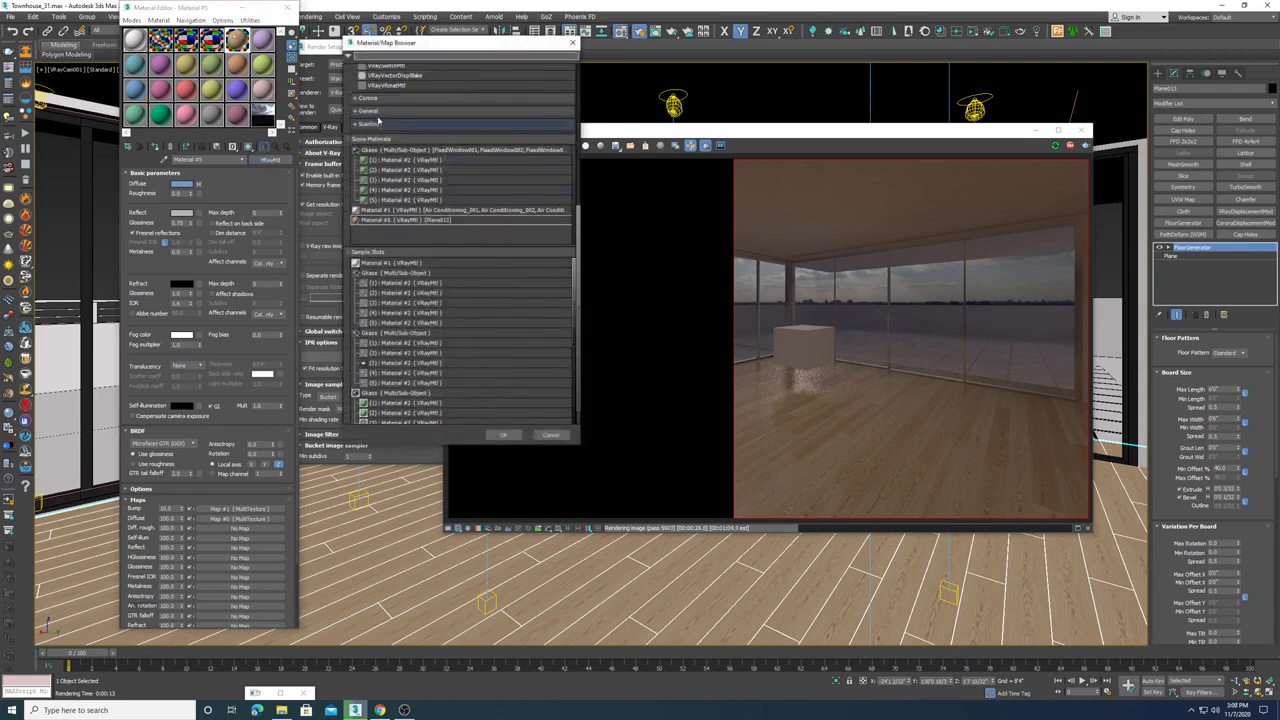
pyautogui.click(393, 112)
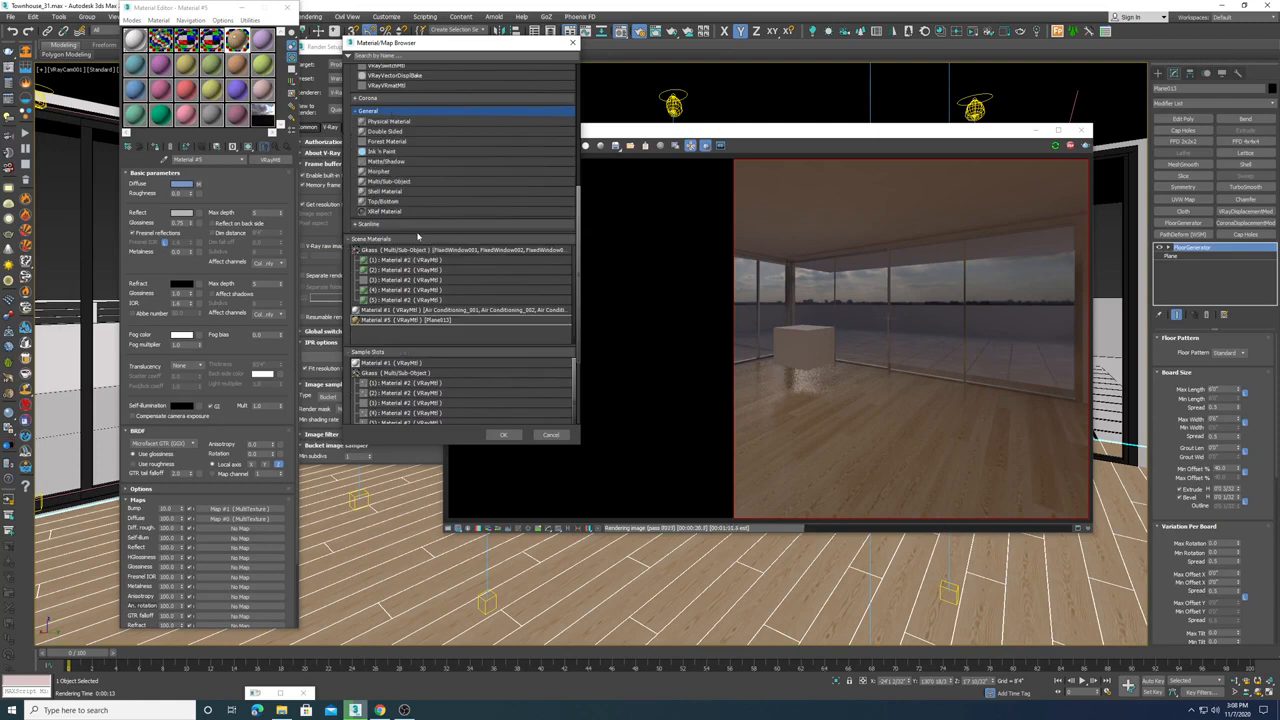
pyautogui.scroll(3, 417, 235)
pyautogui.scroll(7, 417, 235)
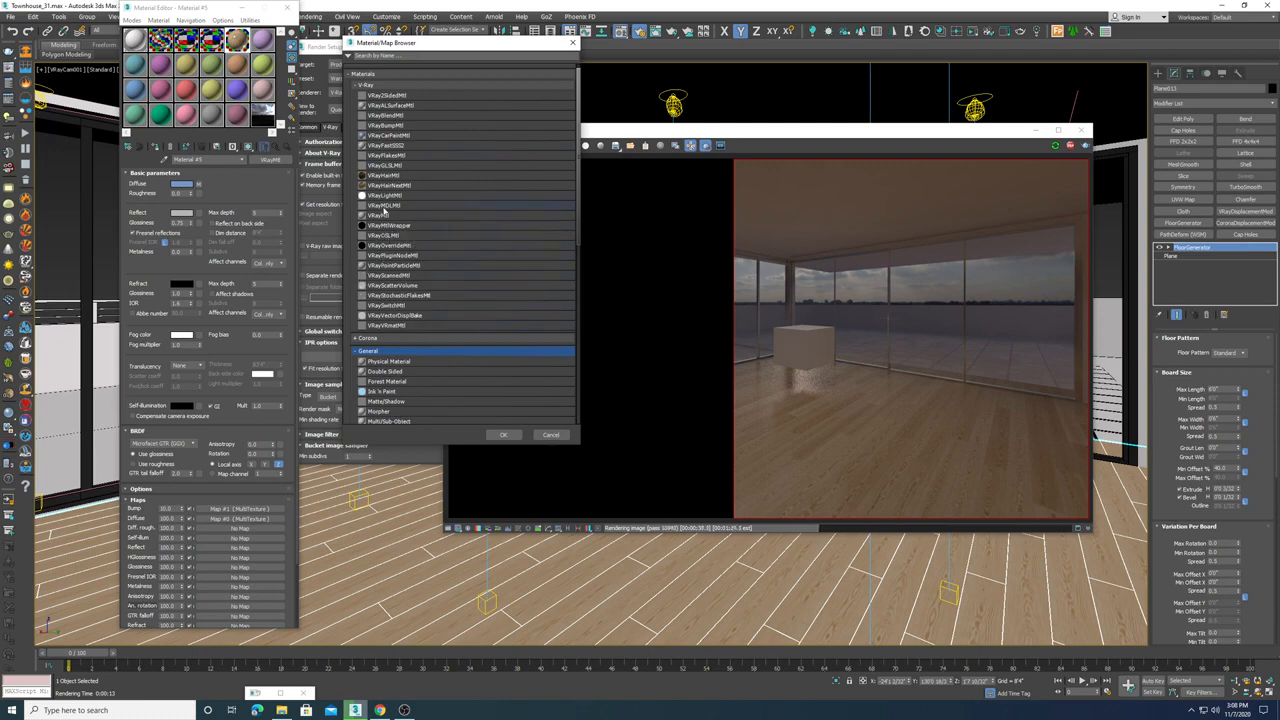
pyautogui.click(397, 245)
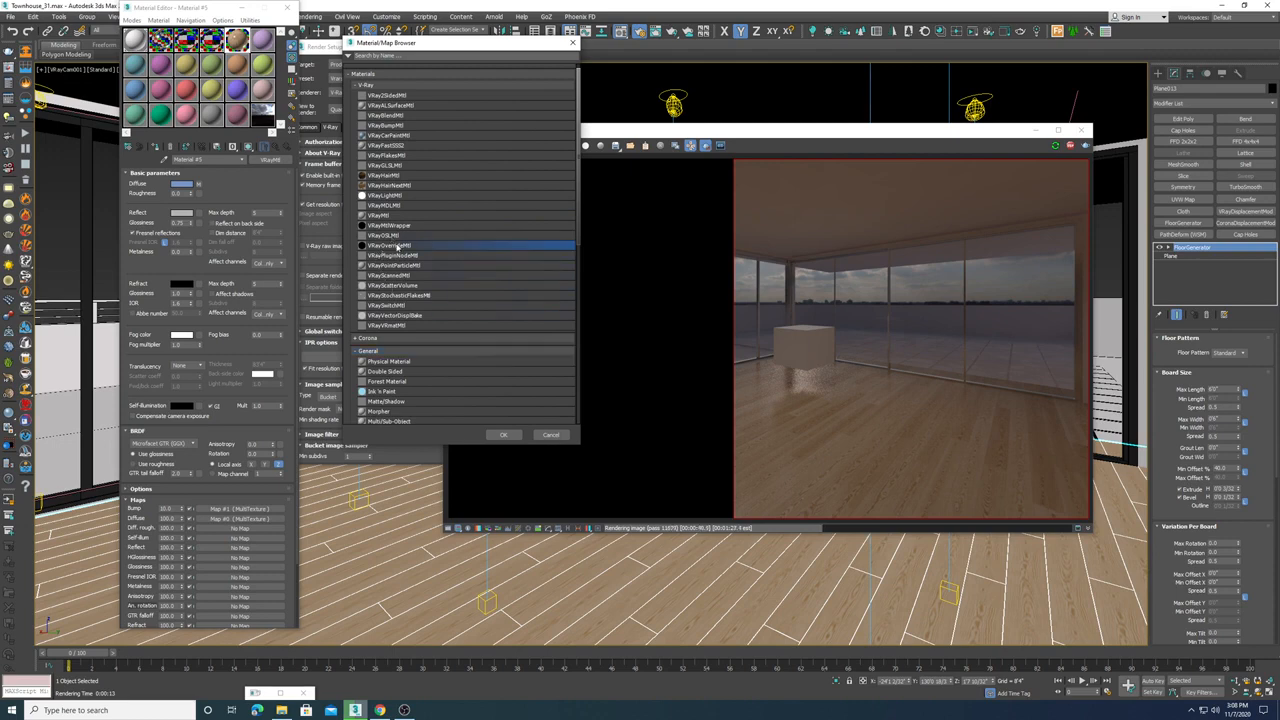
pyautogui.click(504, 435)
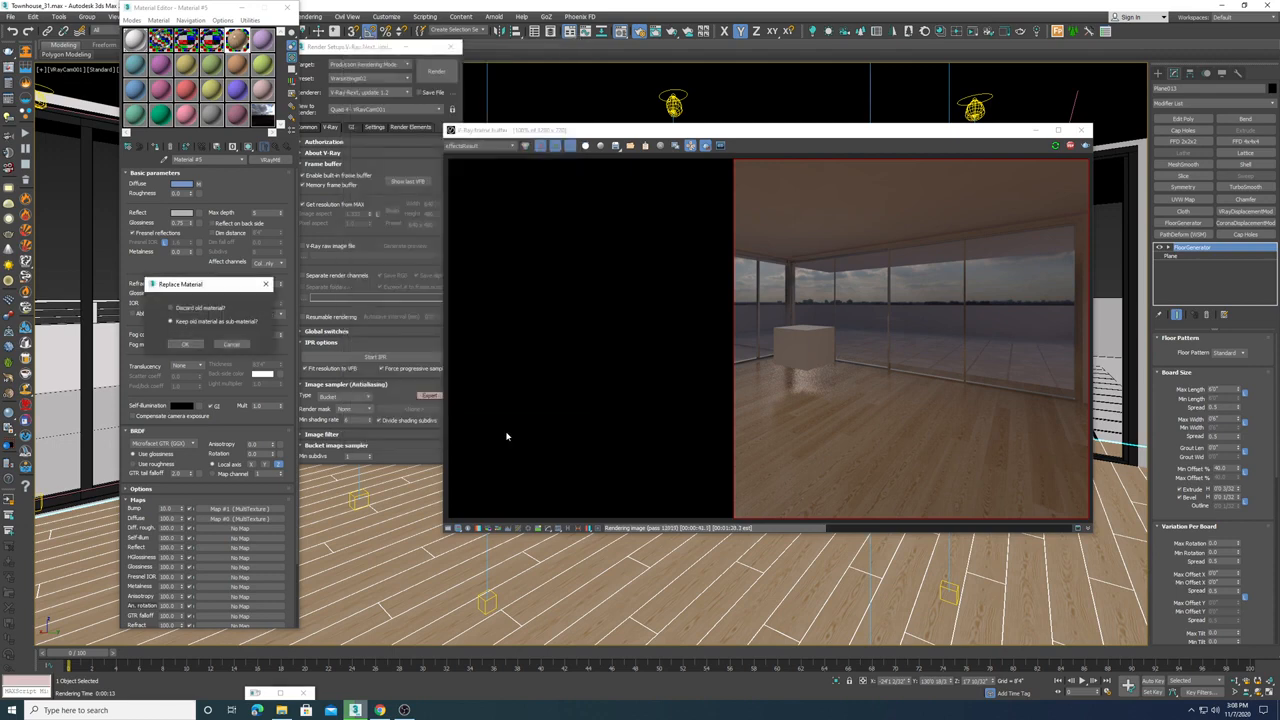
pyautogui.moveTo(213, 294); pyautogui.dragTo(269, 207)
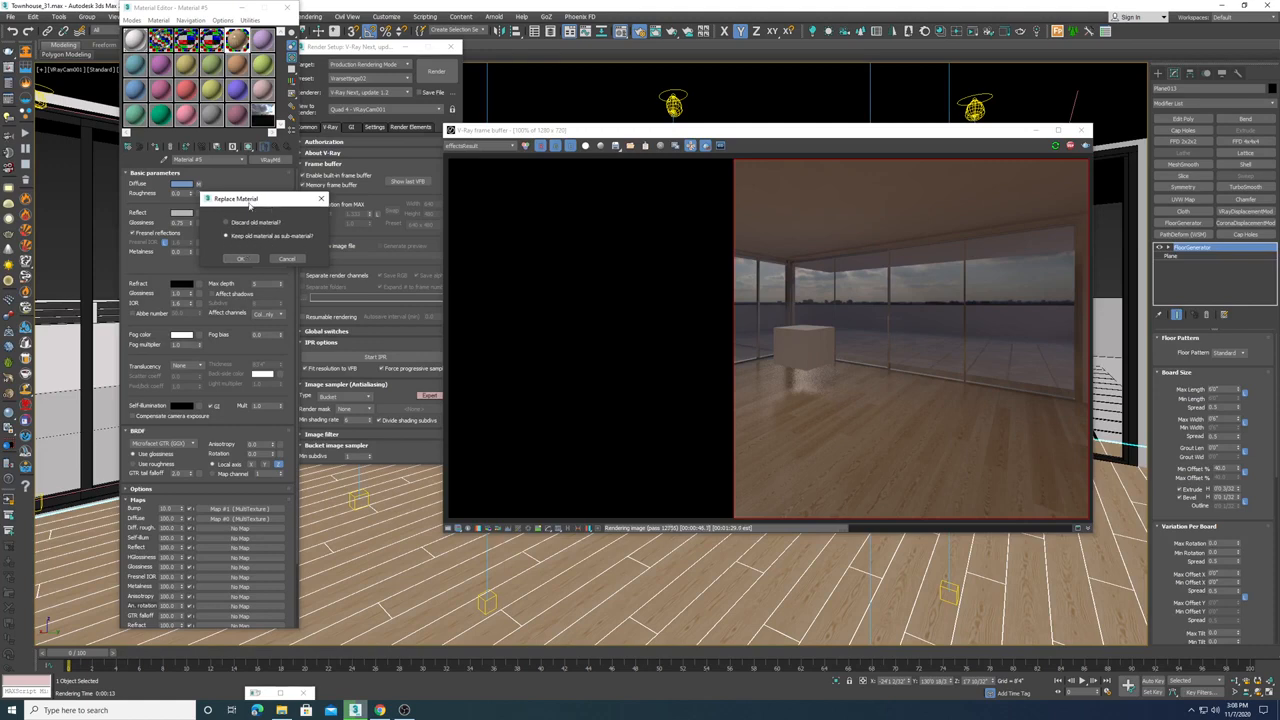
pyautogui.moveTo(250, 204); pyautogui.dragTo(290, 198)
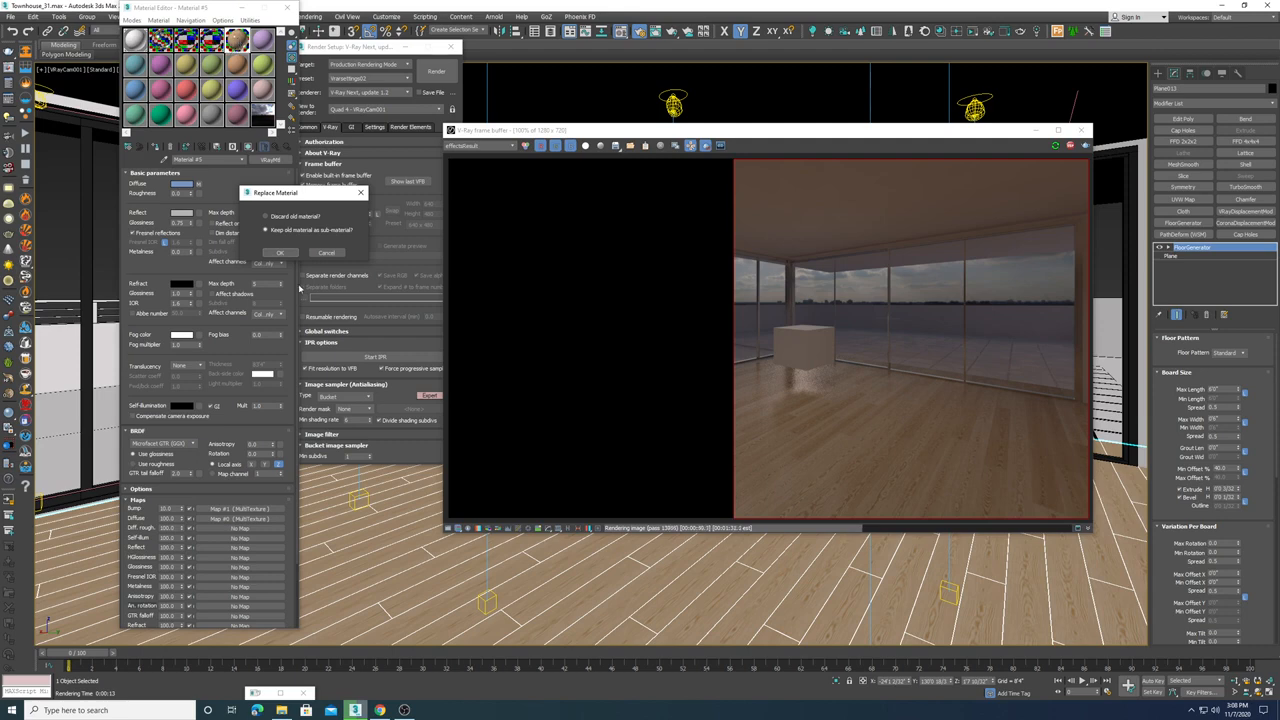
pyautogui.click(282, 252)
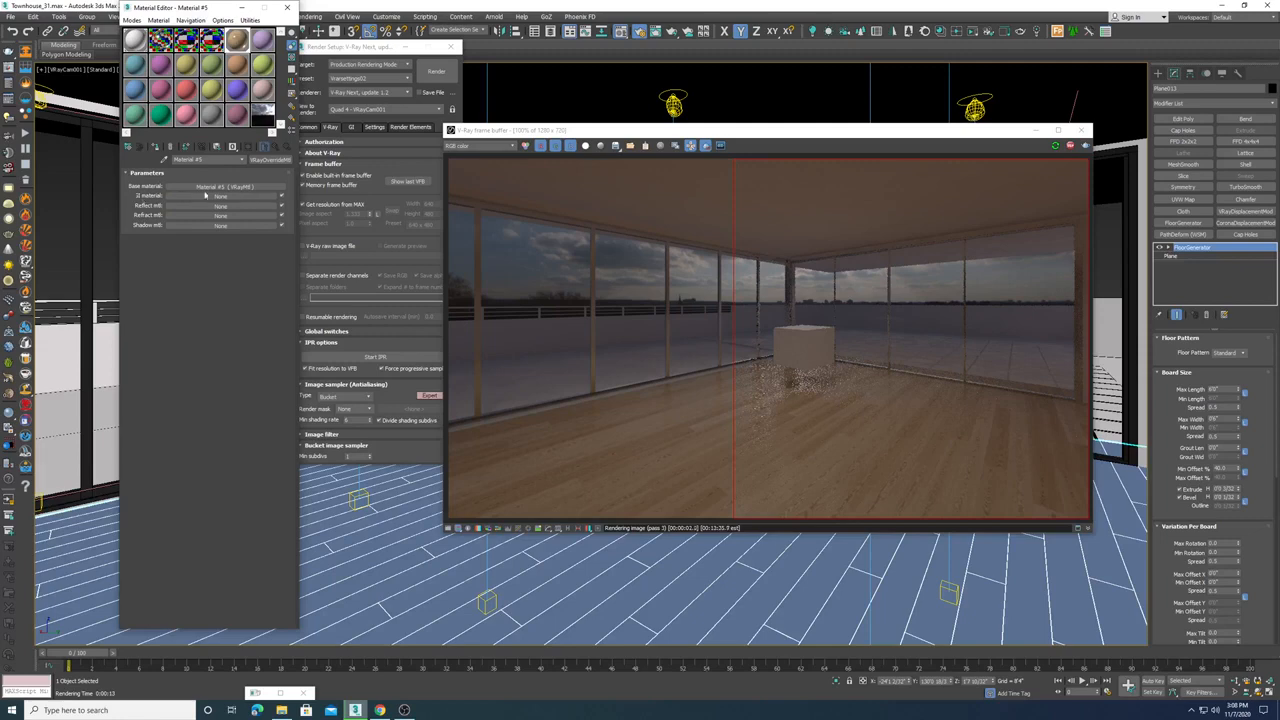
# - Assign a new VRayMtl to the override material's GI slot and turn off region rendering in the frame buffer
pyautogui.click(250, 197)
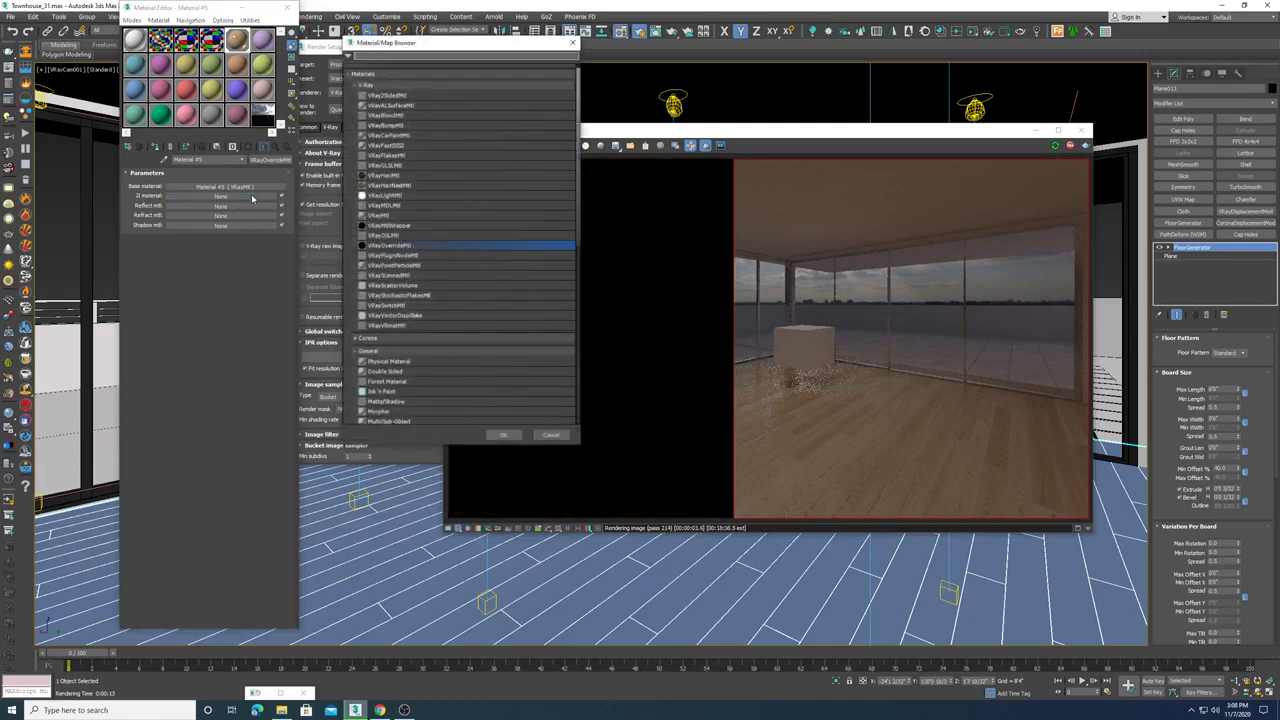
pyautogui.click(383, 216)
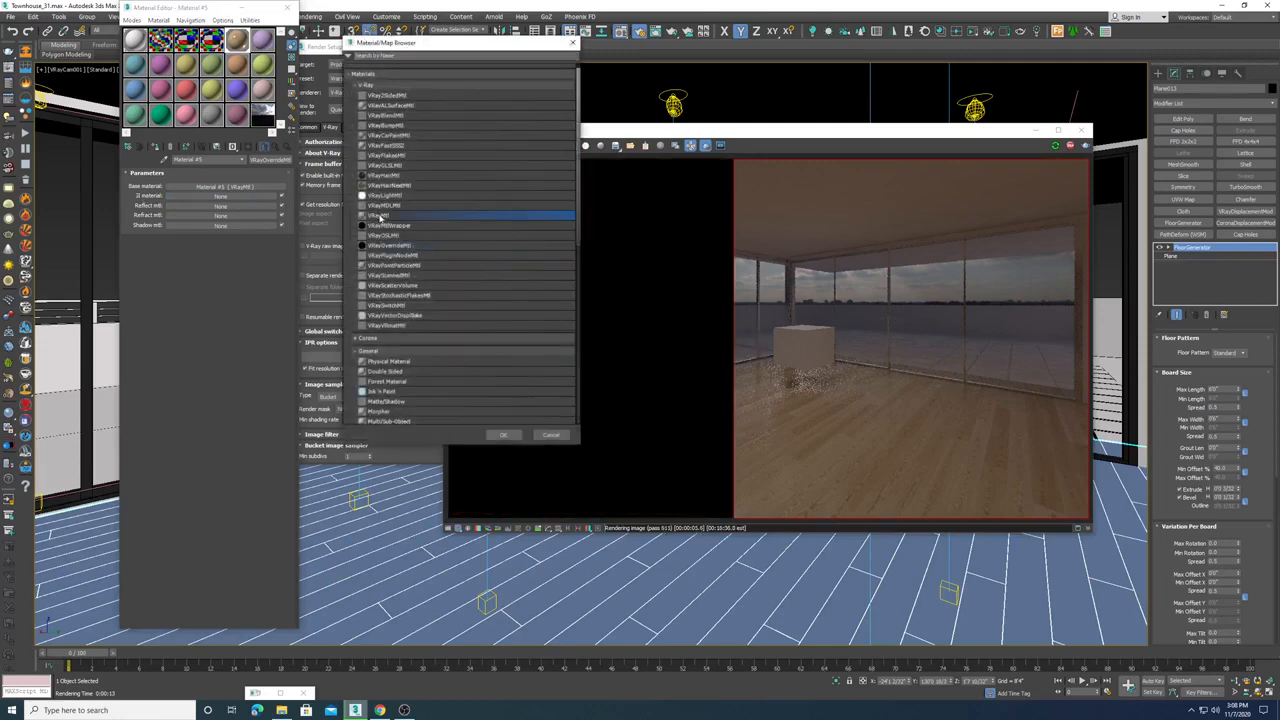
pyautogui.click(503, 436)
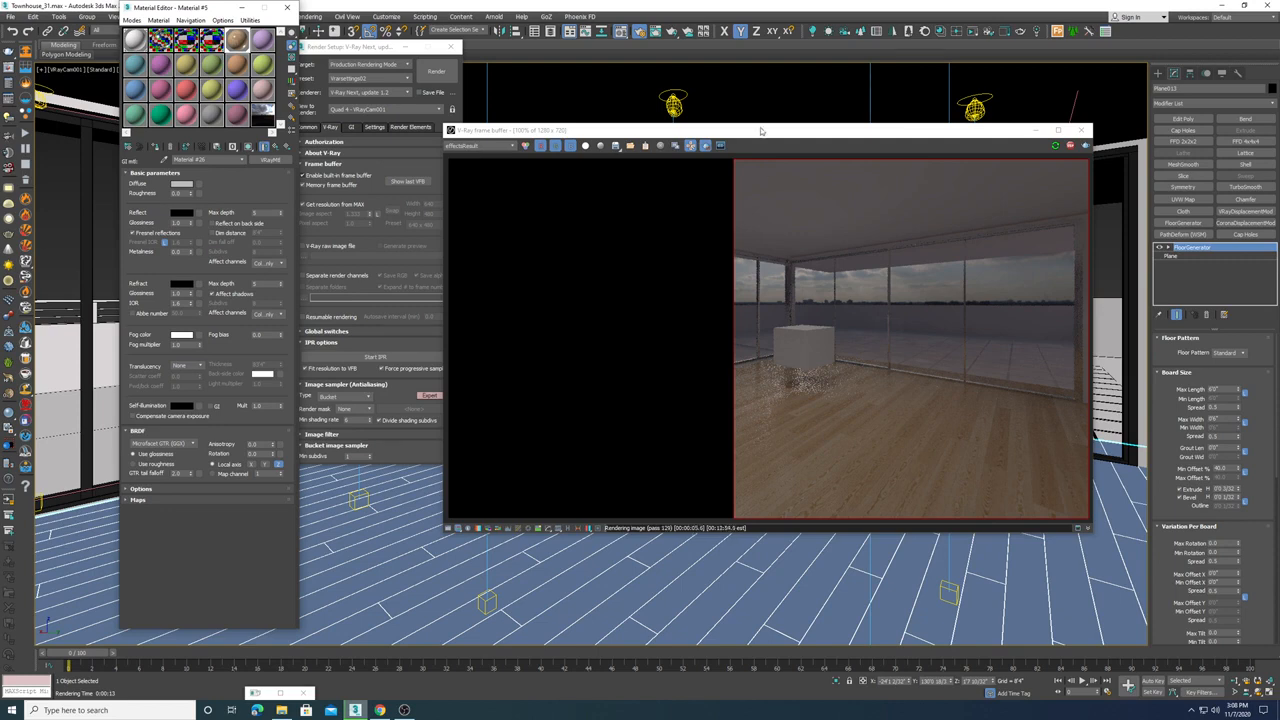
pyautogui.moveTo(767, 133)
pyautogui.mouseDown()
pyautogui.moveTo(767, 111)
pyautogui.moveTo(763, 143)
pyautogui.mouseUp()
pyautogui.click(706, 157)
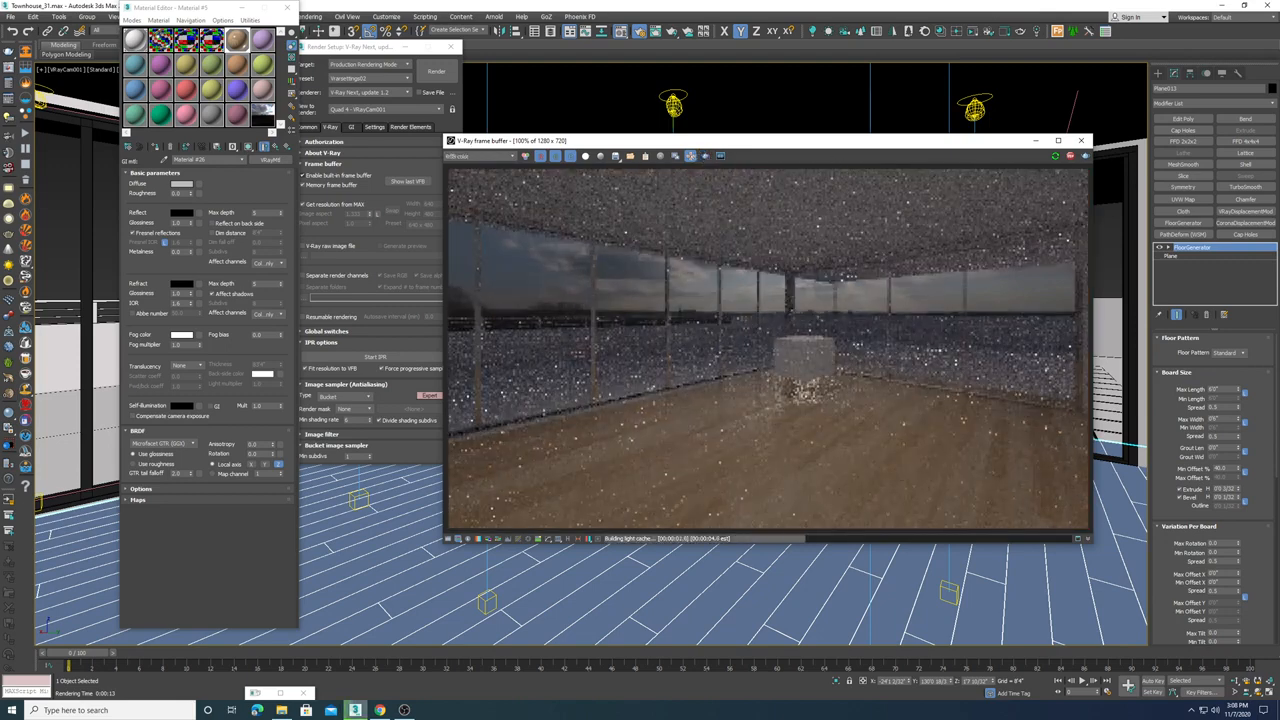
# - Set the VRayIES ceiling light's intensity type to cd, try an intensity of 1000, and settle on 10000
pyautogui.click(674, 104)
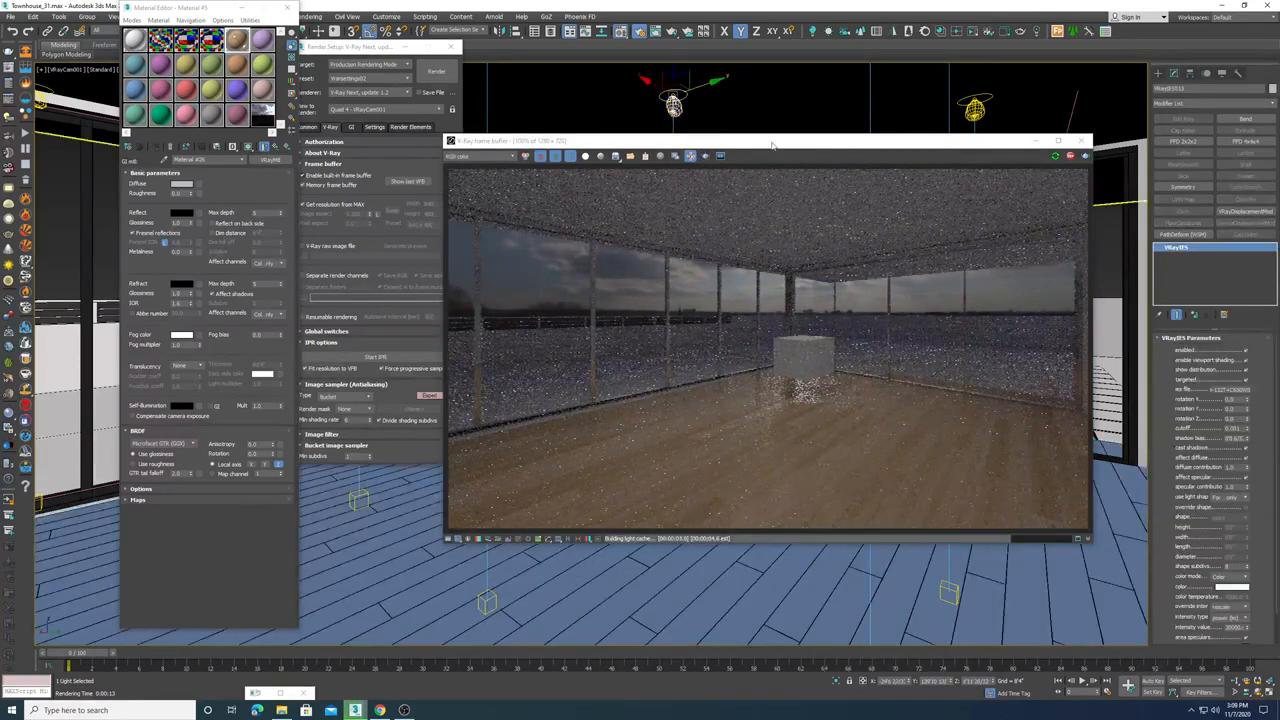
pyautogui.moveTo(772, 146); pyautogui.dragTo(667, 56)
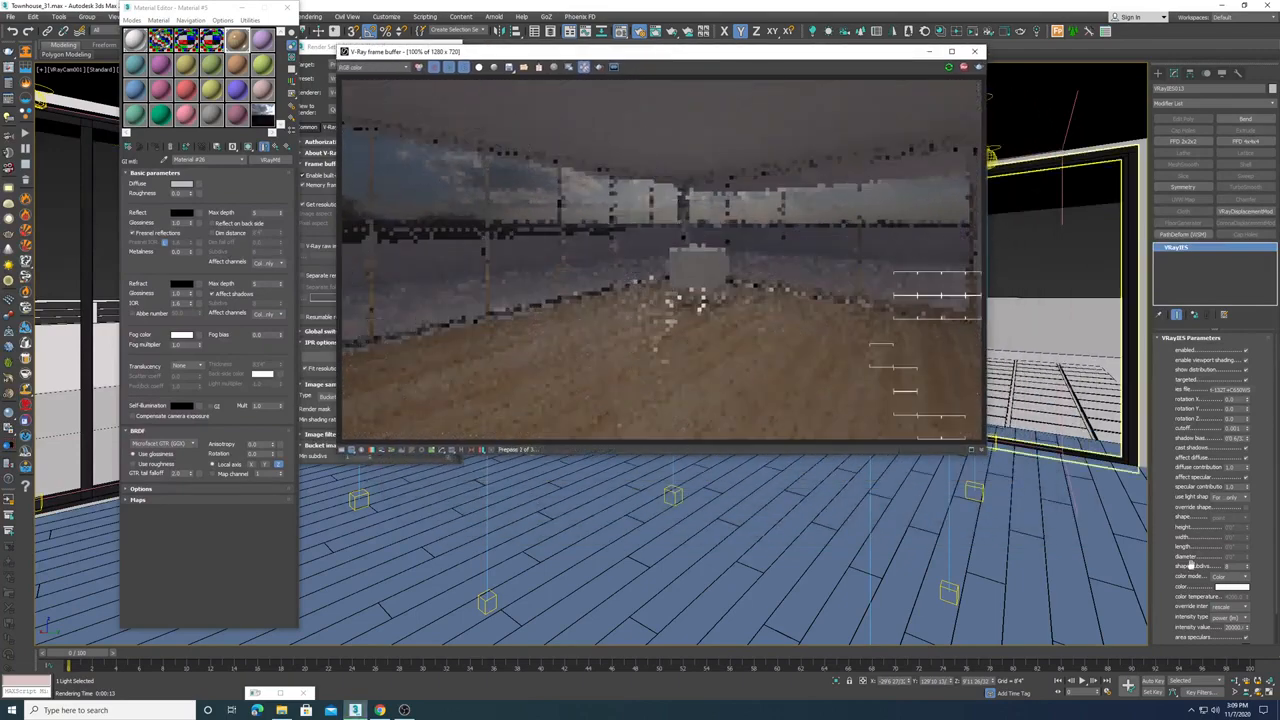
pyautogui.scroll(-1, 1190, 565)
pyautogui.click(1228, 588)
pyautogui.click(1228, 603)
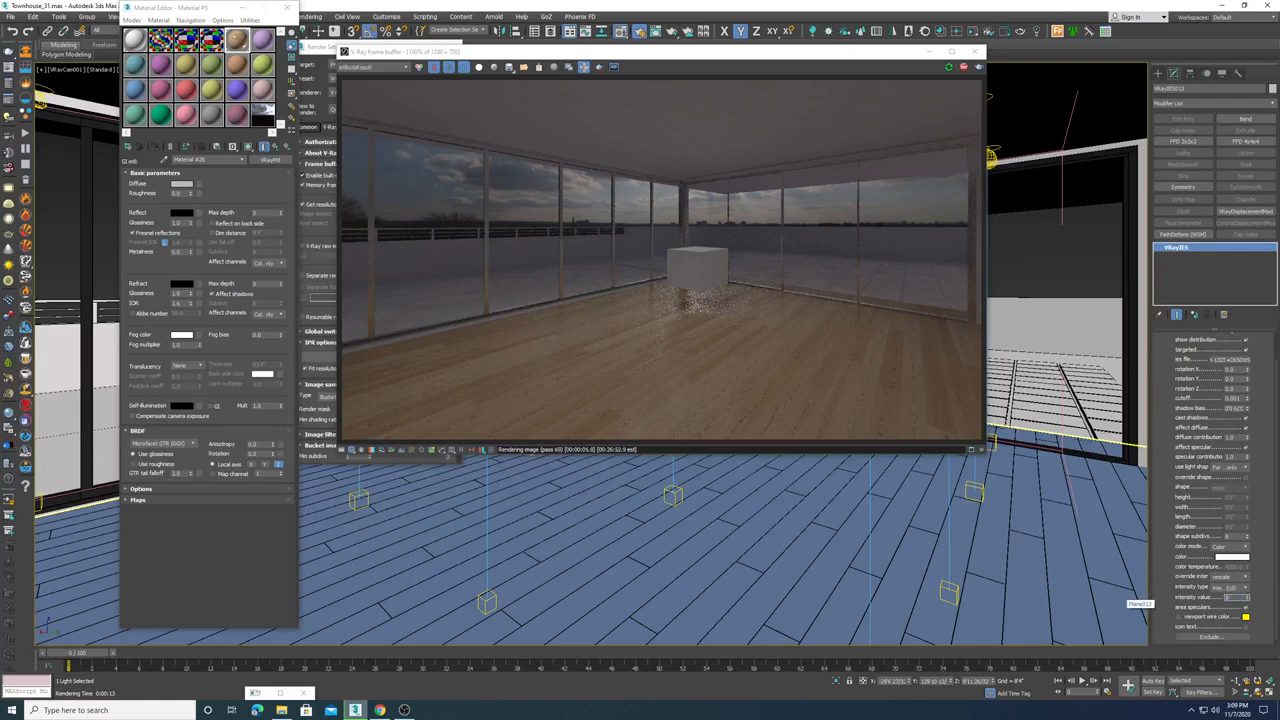
pyautogui.press('Return')
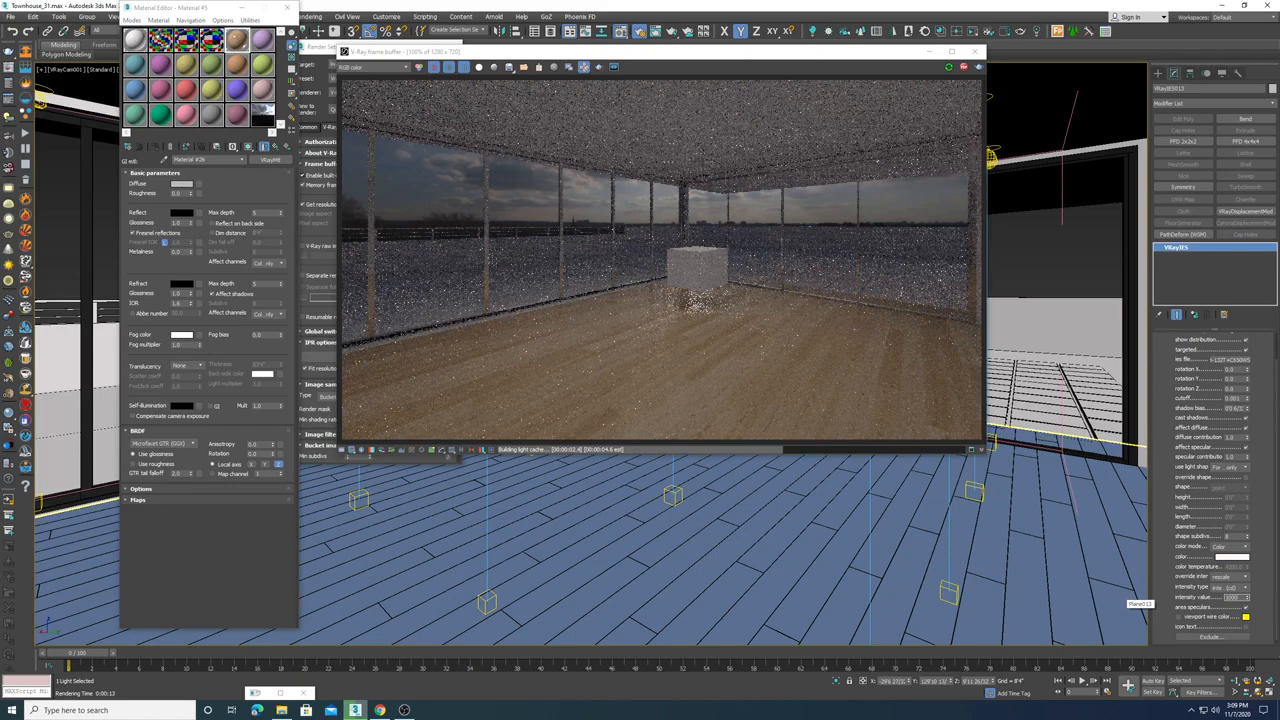
pyautogui.write('10000')
pyautogui.press('Return')
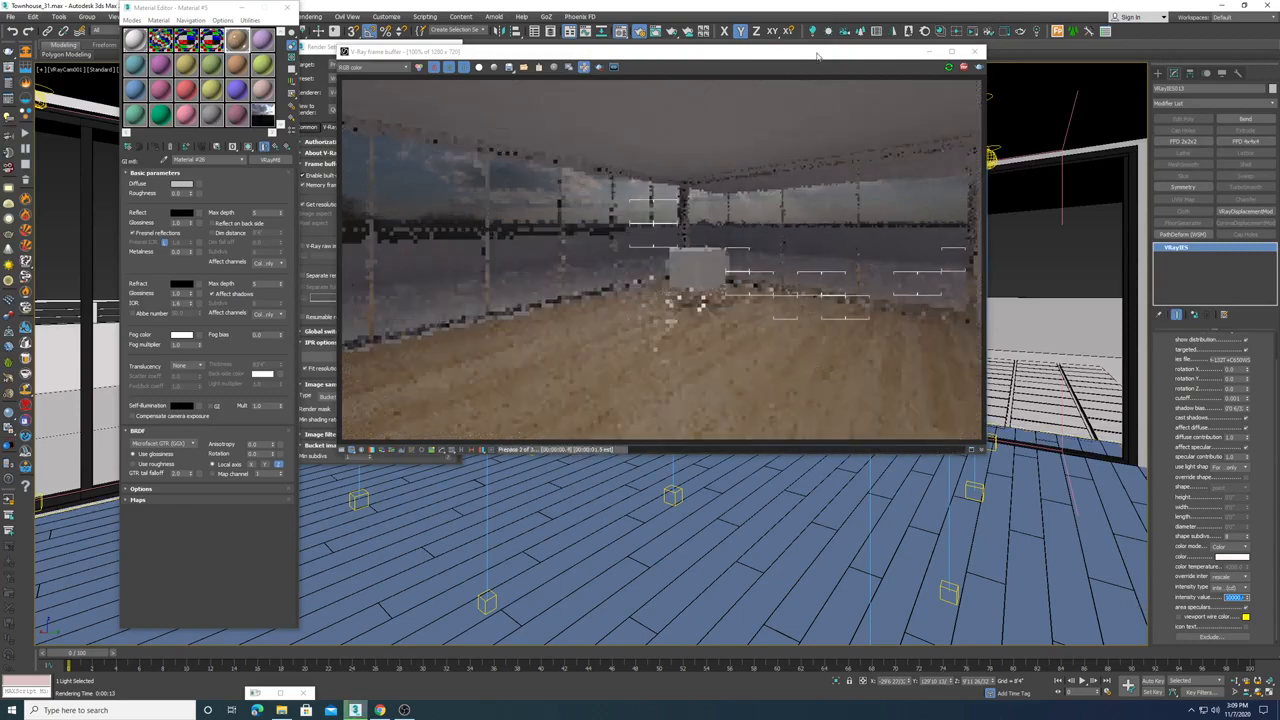
# - Select the VRayCam001 target and move it sideways along its Y axis to bring the solid side wall into frame
pyautogui.moveTo(818, 56); pyautogui.dragTo(726, 39)
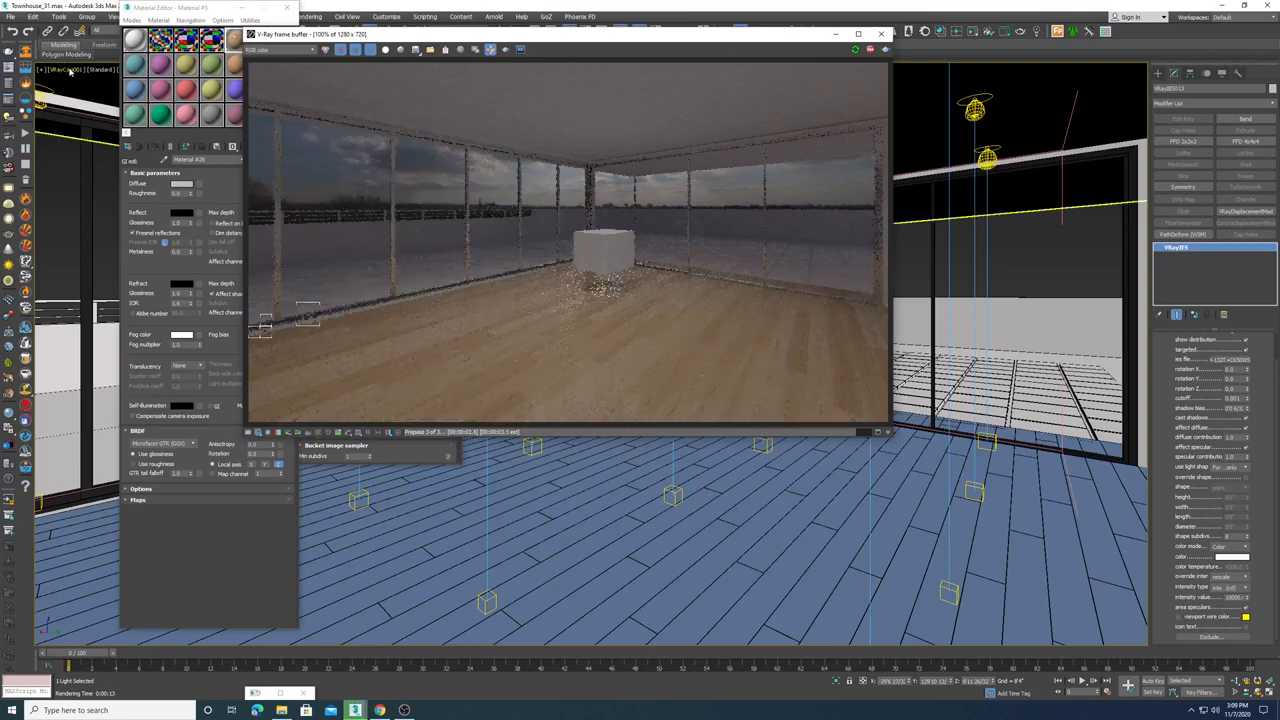
pyautogui.click(72, 69)
pyautogui.click(112, 269)
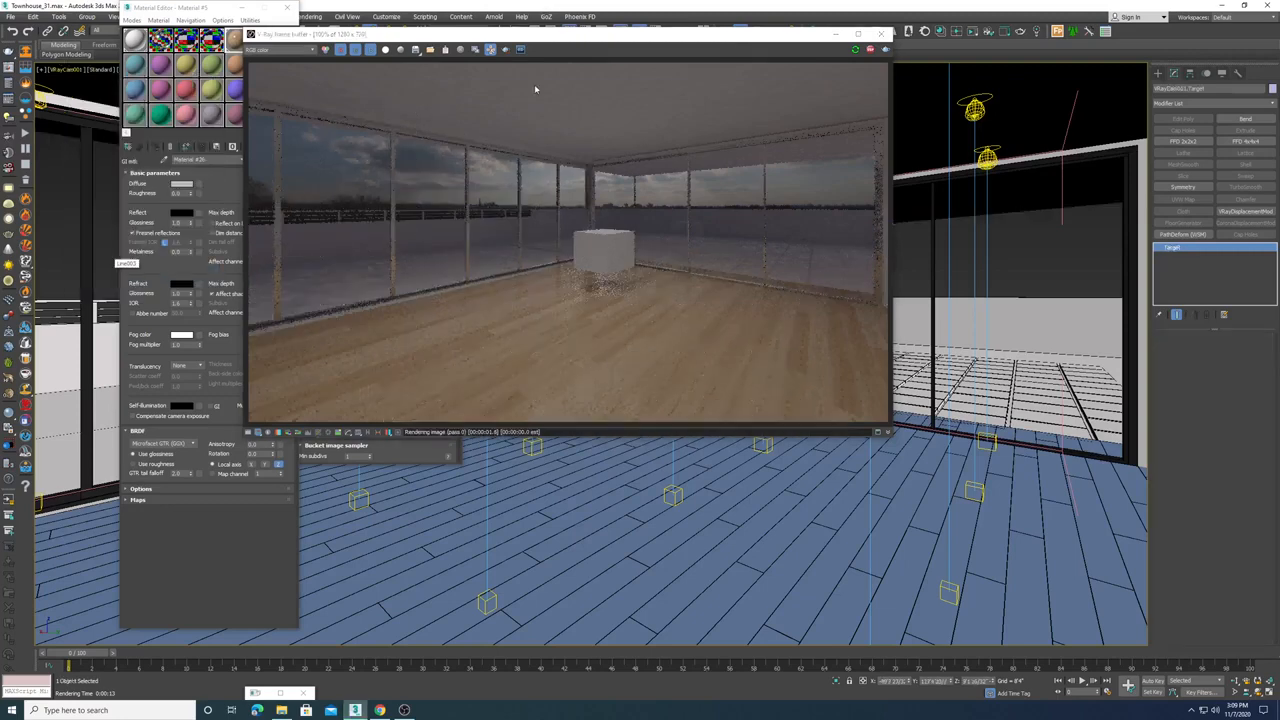
pyautogui.moveTo(529, 43); pyautogui.dragTo(209, 141)
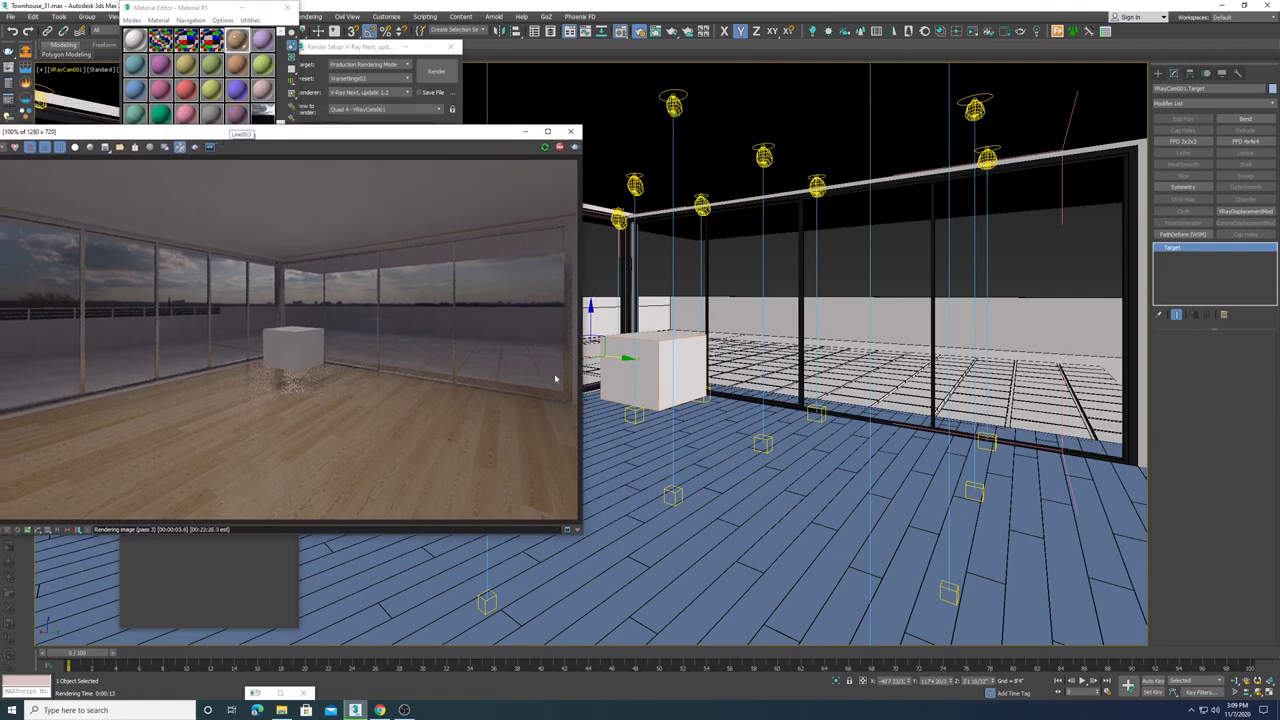
pyautogui.moveTo(609, 360); pyautogui.dragTo(780, 377)
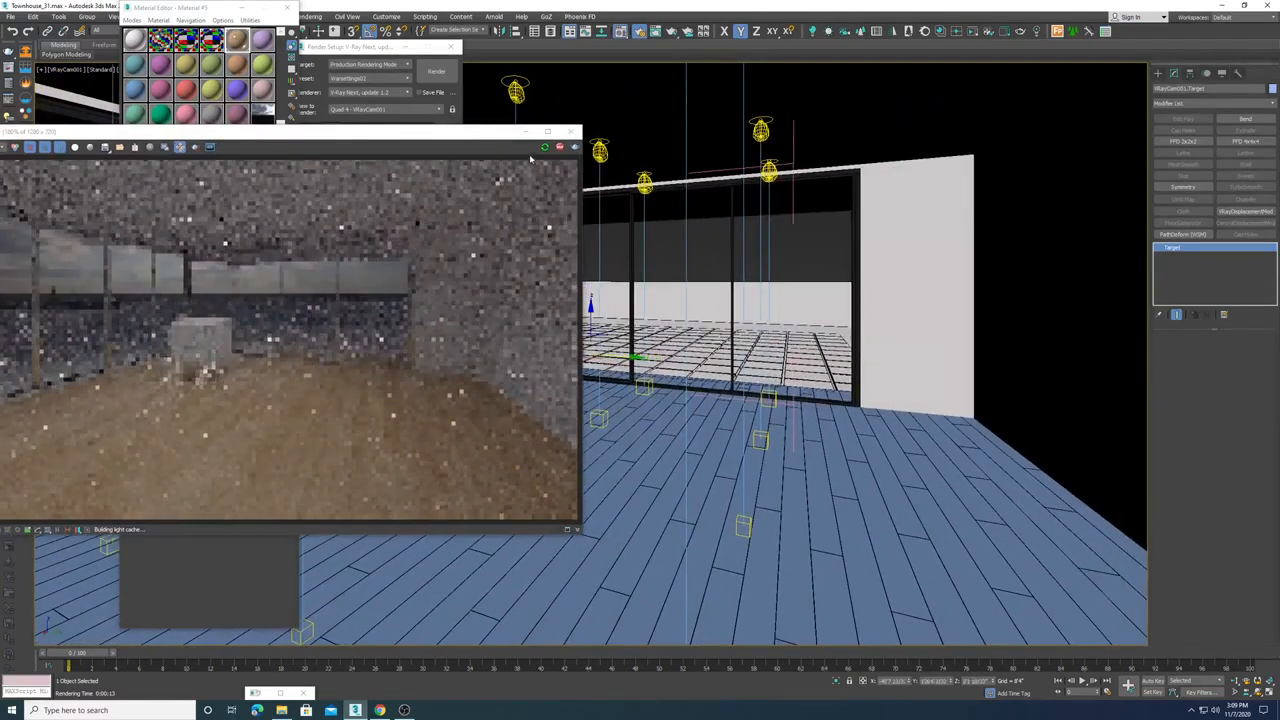
pyautogui.moveTo(447, 140); pyautogui.dragTo(783, 104)
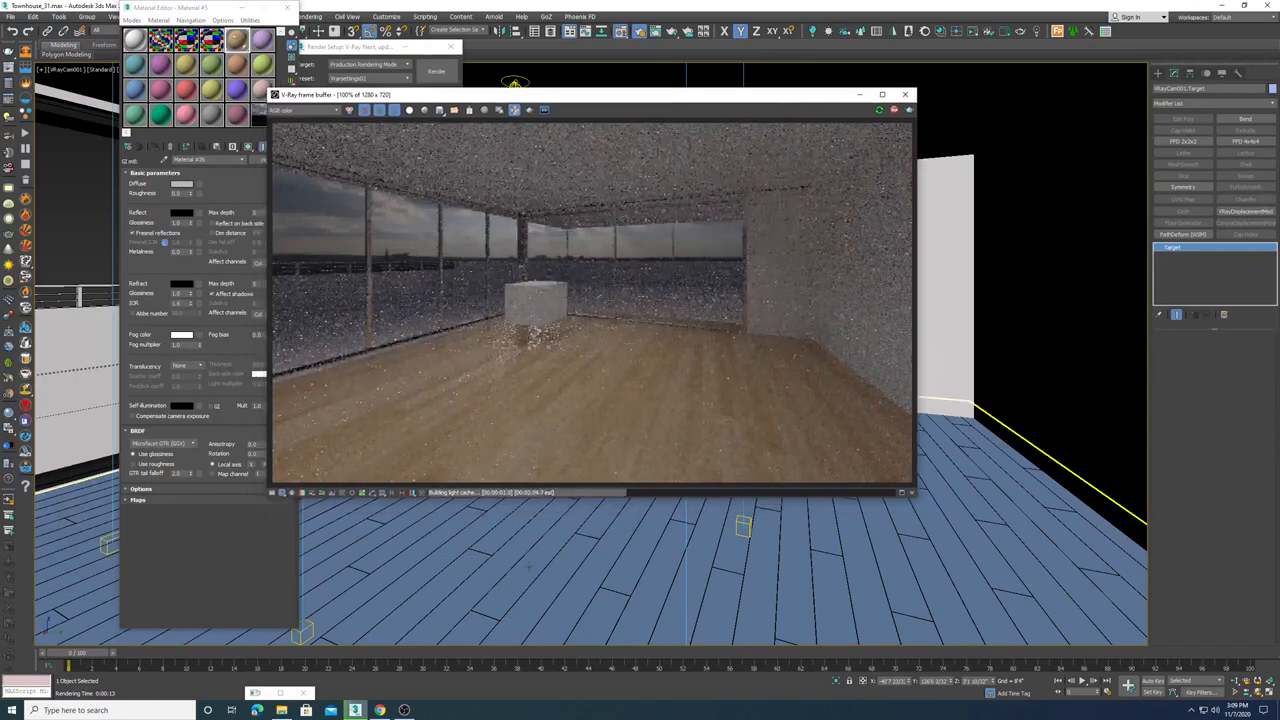
# - Shift the camera view along the glass wall and lower the white box down onto the wood floor
pyautogui.moveTo(547, 566); pyautogui.dragTo(646, 551, button='middle')
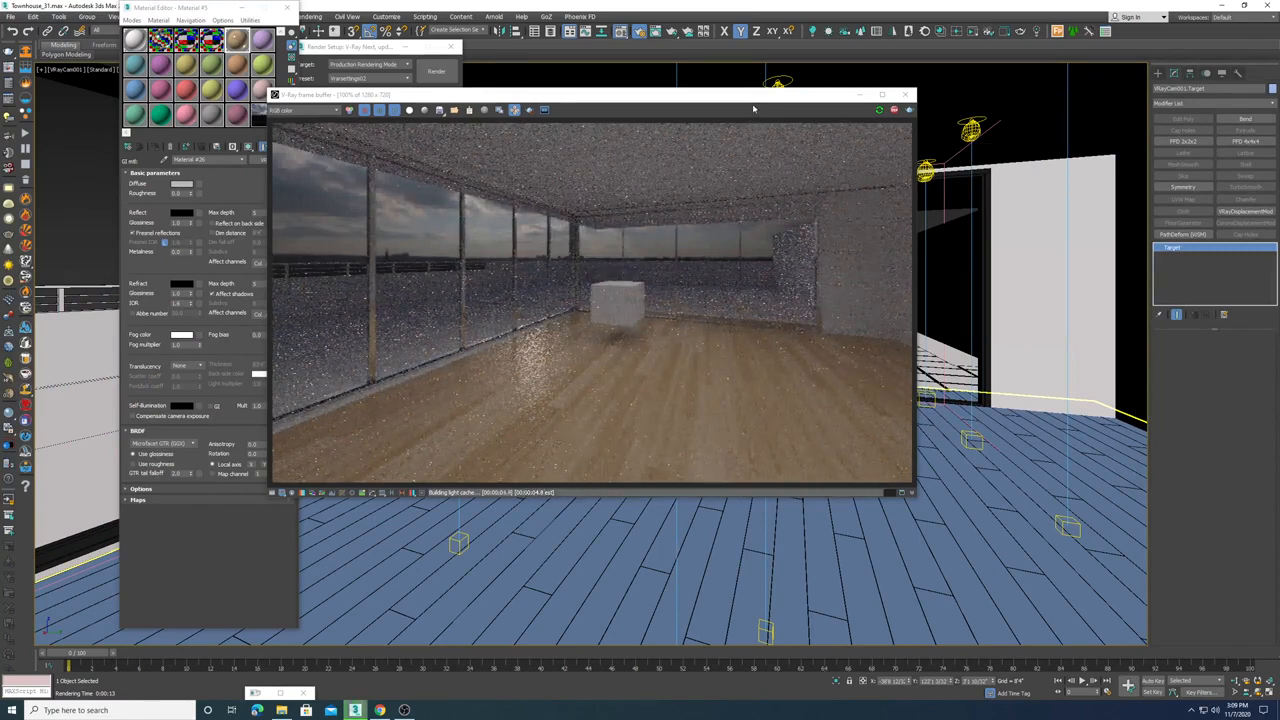
pyautogui.moveTo(753, 108); pyautogui.dragTo(459, 91)
pyautogui.click(650, 328)
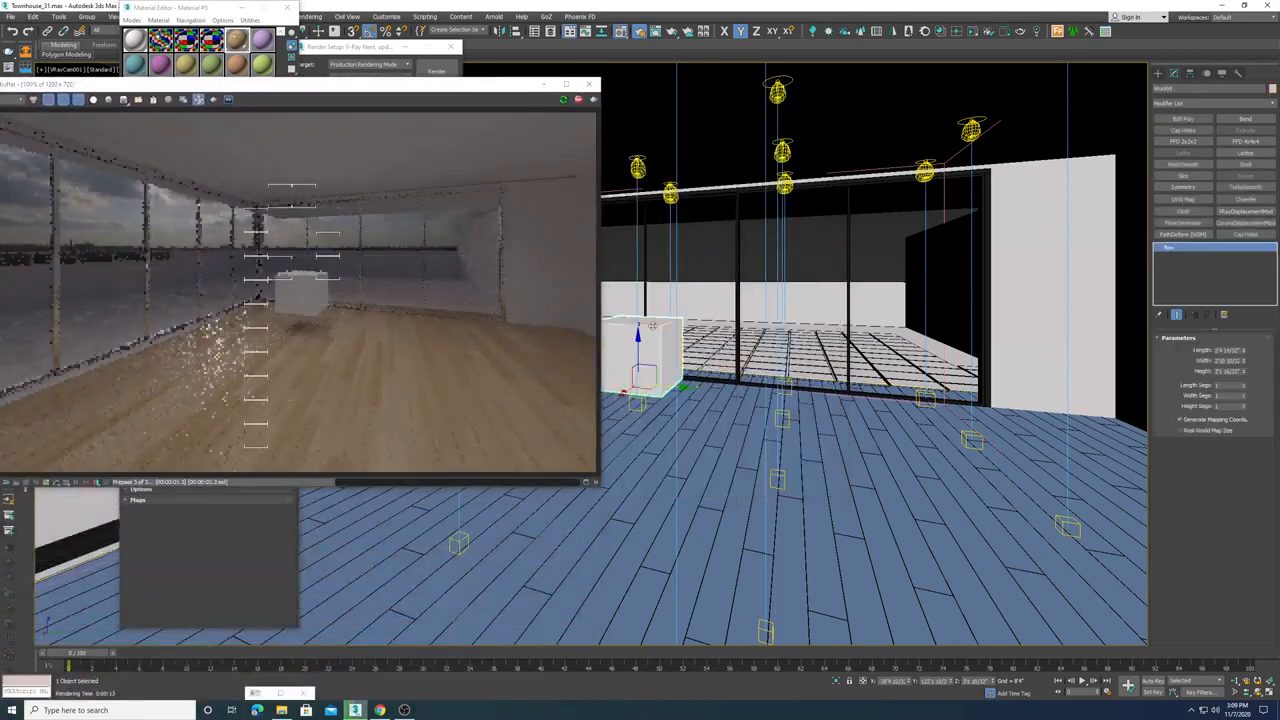
pyautogui.moveTo(651, 325); pyautogui.dragTo(648, 378)
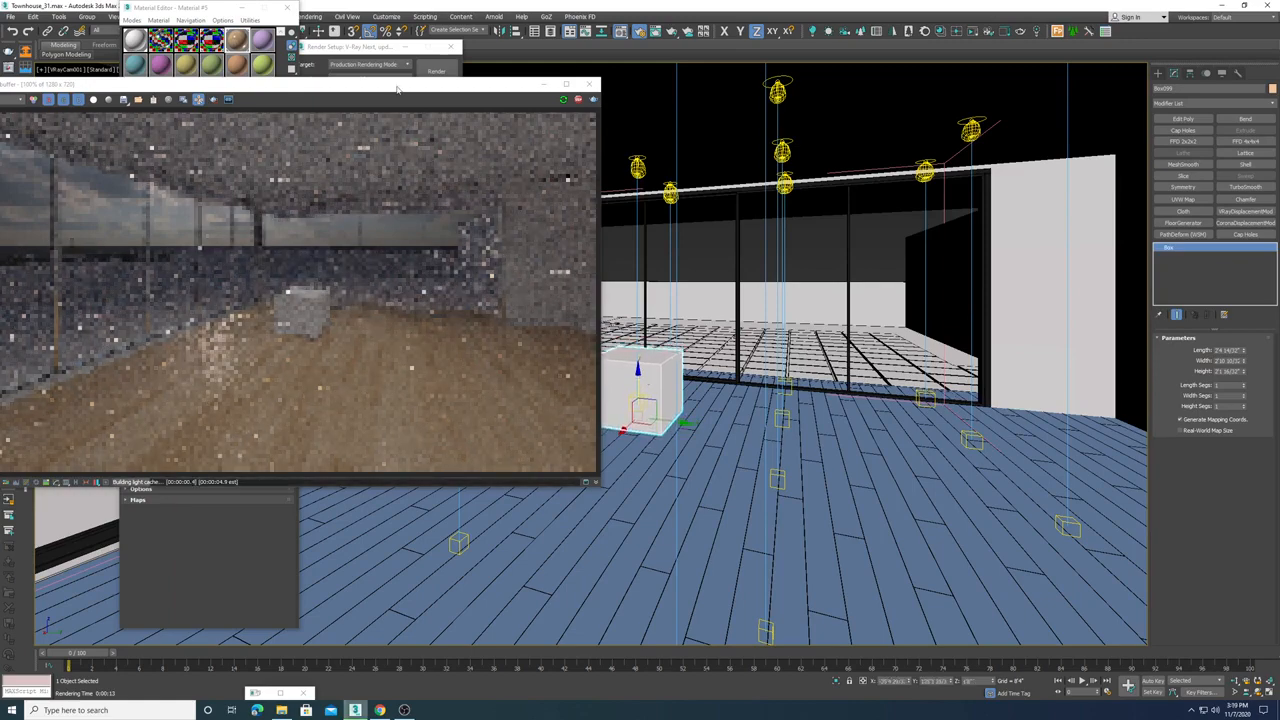
pyautogui.moveTo(397, 90); pyautogui.dragTo(808, 50)
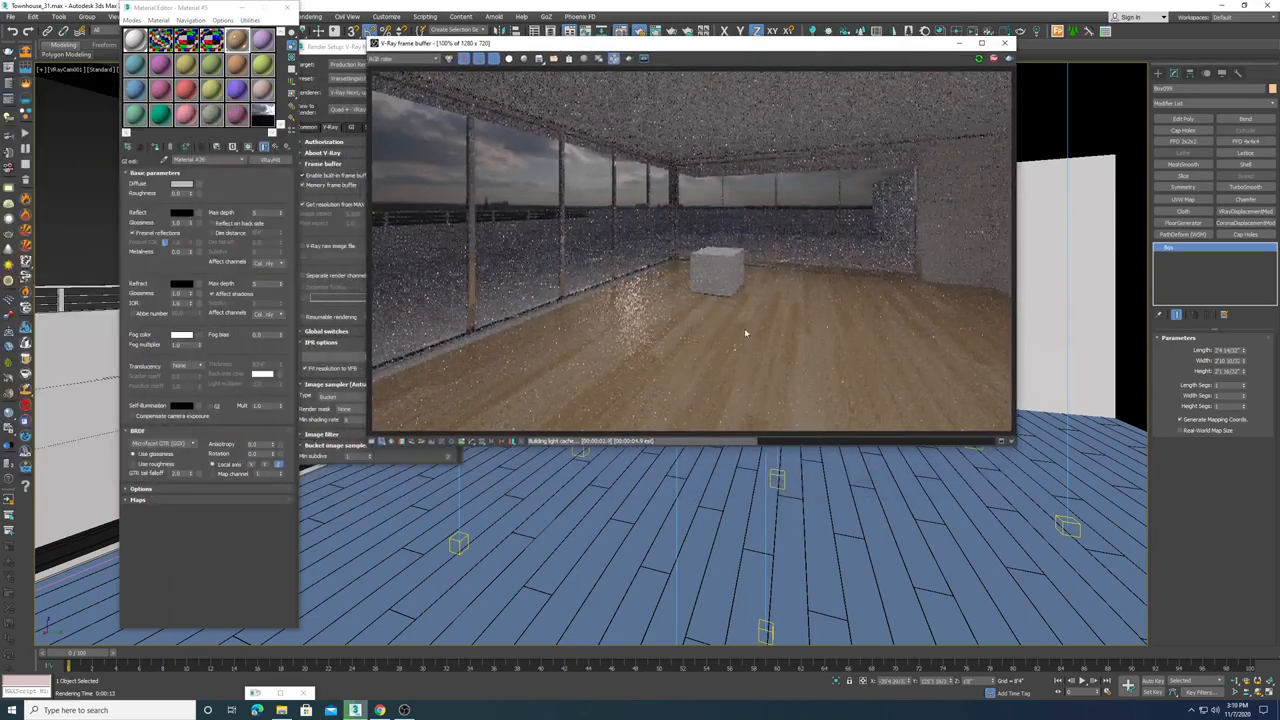
# - Go to the override material's base wood material and set its reflection glossiness to 0.80
pyautogui.click(235, 38)
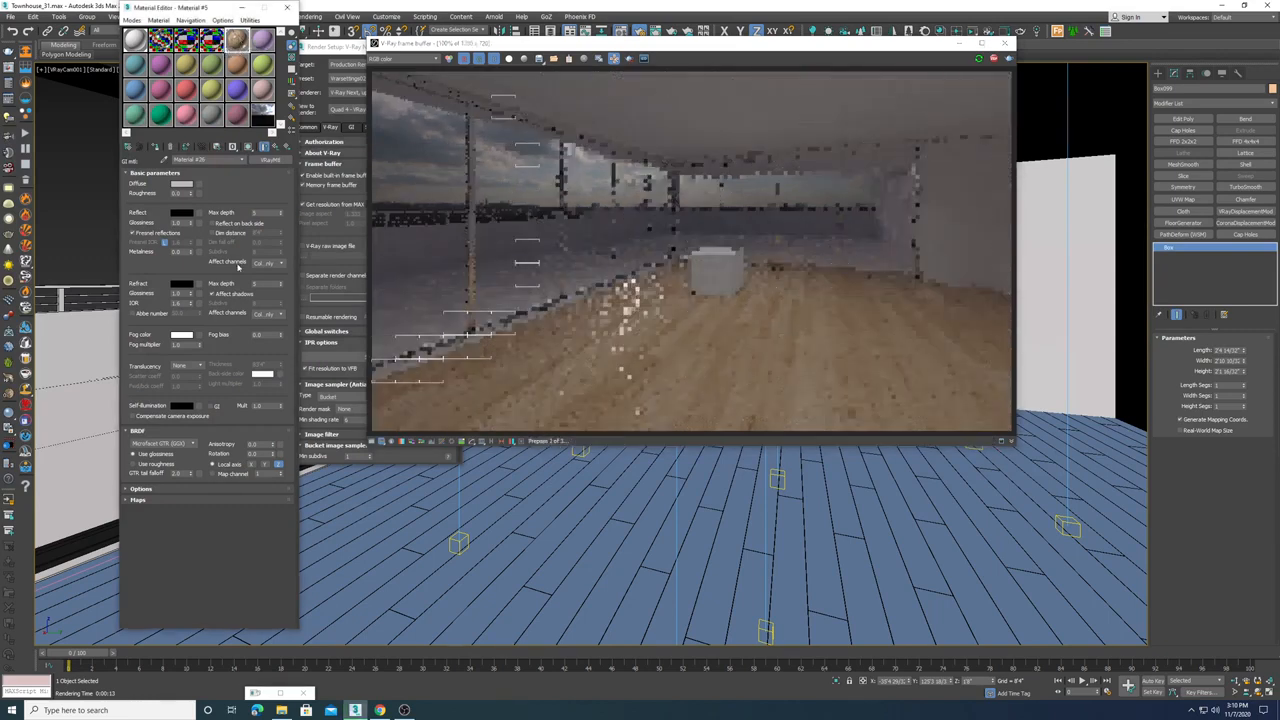
pyautogui.click(264, 147)
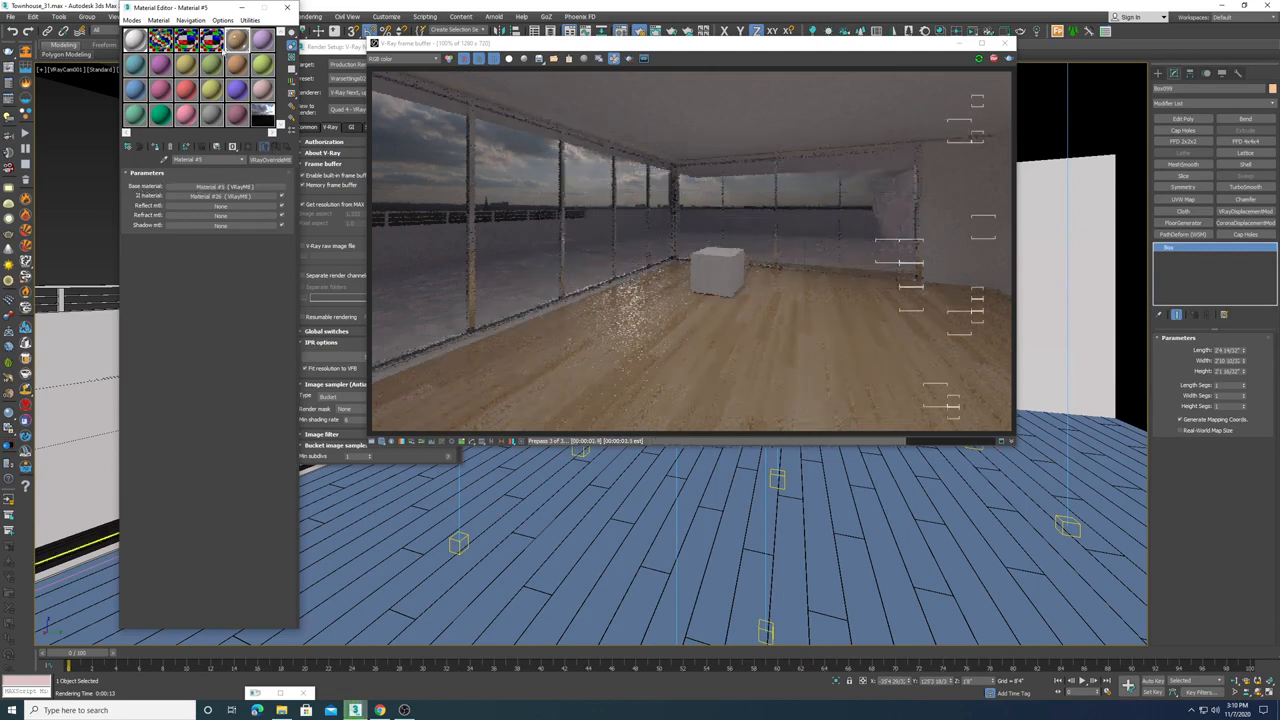
pyautogui.click(238, 187)
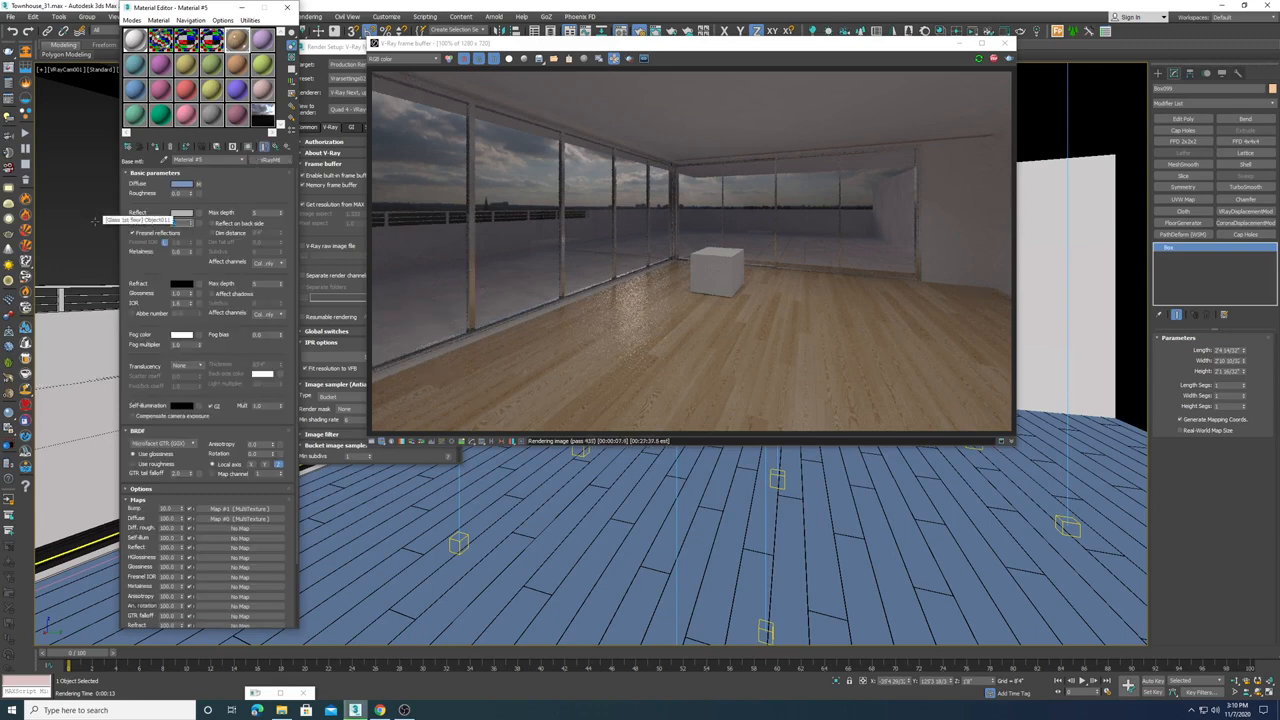
pyautogui.press('Return')
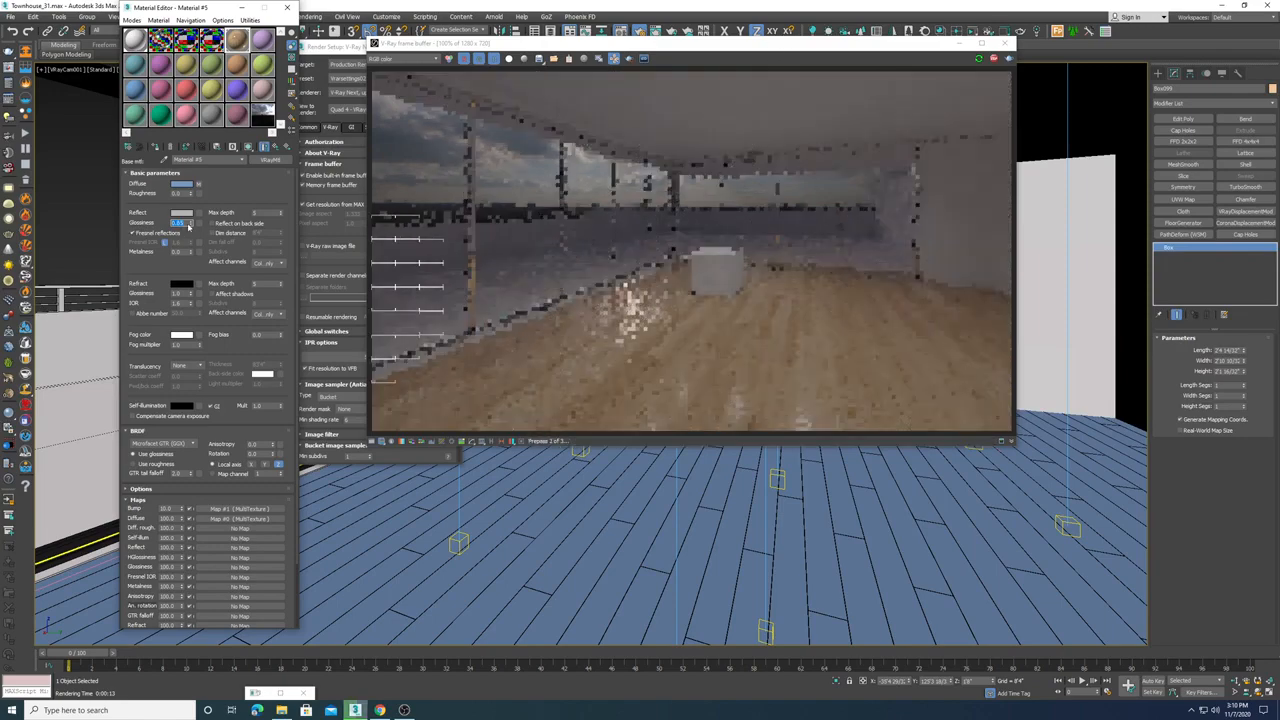
# - Set the base wood material's reflection color to a grey with a value of 180
pyautogui.click(181, 213)
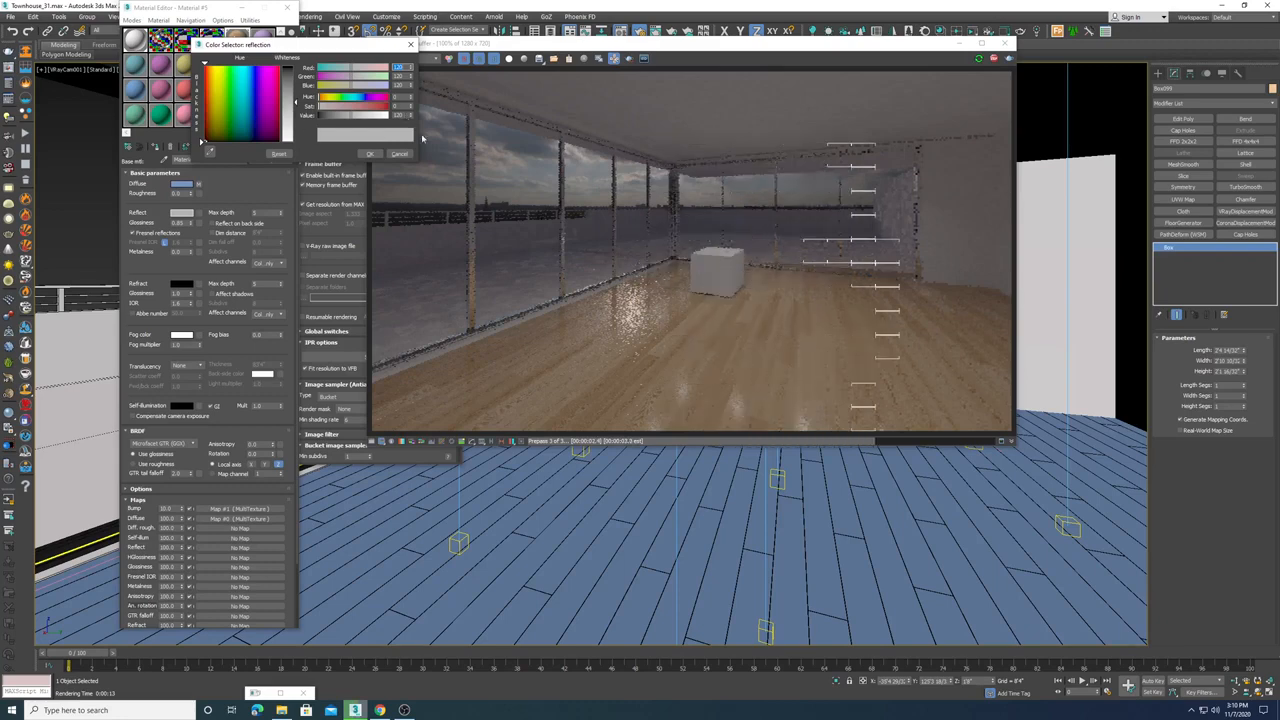
pyautogui.doubleClick(398, 115)
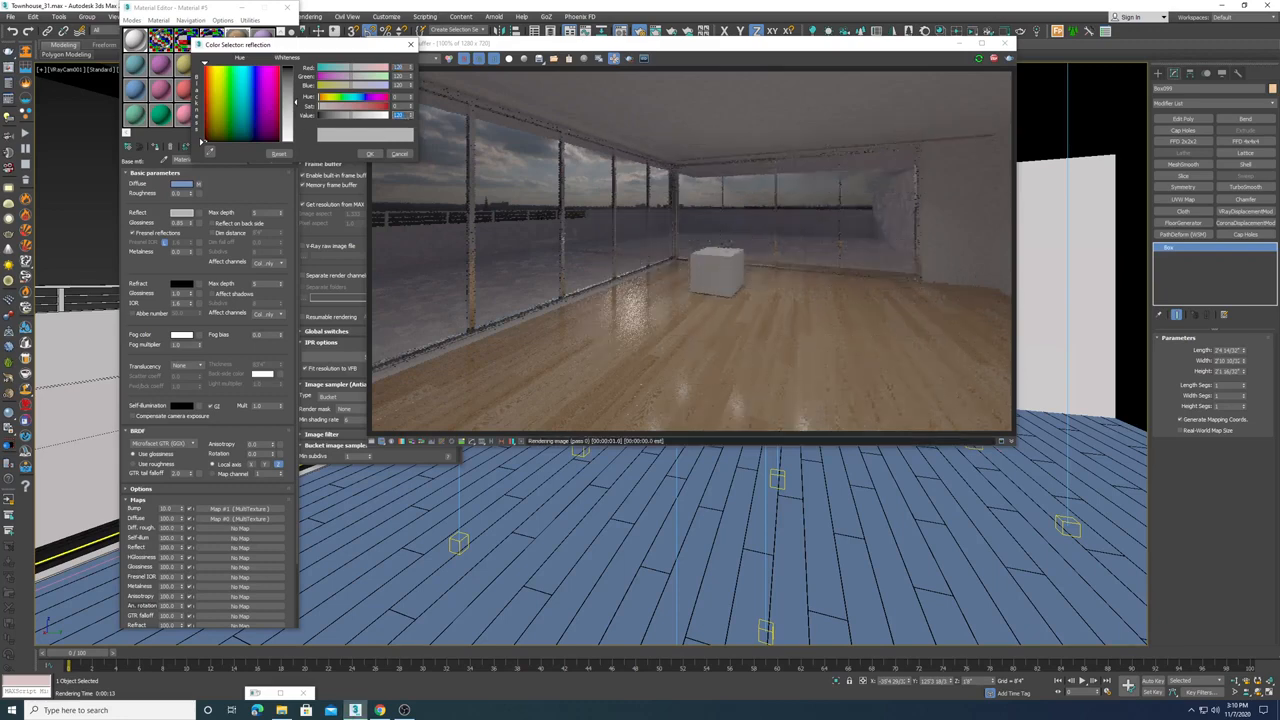
pyautogui.press('Return')
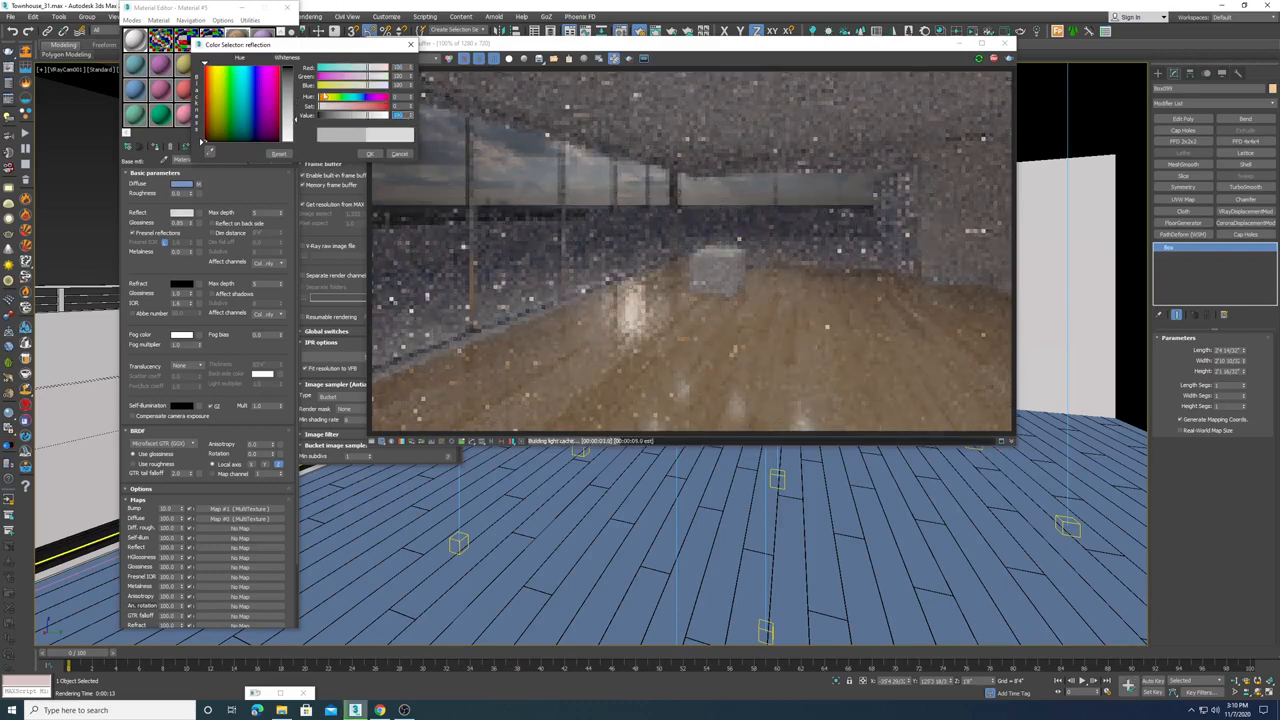
pyautogui.click(374, 154)
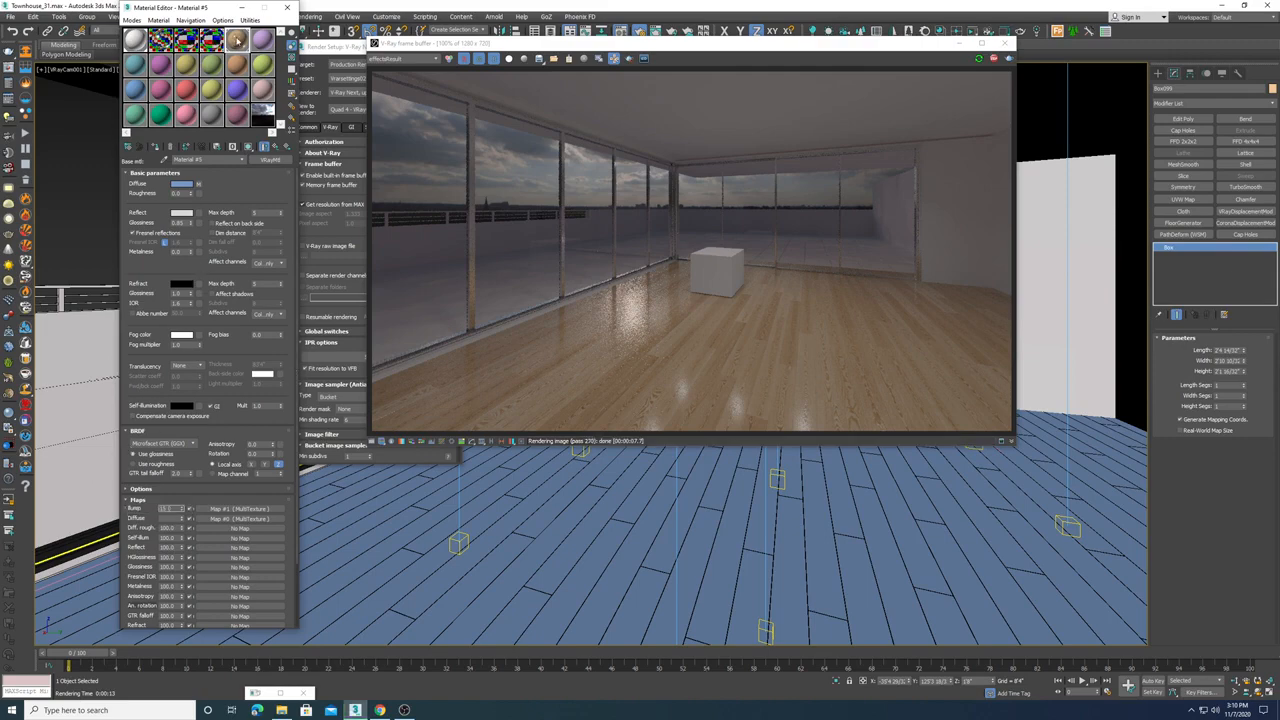
# - Set the wood material's bump amount to 15, check its enlarged preview, and readjust the reflection glossiness
pyautogui.doubleClick(237, 38)
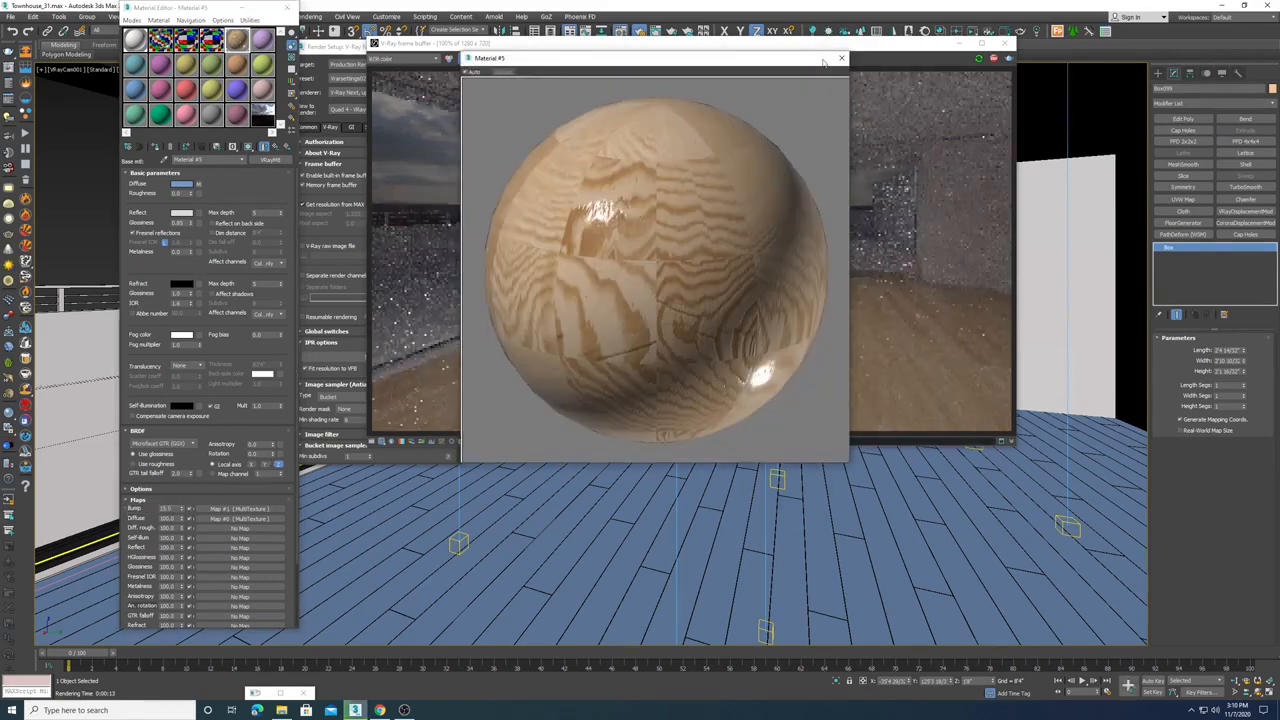
pyautogui.click(842, 59)
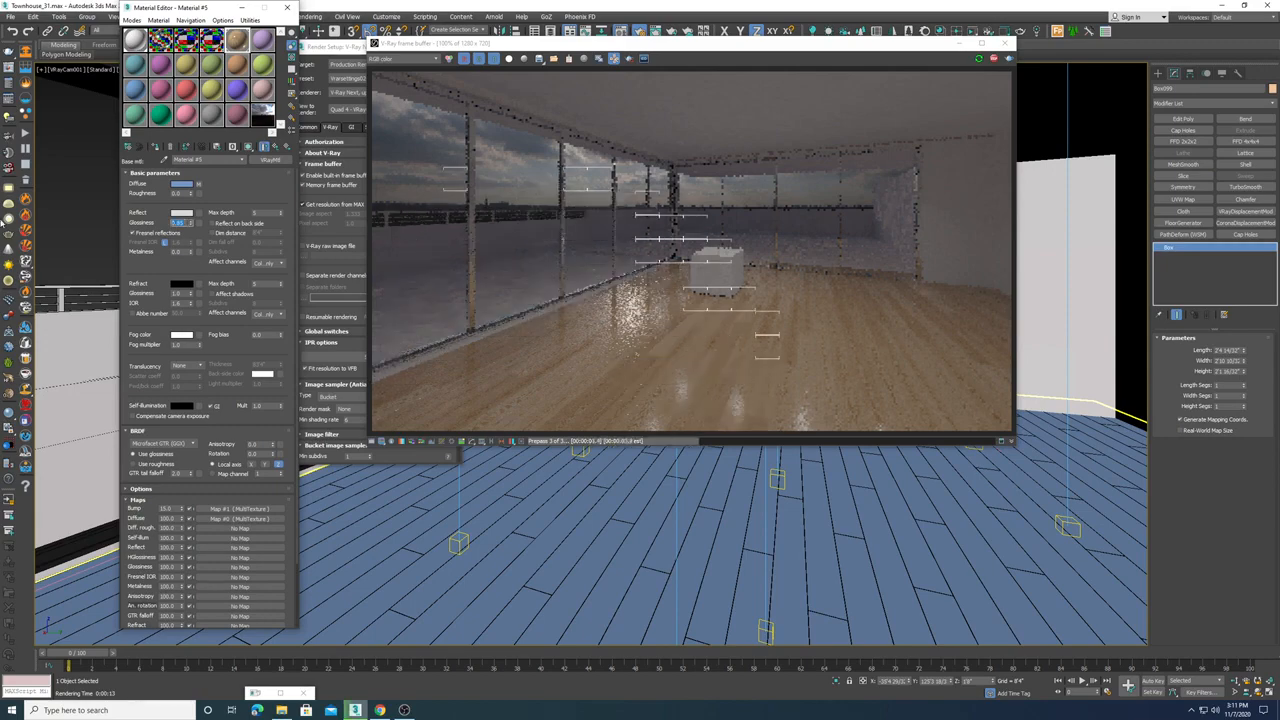
pyautogui.write('0.65')
pyautogui.press('Return')
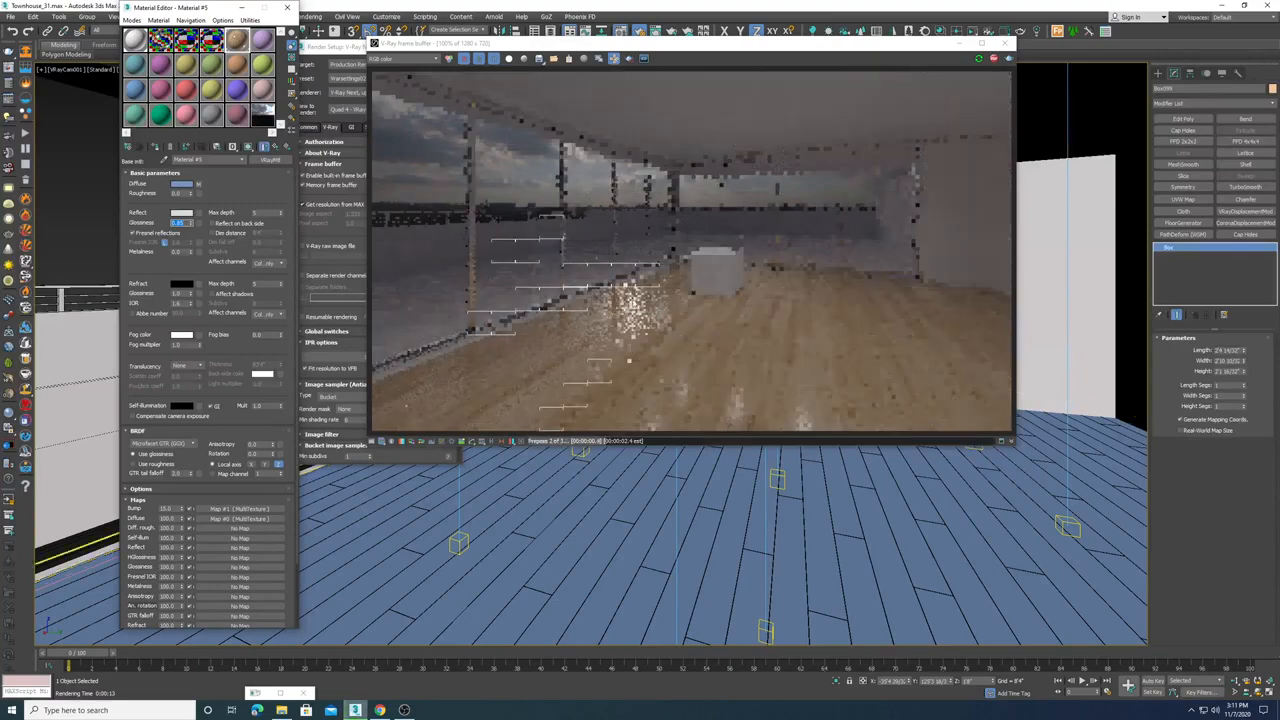
# - Open the wood material's diffuse MultiTexture map, set its overall hue to 2, and enlarge its preview
pyautogui.click(198, 184)
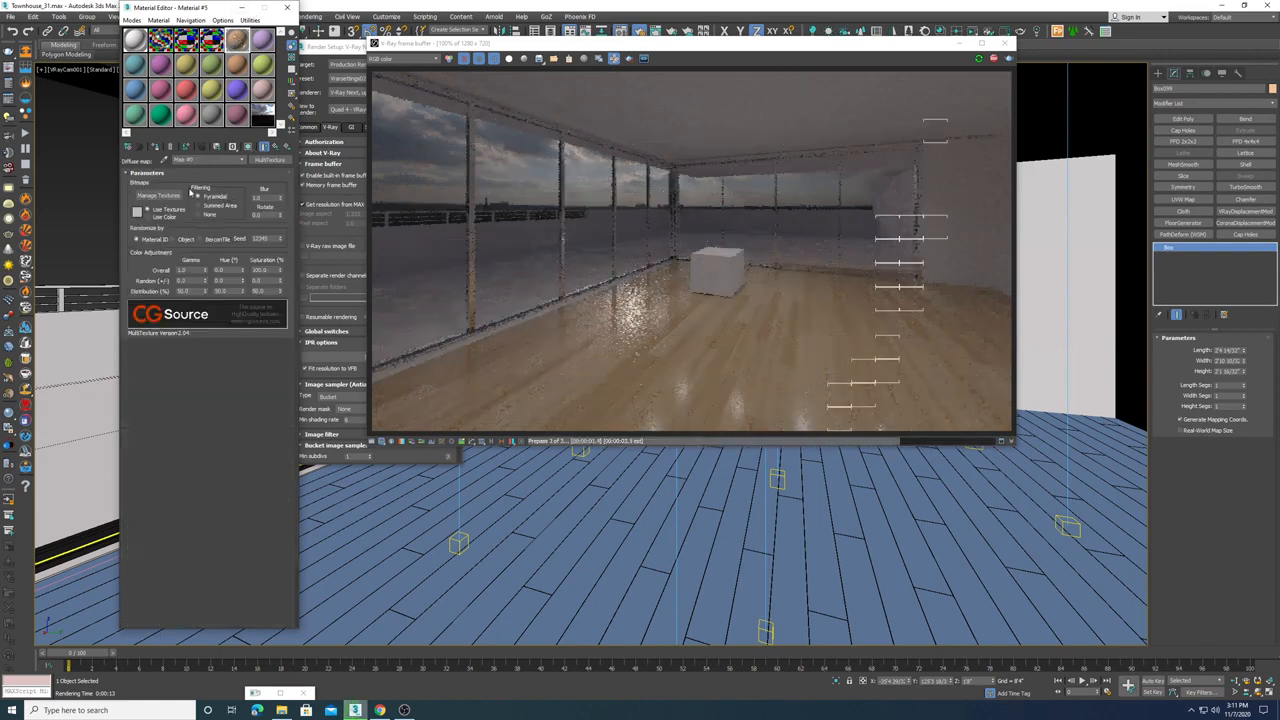
pyautogui.moveTo(214, 12); pyautogui.dragTo(252, 12)
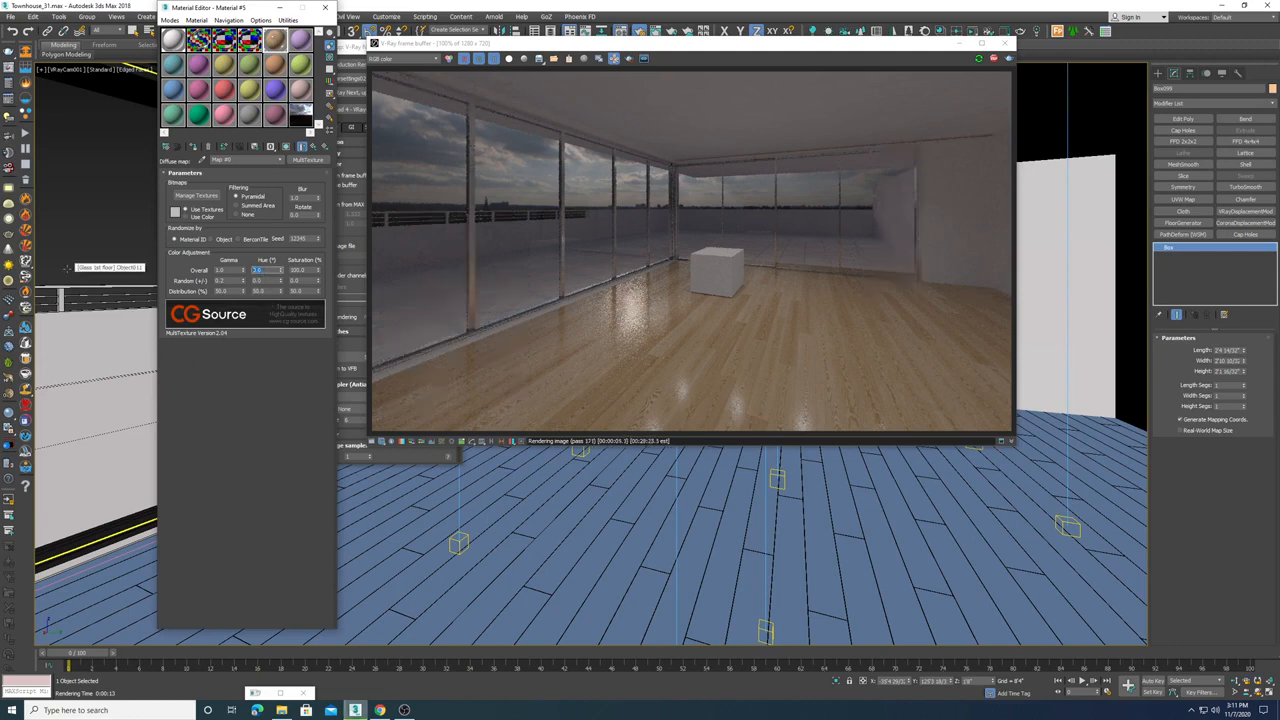
pyautogui.press('Return')
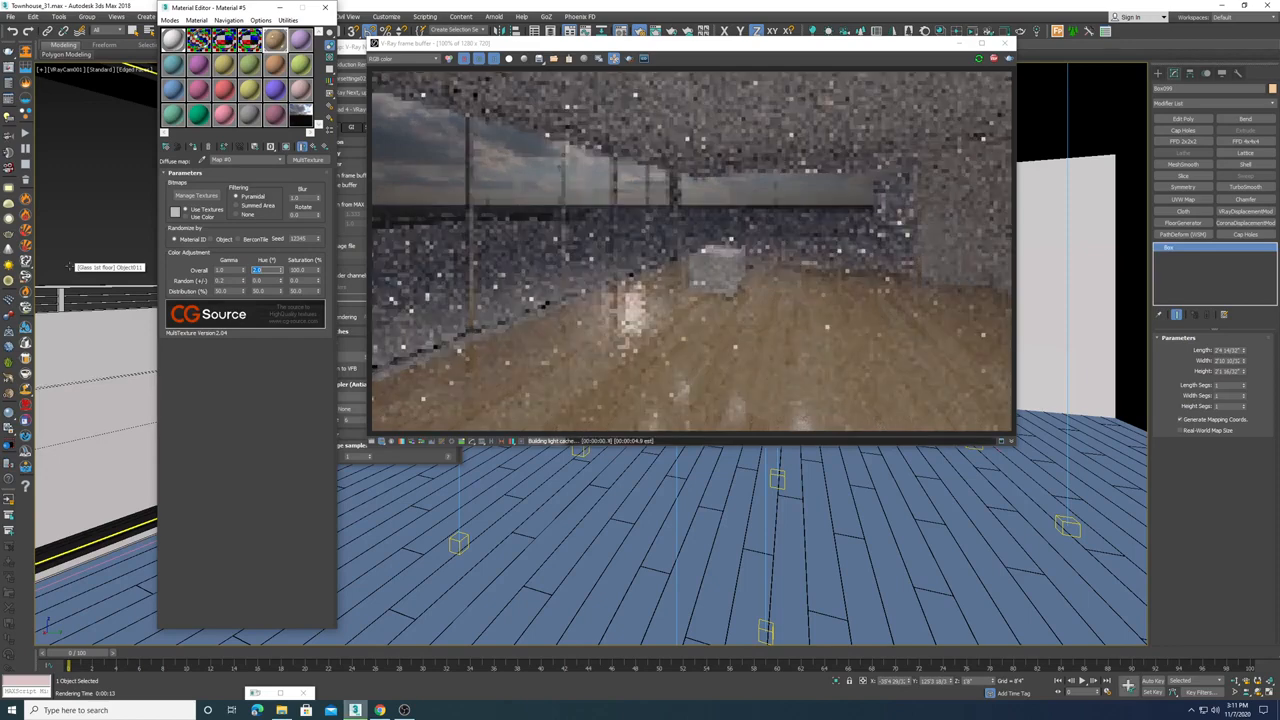
pyautogui.doubleClick(276, 40)
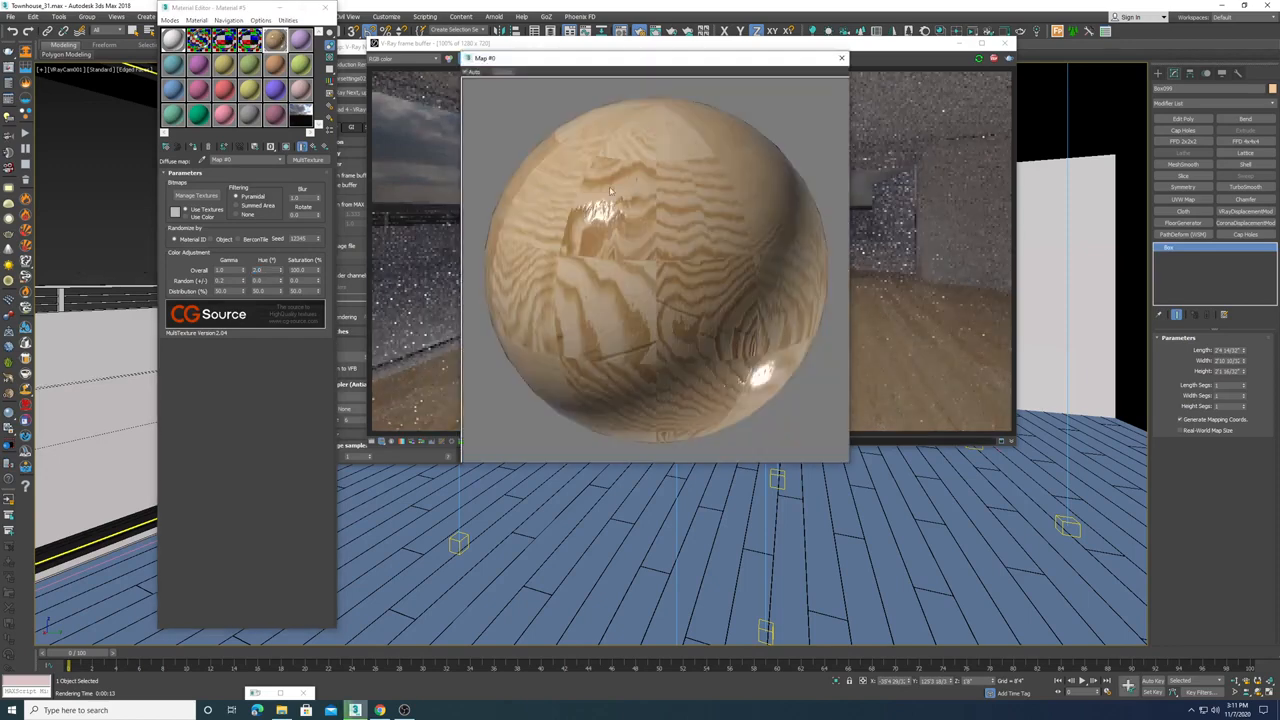
# - Try progressively larger overall hue shifts on the MultiTexture map, including 100 and 200
pyautogui.moveTo(269, 269); pyautogui.dragTo(131, 262)
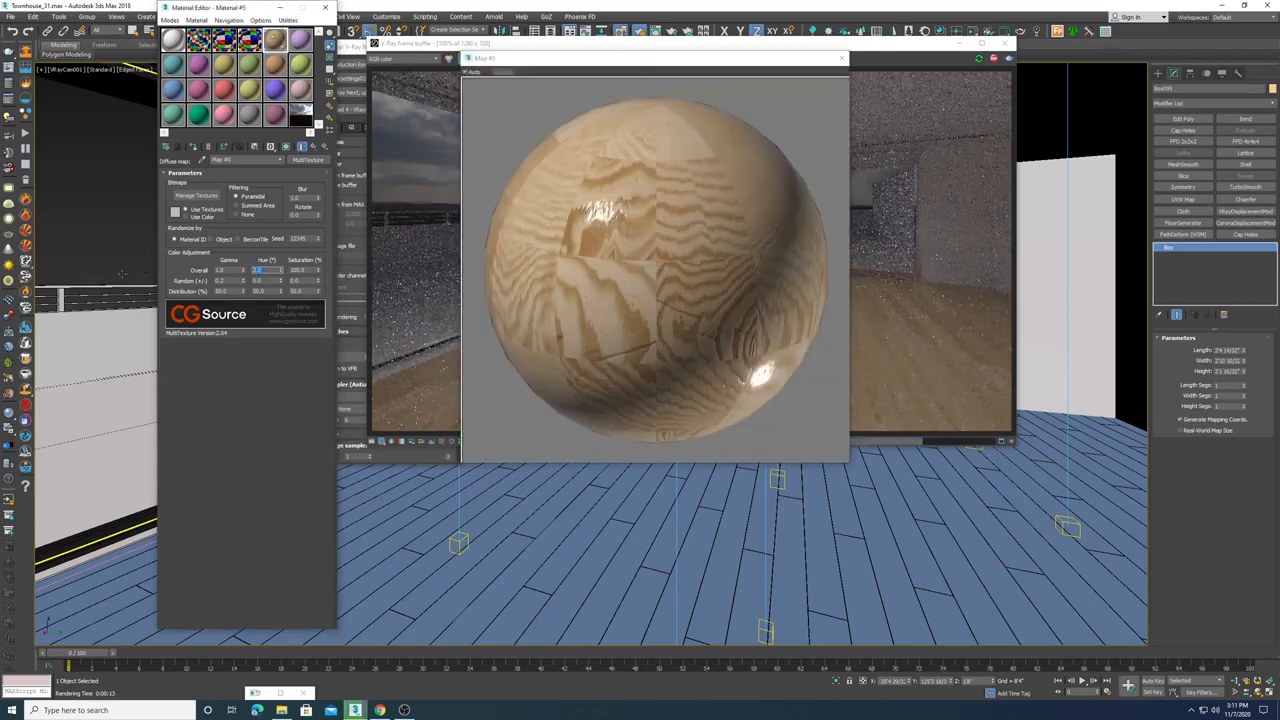
pyautogui.write('10')
pyautogui.press('Return')
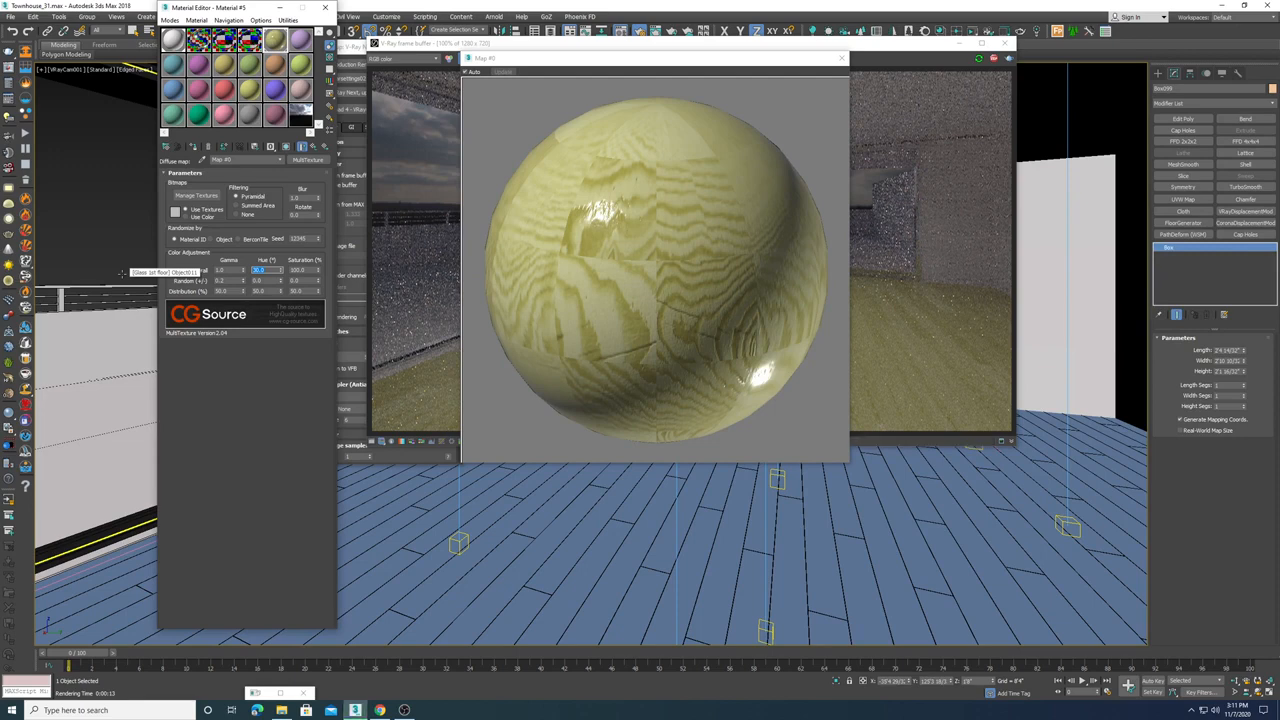
pyautogui.write('60')
pyautogui.press('Return')
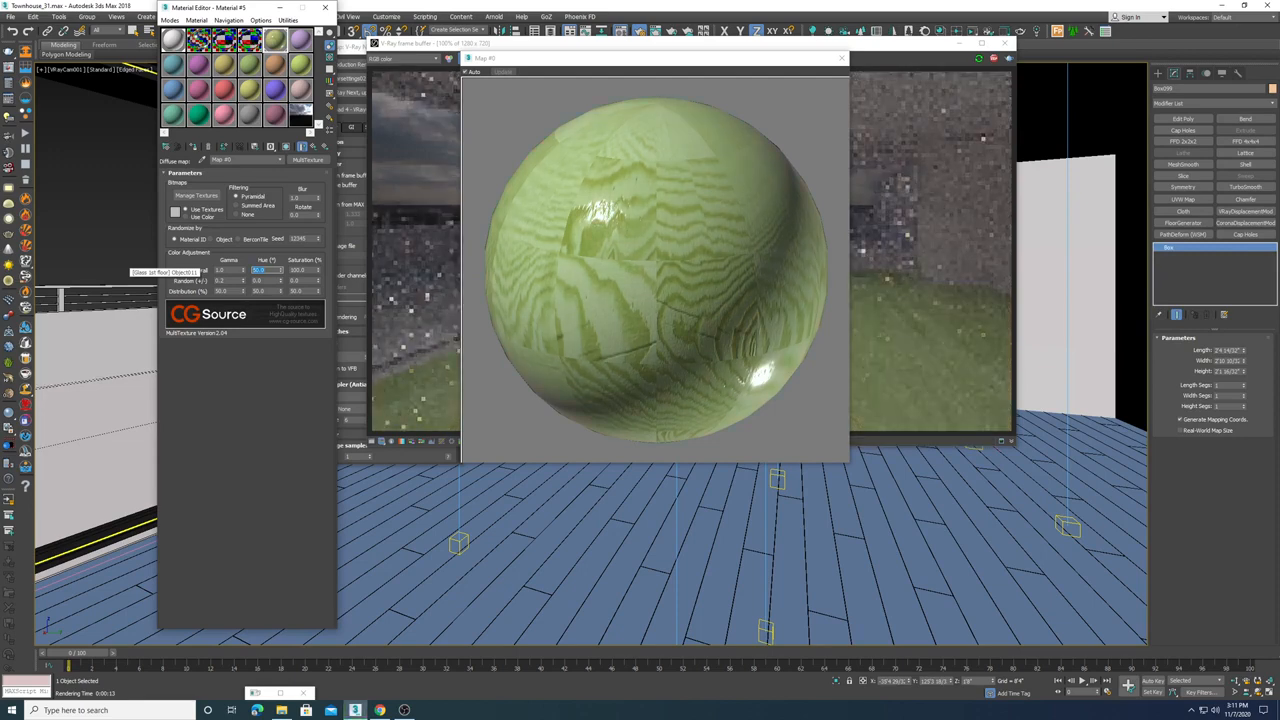
pyautogui.write('100')
pyautogui.press('Return')
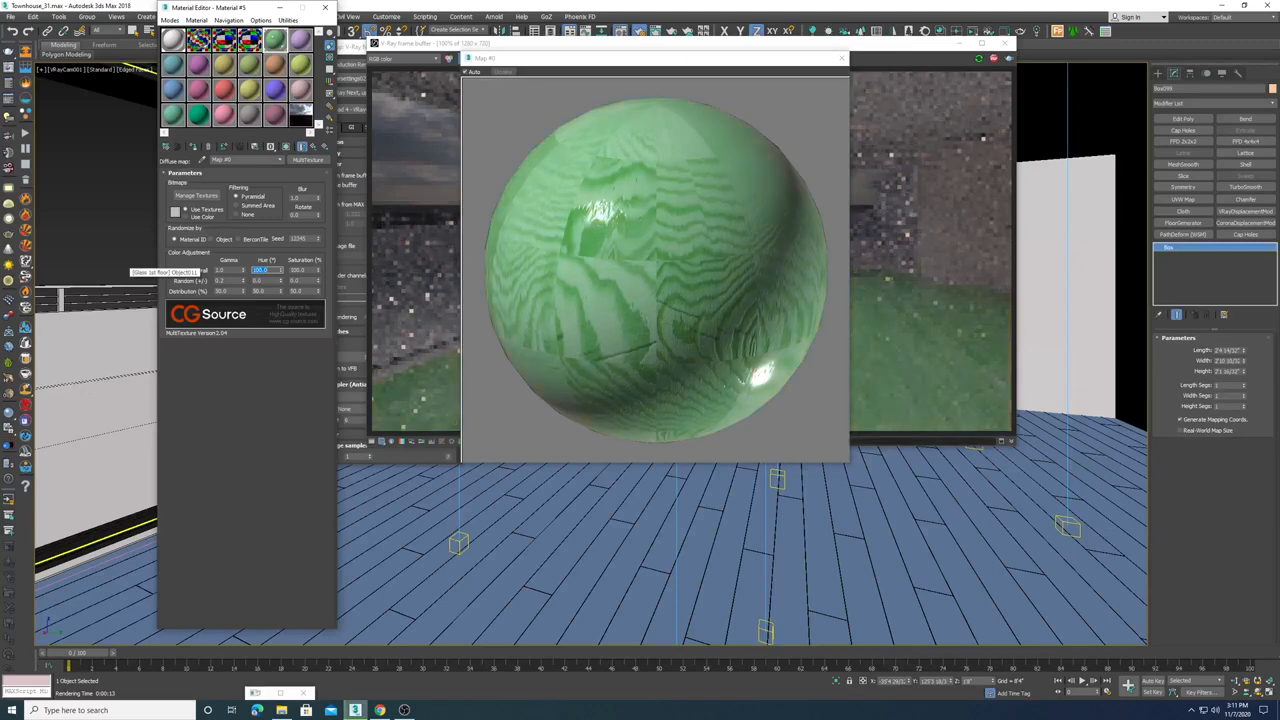
pyautogui.write('2')
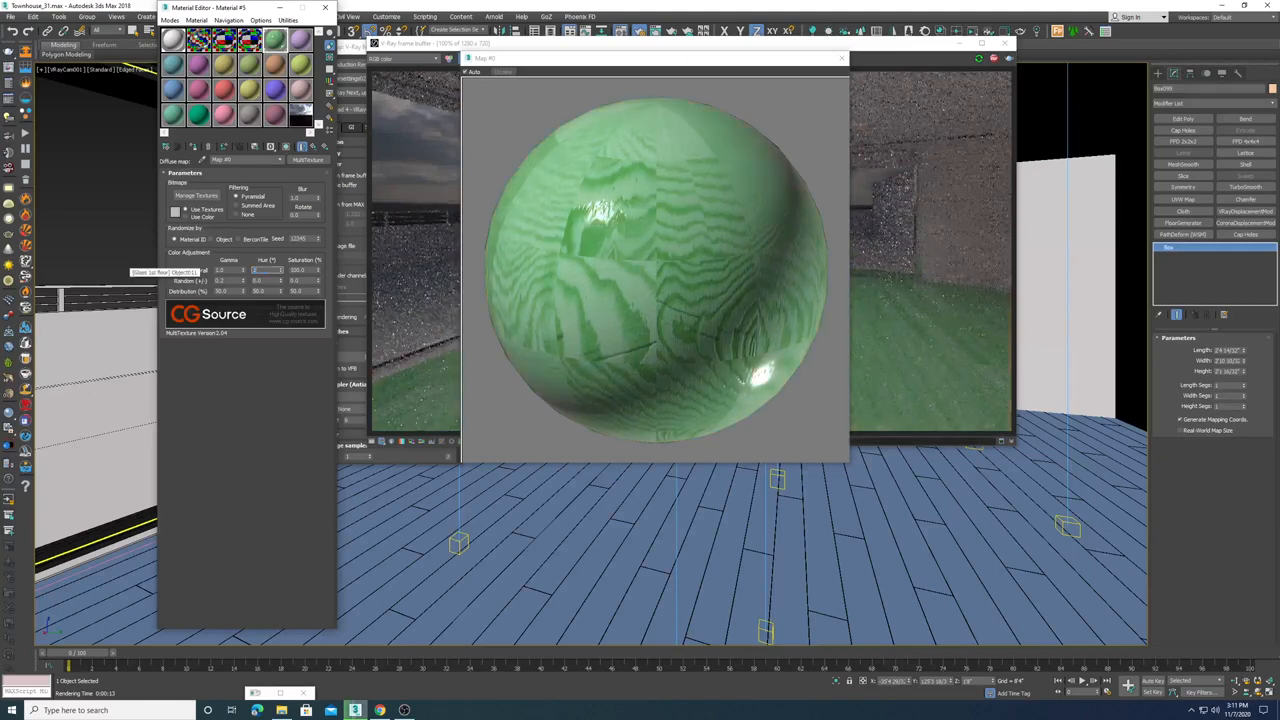
pyautogui.write('00')
pyautogui.press('Return')
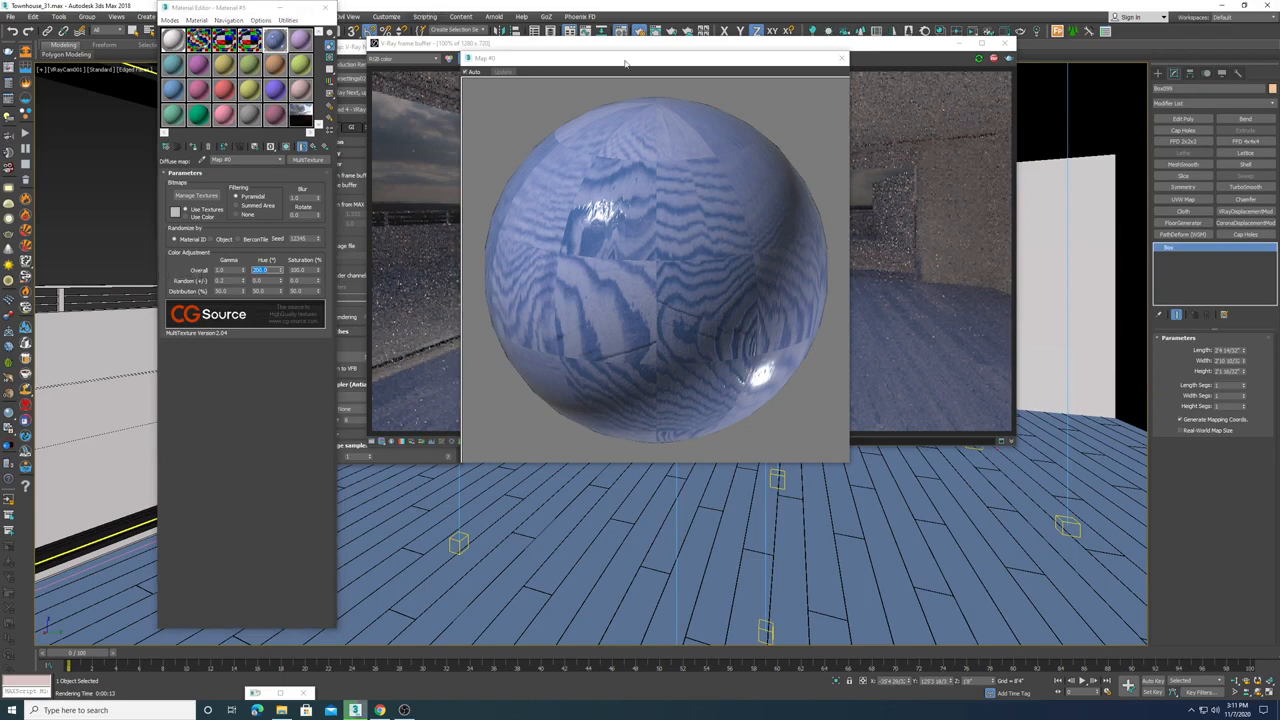
# - Try further overall hue shifts up to 300 on the MultiTexture map and reset the hue to 0
pyautogui.moveTo(625, 62); pyautogui.dragTo(948, 85)
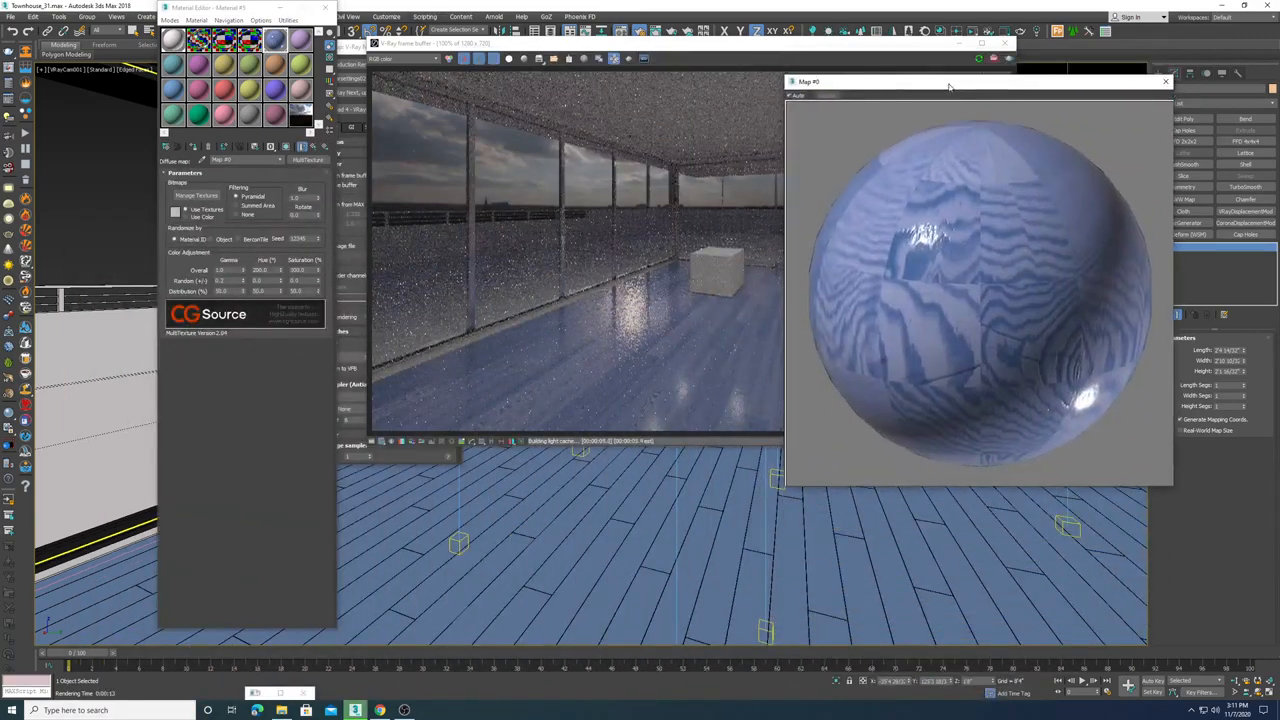
pyautogui.moveTo(273, 271); pyautogui.dragTo(39, 259)
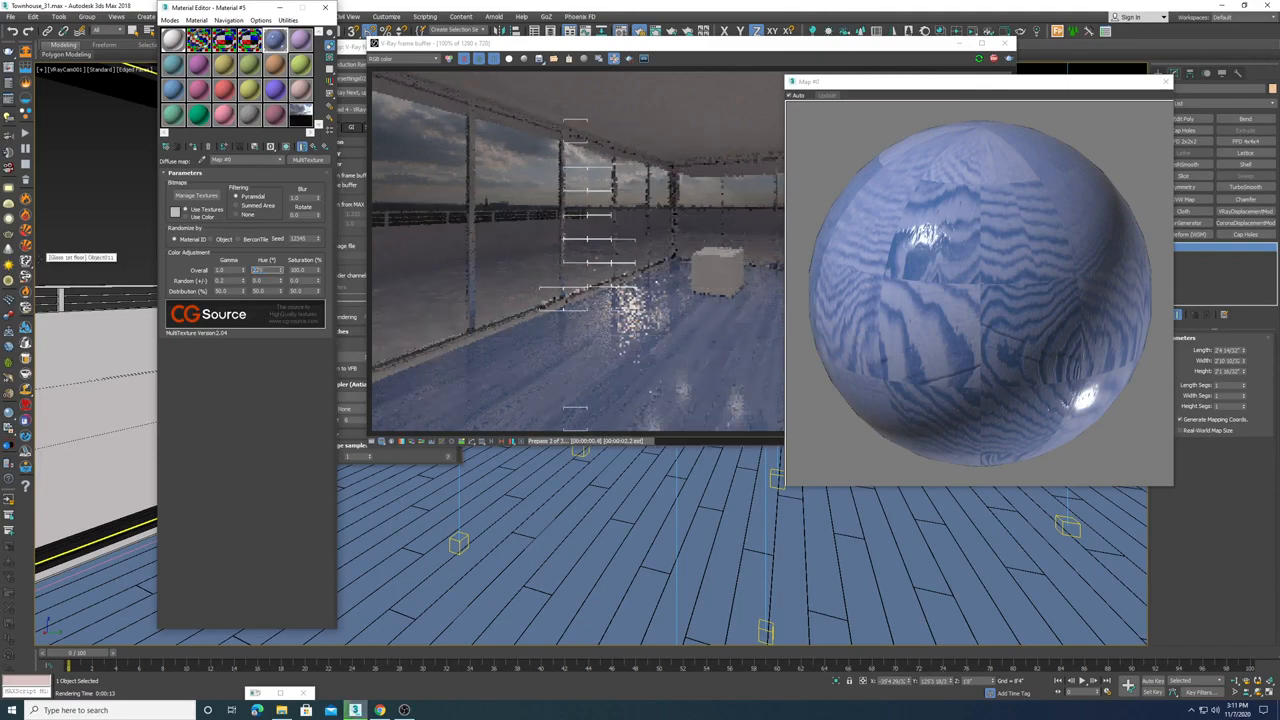
pyautogui.write('225')
pyautogui.press('Return')
pyautogui.write('230')
pyautogui.press('Return')
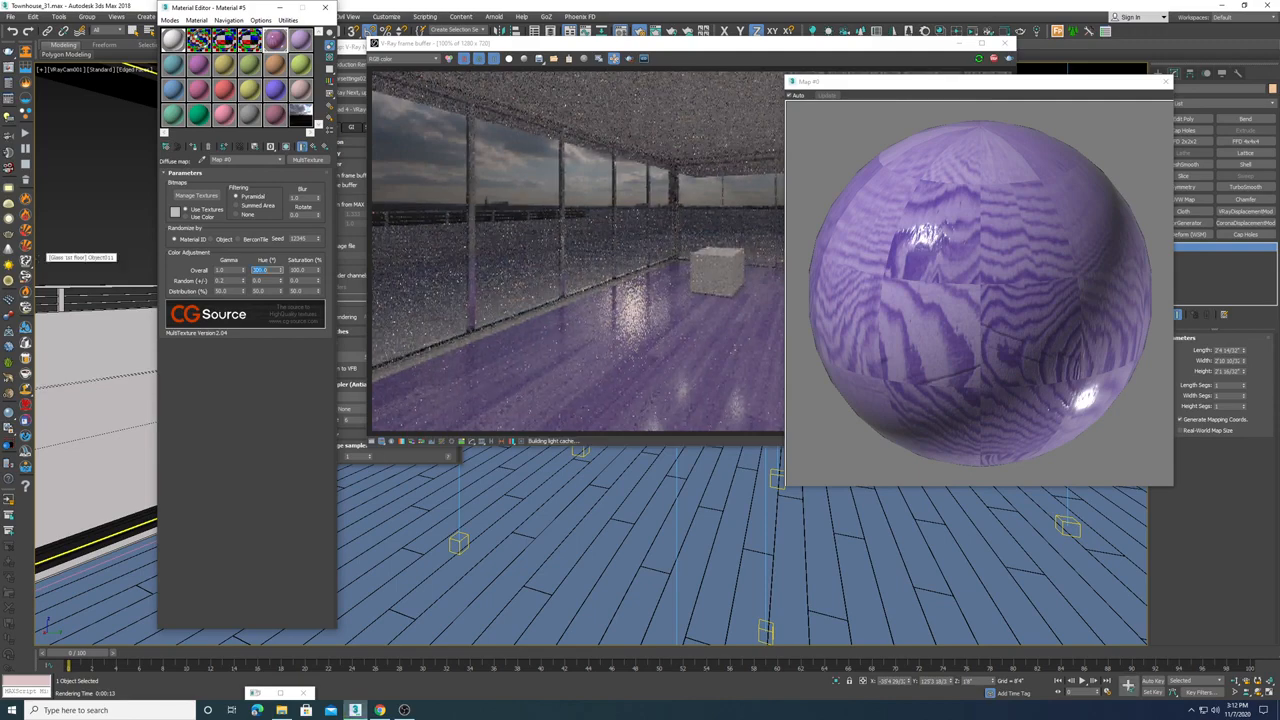
pyautogui.write('300')
pyautogui.press('Return')
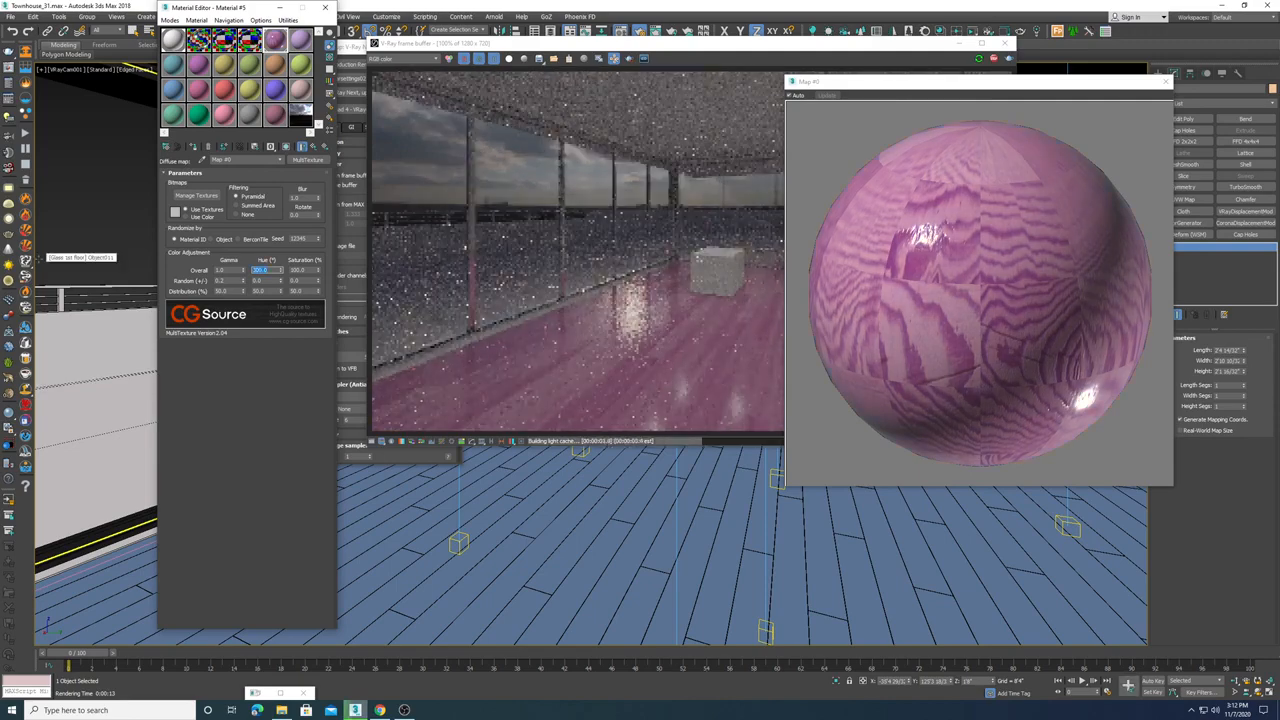
pyautogui.write('0')
pyautogui.press('Return')
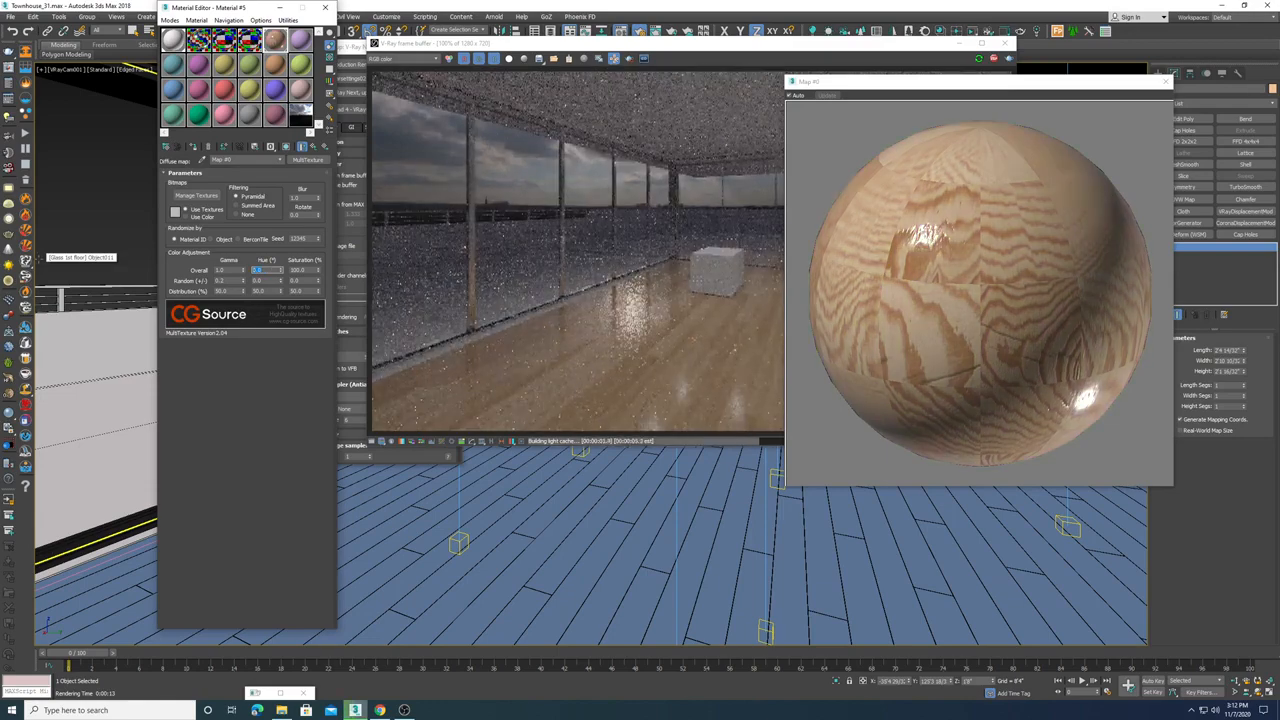
# - Set the MultiTexture map's random gamma variation to 0.3 and close the enlarged preview
pyautogui.moveTo(229, 281); pyautogui.dragTo(51, 252)
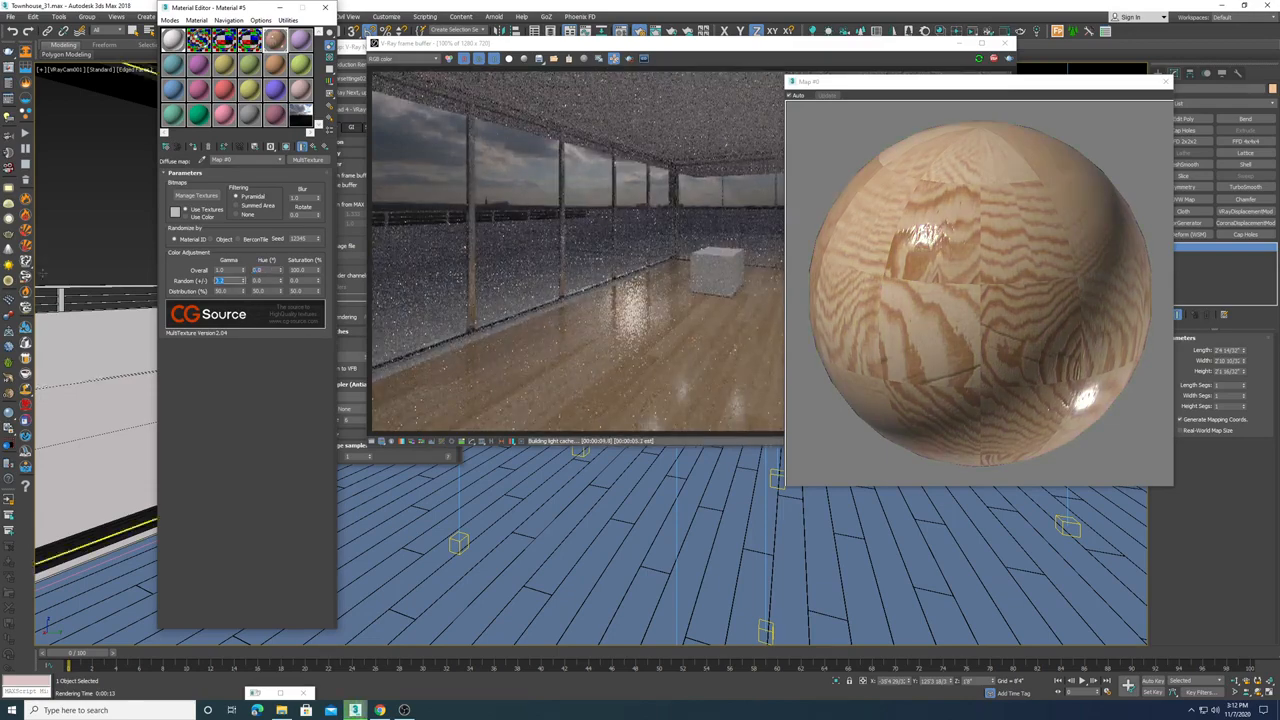
pyautogui.write('0')
pyautogui.press('Return')
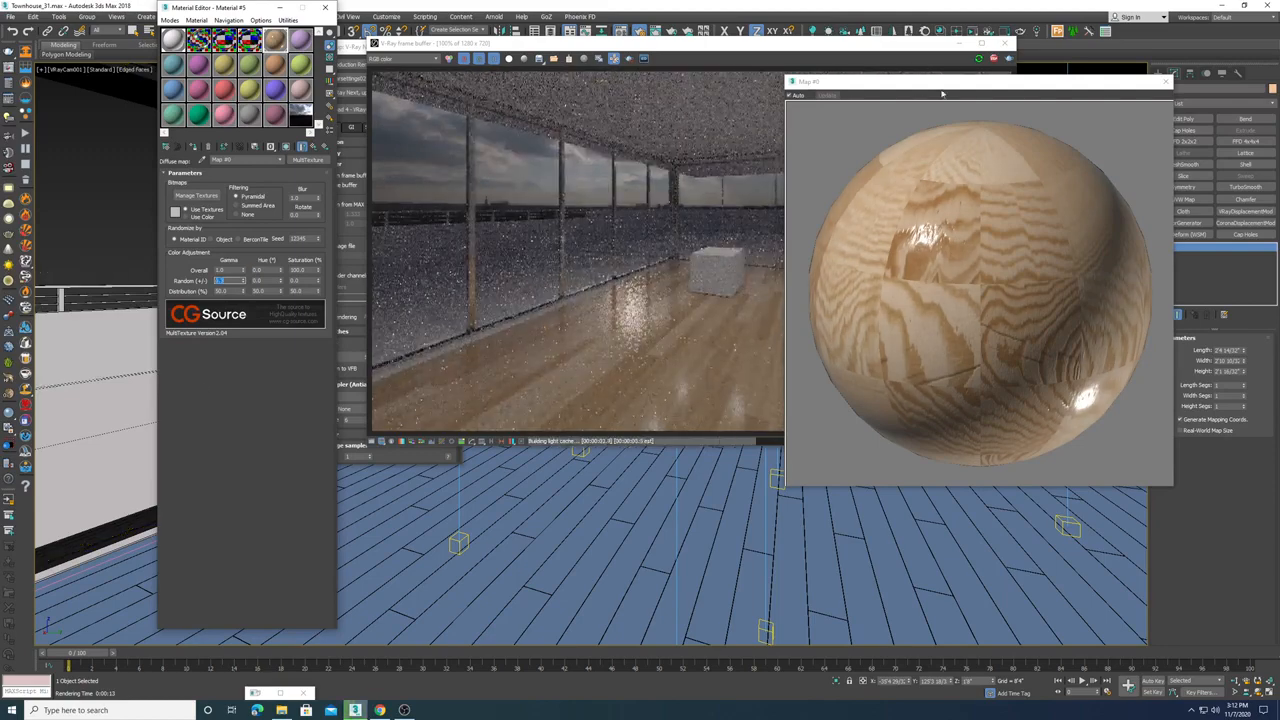
pyautogui.moveTo(960, 85); pyautogui.dragTo(395, 540)
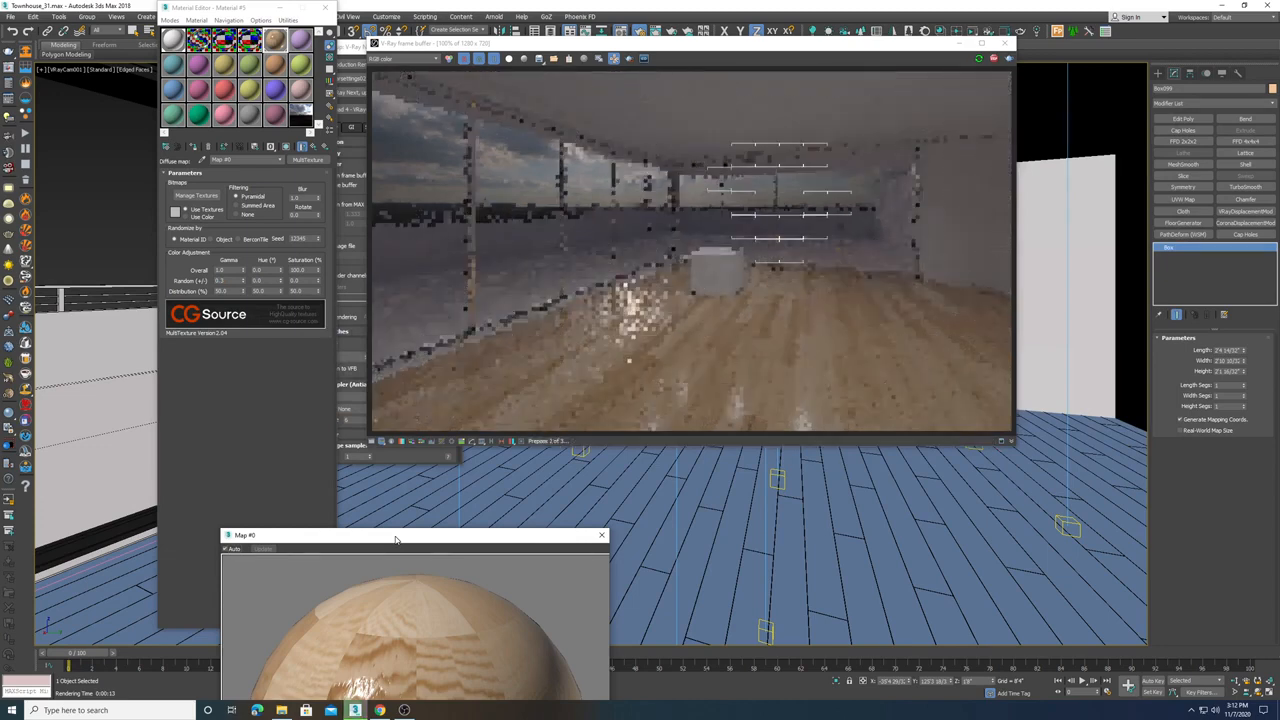
pyautogui.moveTo(395, 540); pyautogui.dragTo(669, 342)
pyautogui.click(875, 338)
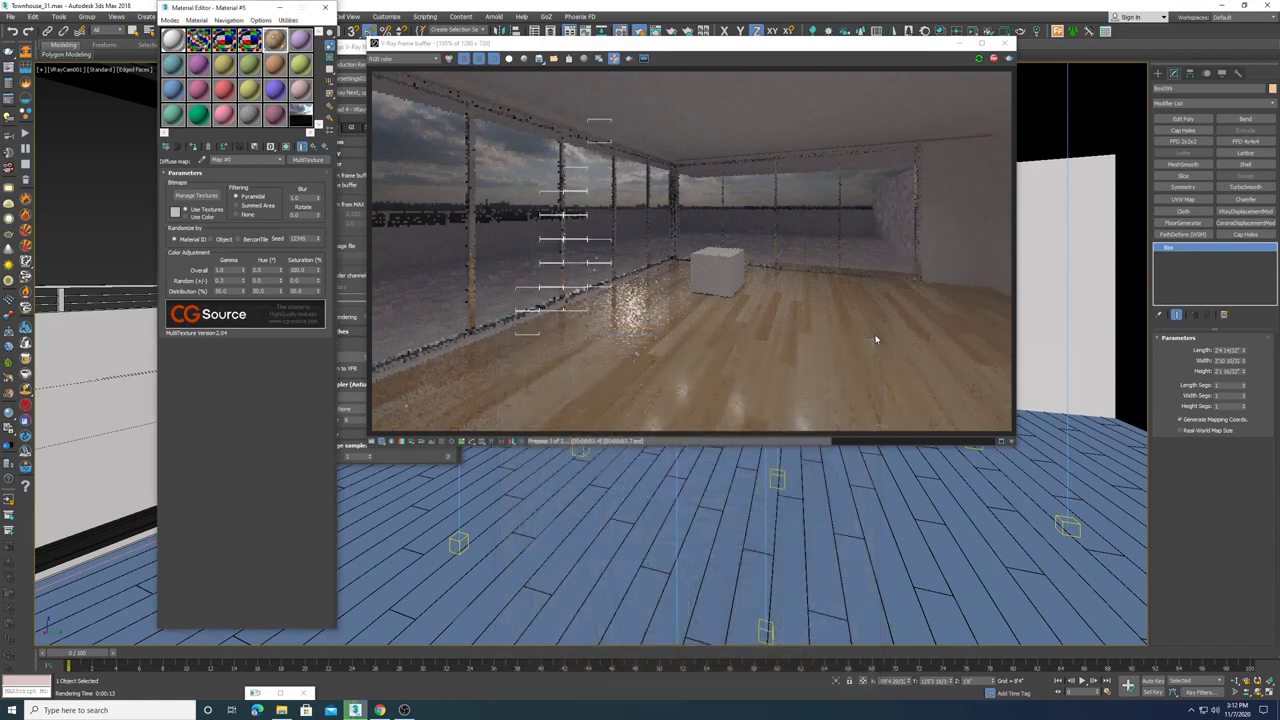
# - Select a ceiling VRayIES light in the camera view and set its intensity value to 12000
pyautogui.moveTo(893, 44); pyautogui.dragTo(643, 78)
pyautogui.click(778, 92)
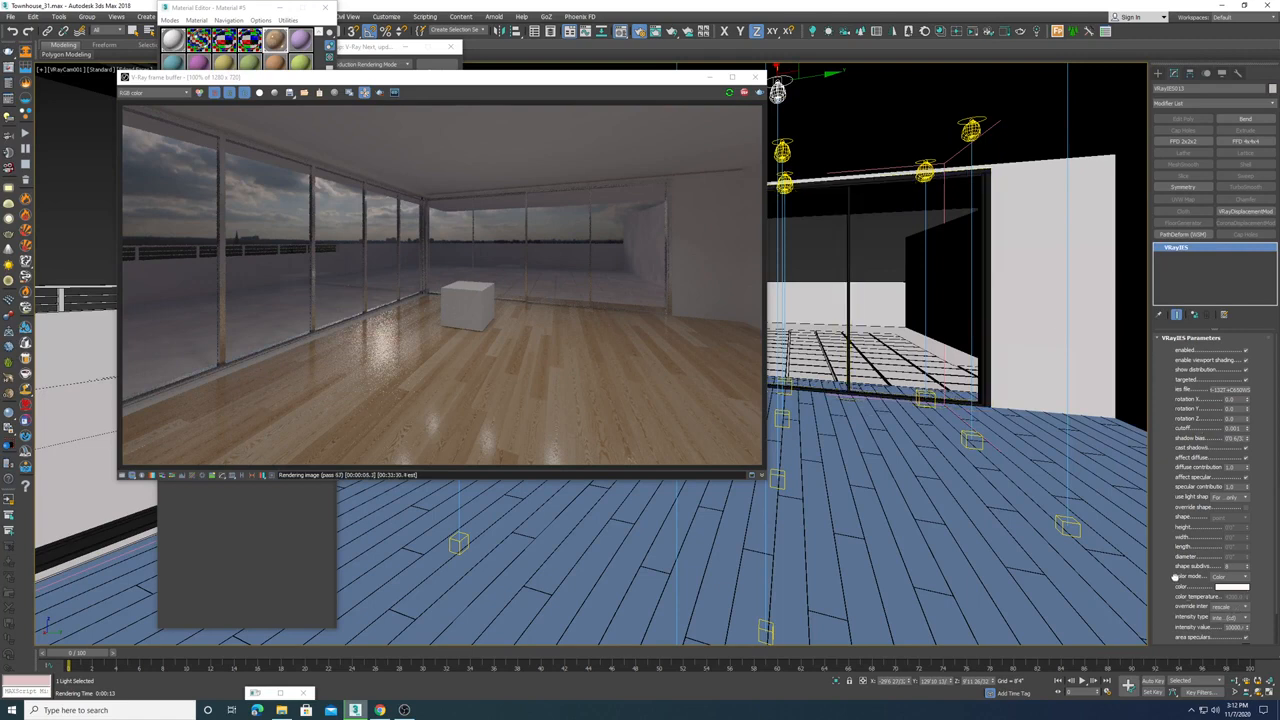
pyautogui.scroll(-2, 1175, 578)
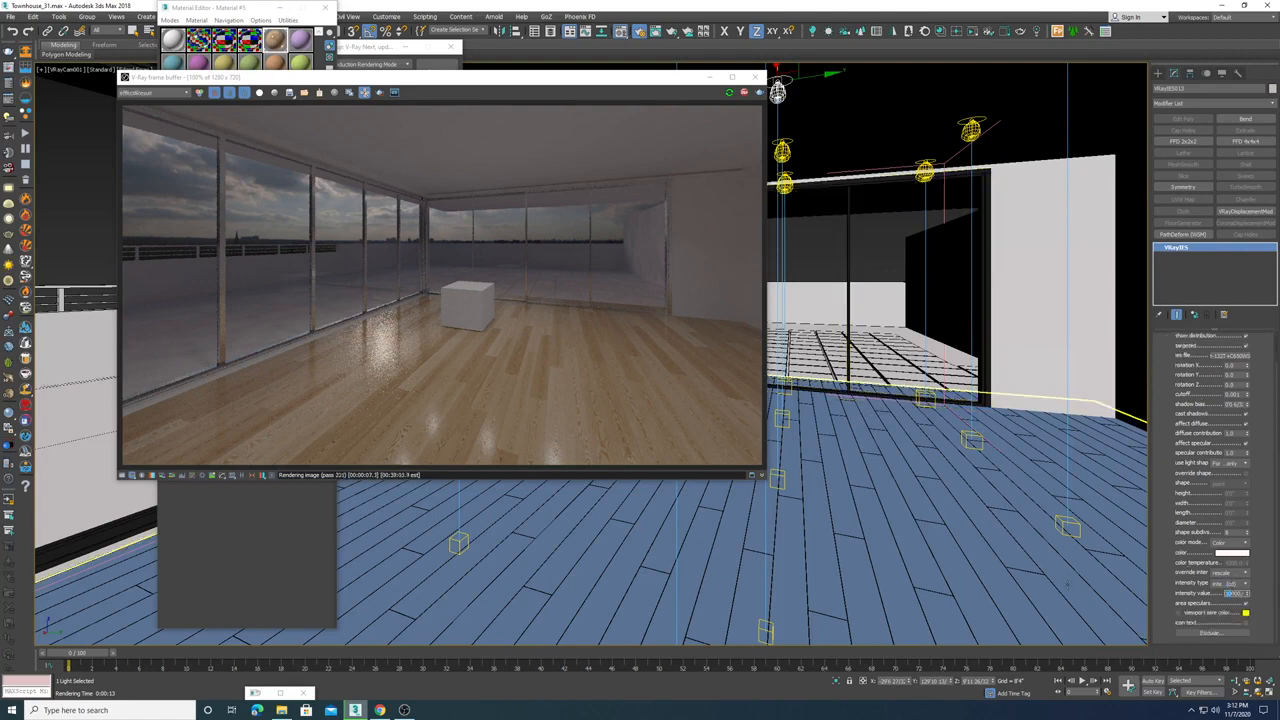
pyautogui.press('Return')
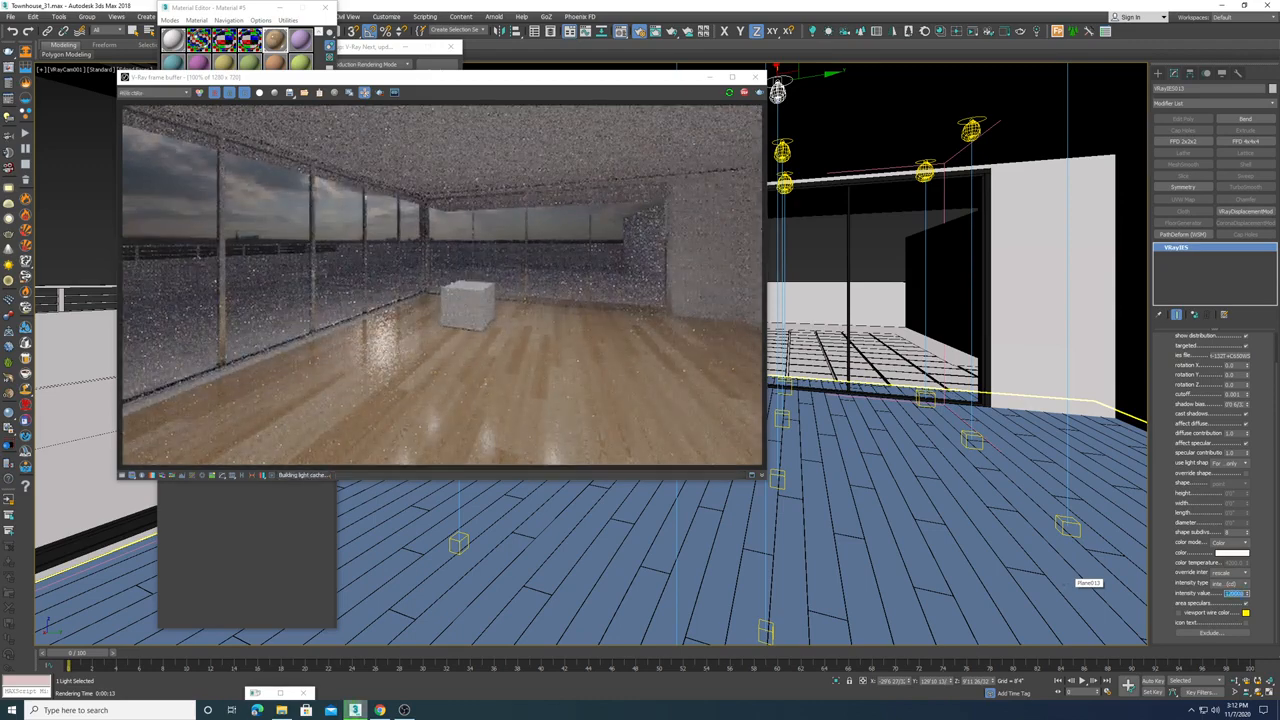
pyautogui.write('12')
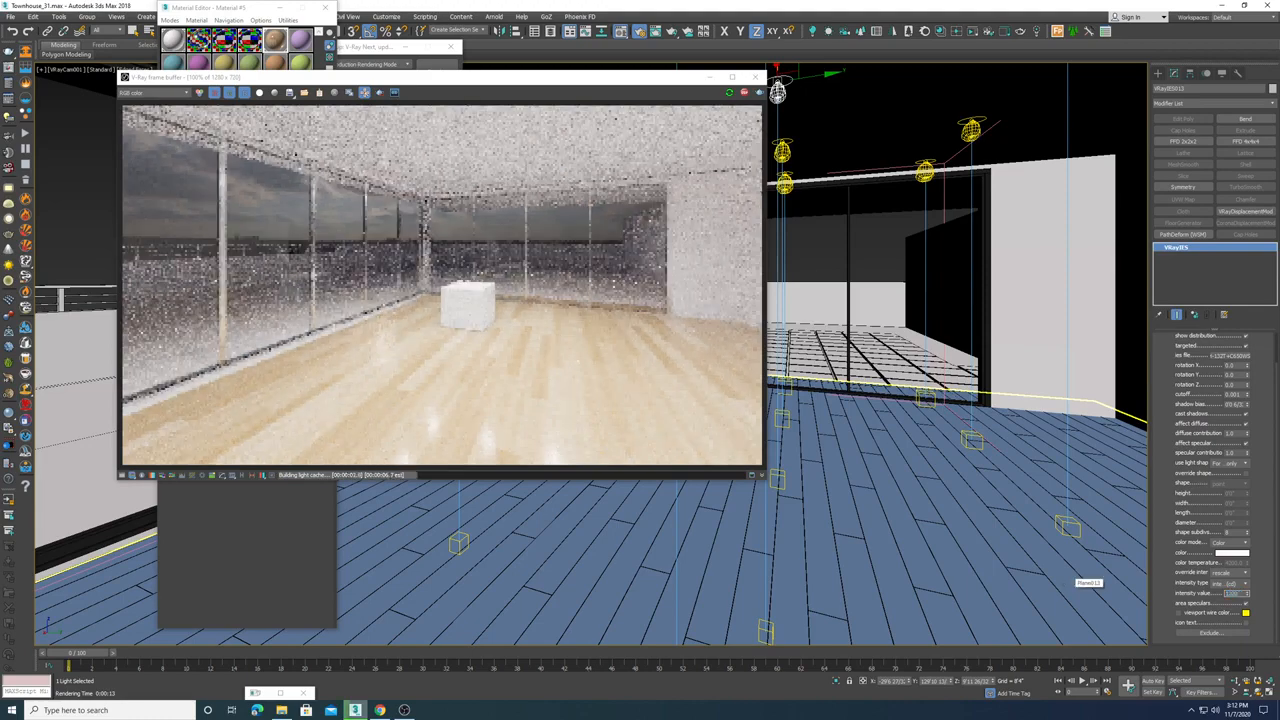
pyautogui.press('Return')
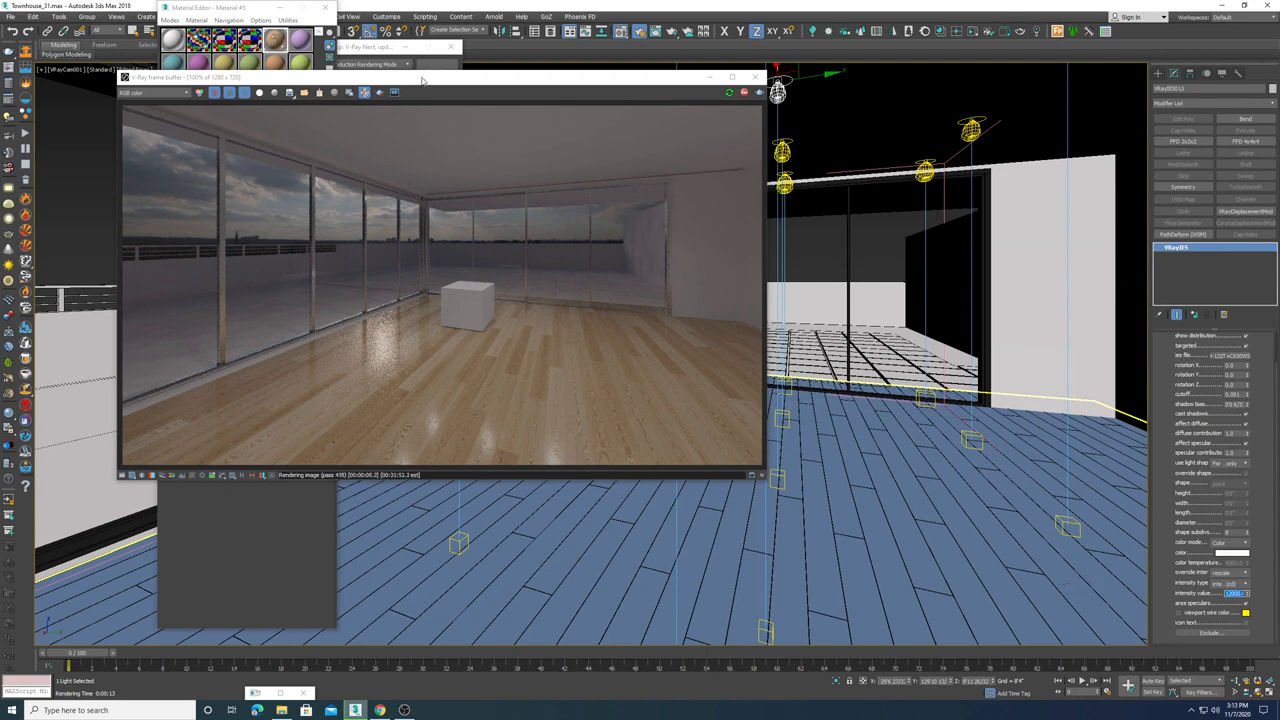
# - Inspect the floor planks and light reflections up close in the interactive render, then restore the full room view
pyautogui.moveTo(422, 80); pyautogui.dragTo(584, 32)
pyautogui.scroll(2, 630, 325)
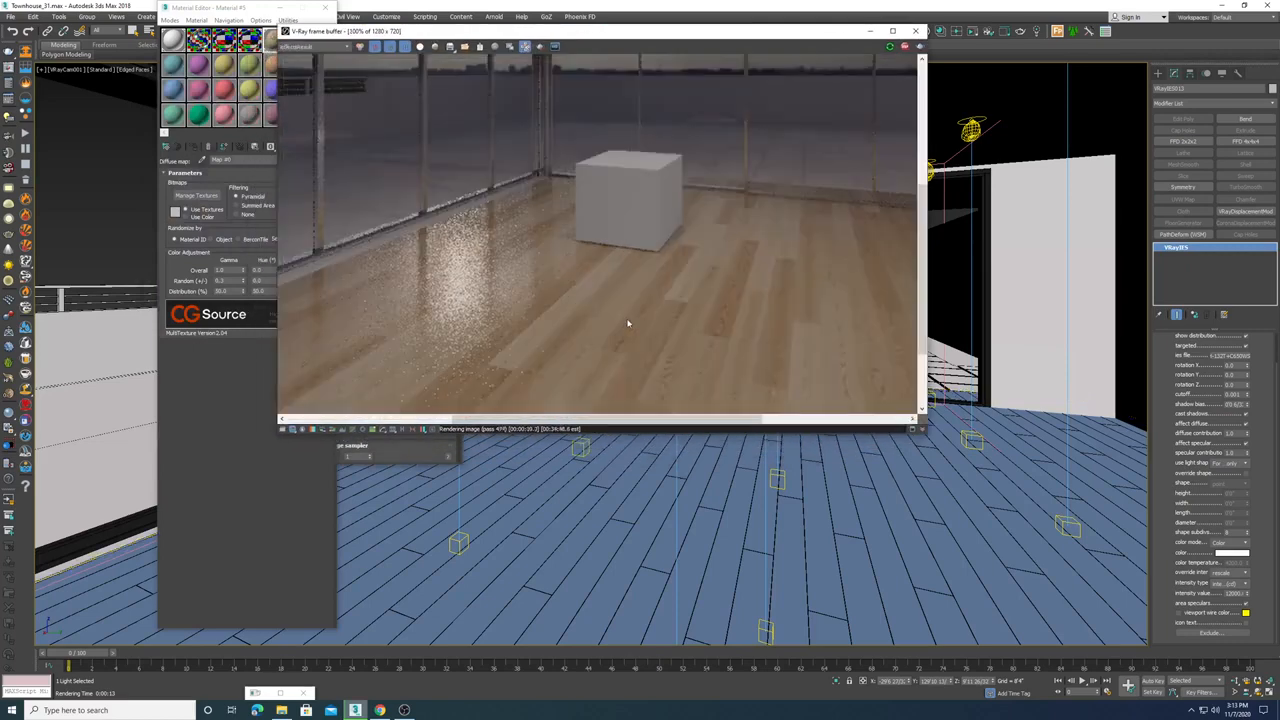
pyautogui.scroll(-2, 754, 291)
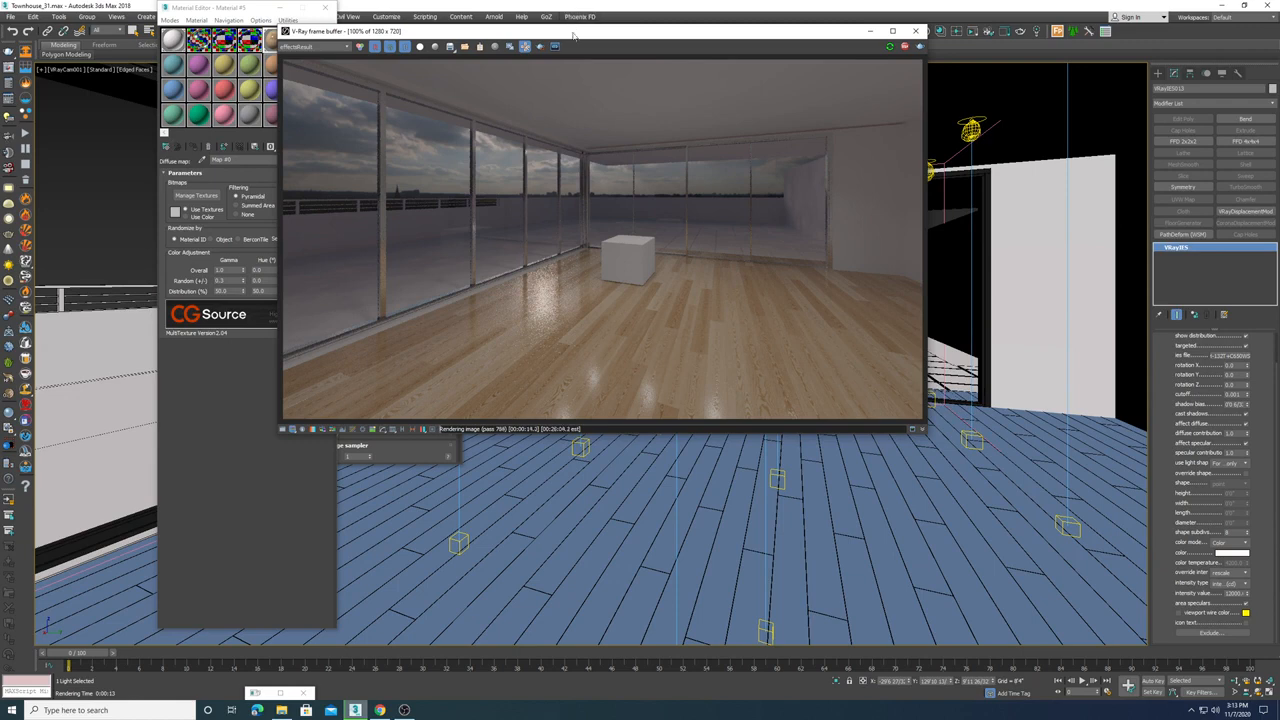
pyautogui.moveTo(573, 36); pyautogui.dragTo(725, 13)
# - Review the wood material's base parameters and reopen its diffuse MultiTexture map alongside the render
pyautogui.click(320, 162)
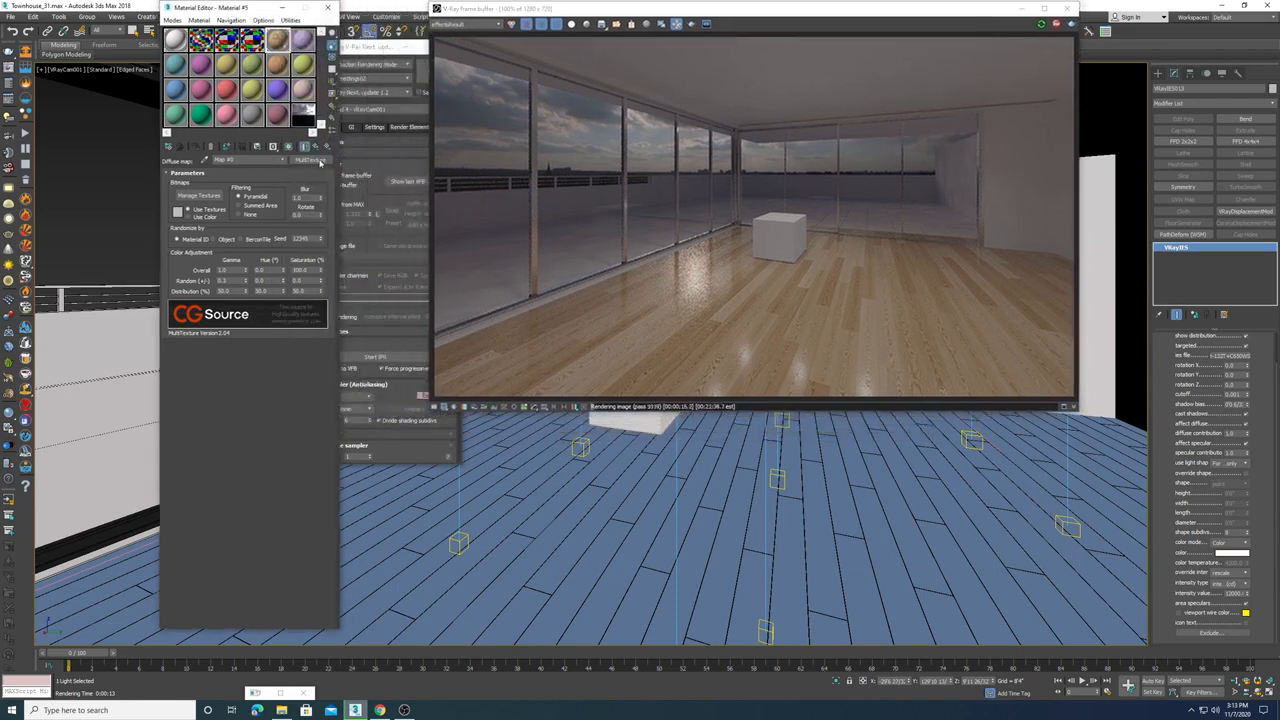
pyautogui.click(316, 147)
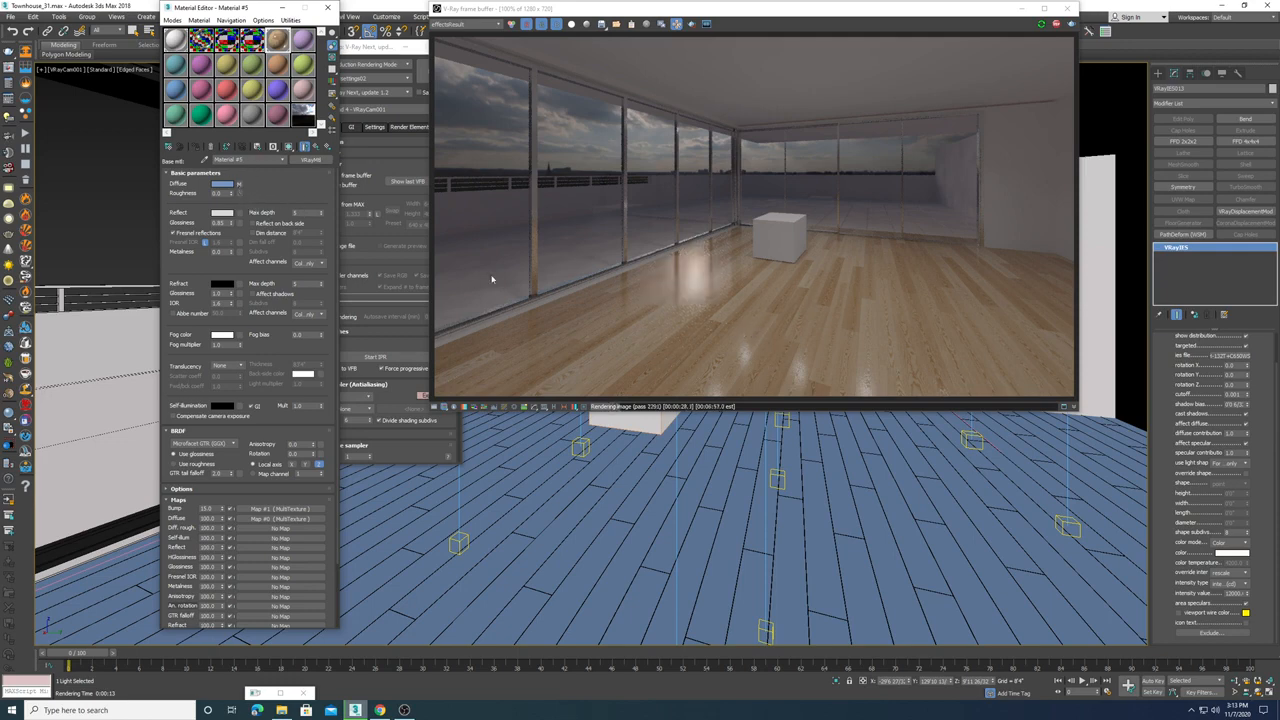
pyautogui.click(240, 185)
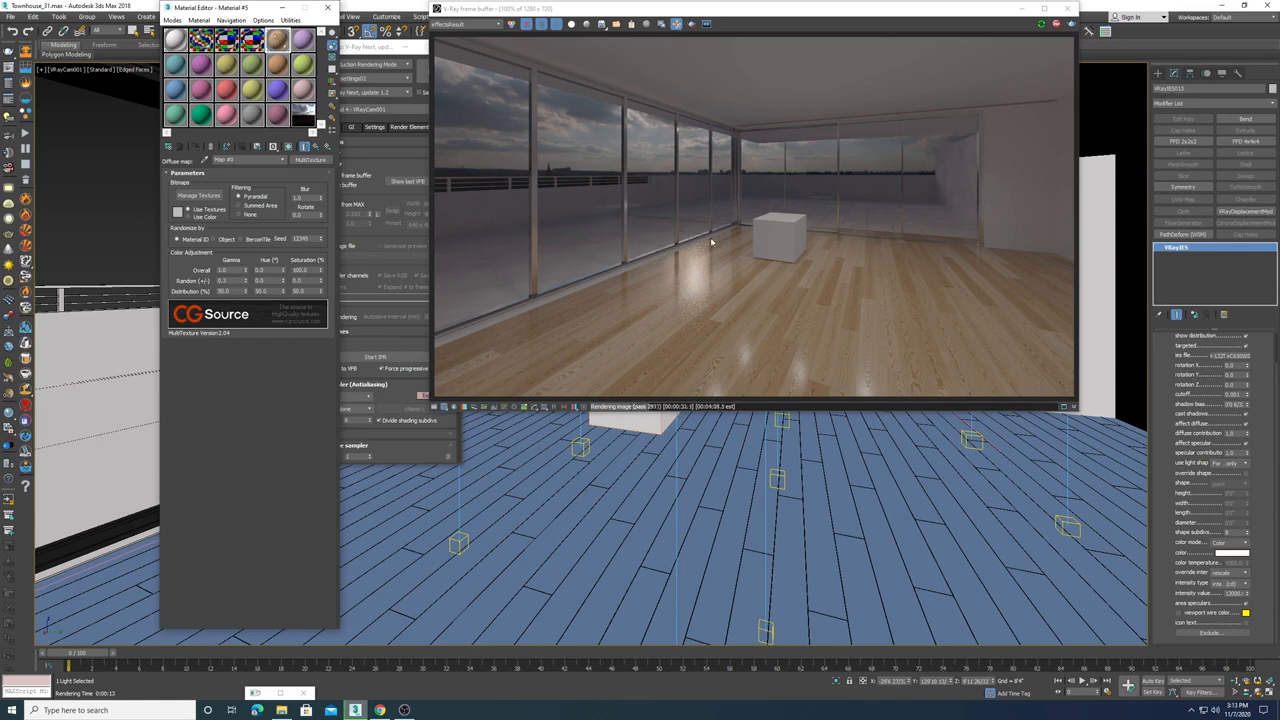
pyautogui.moveTo(720, 14); pyautogui.dragTo(698, 62)
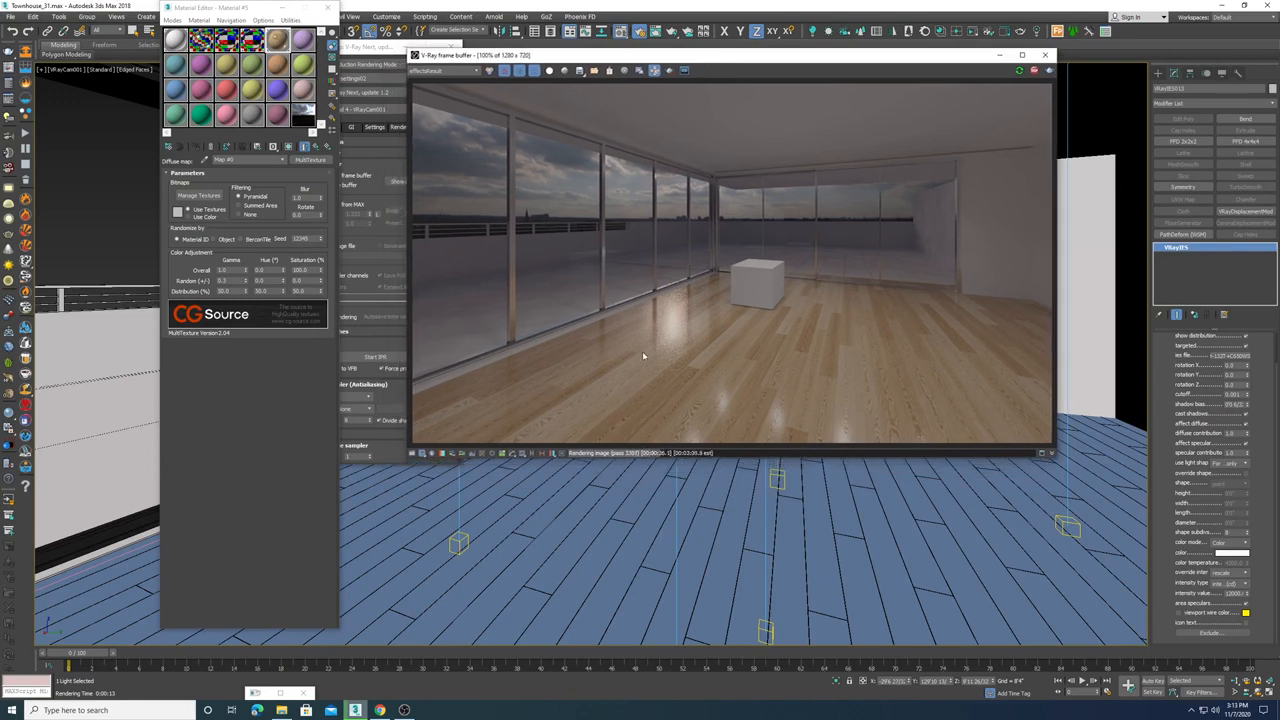
# - Open an enlarged preview of the wood material, place it beside the render, and stop the interactive rendering
pyautogui.click(270, 47)
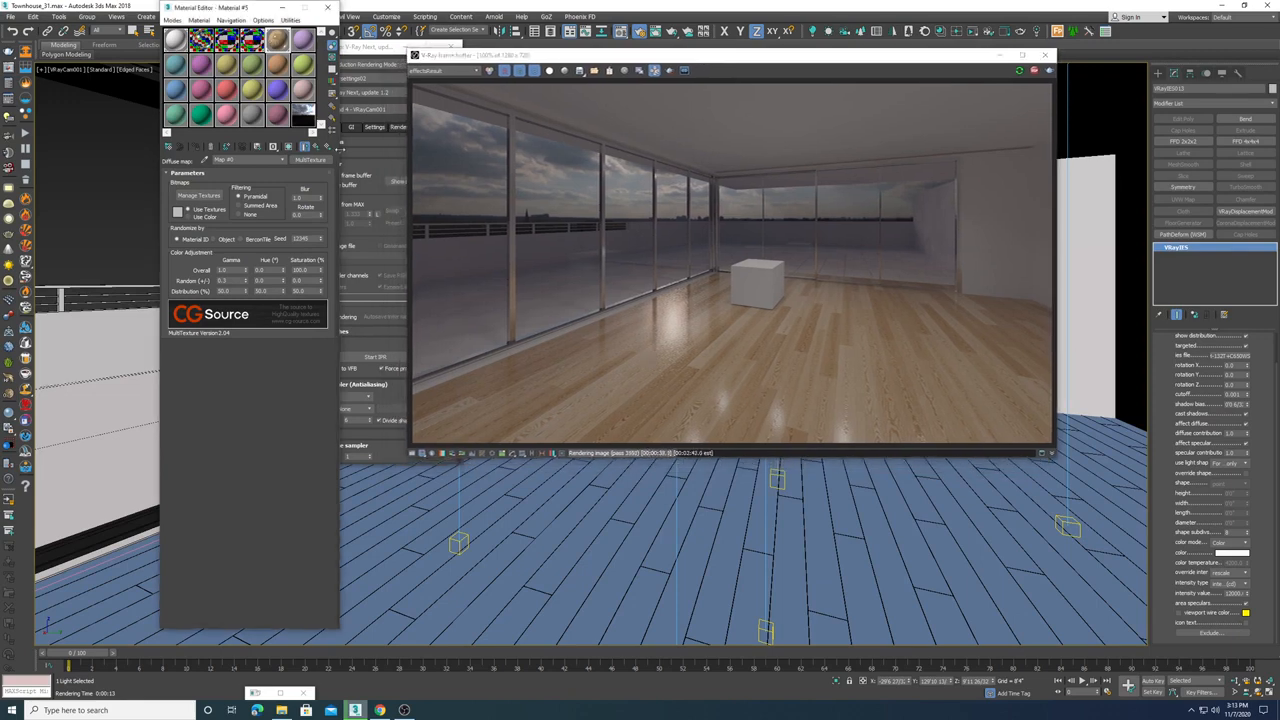
pyautogui.click(316, 147)
pyautogui.doubleClick(271, 47)
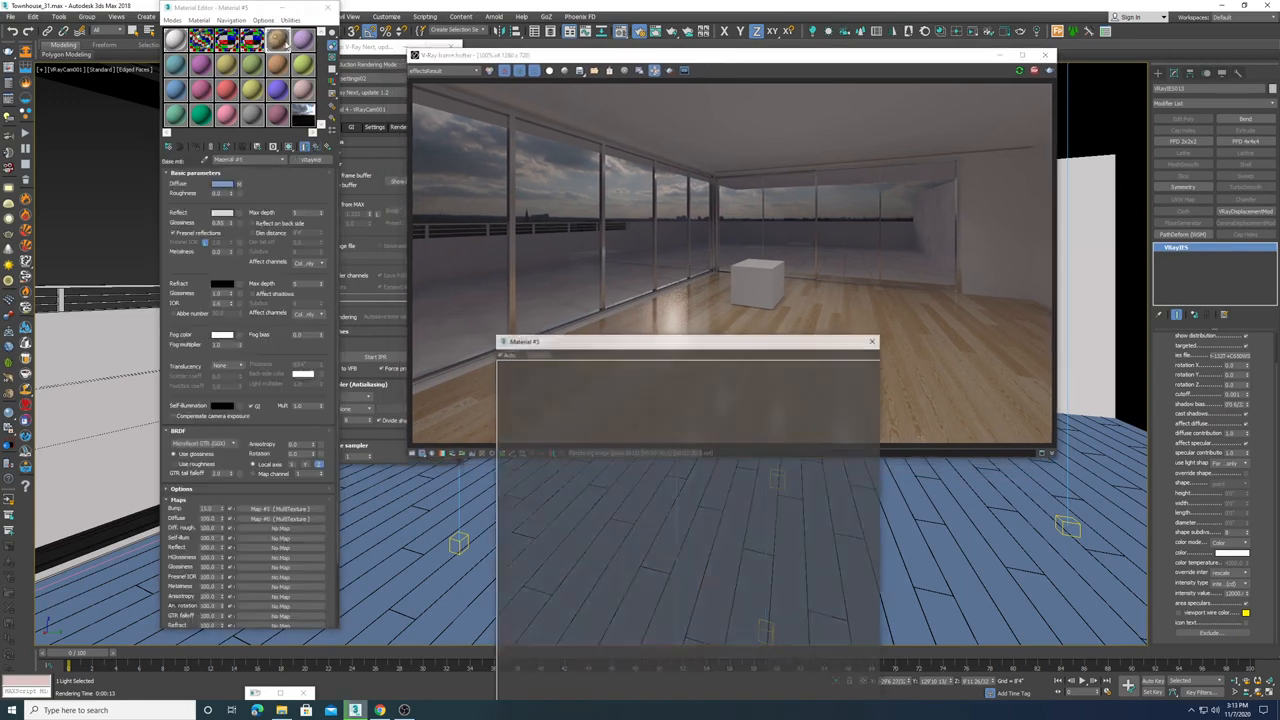
pyautogui.moveTo(760, 348); pyautogui.dragTo(380, 97)
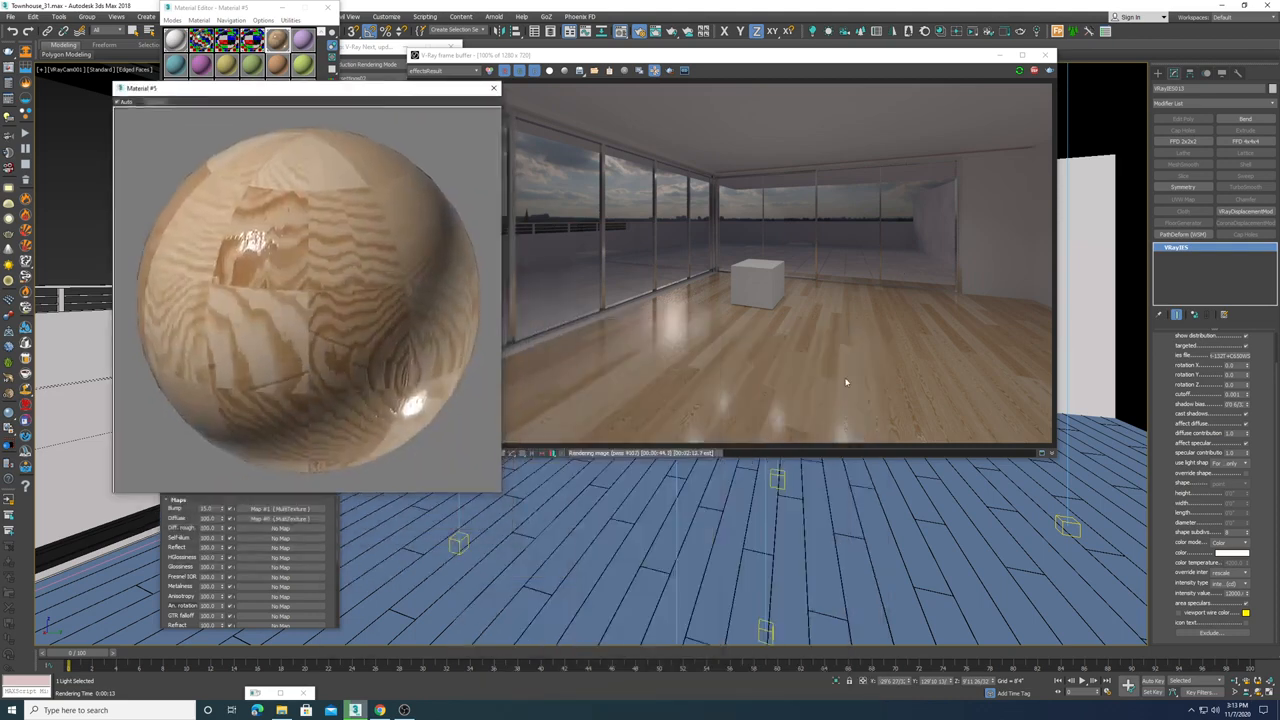
pyautogui.moveTo(826, 62); pyautogui.dragTo(882, 65)
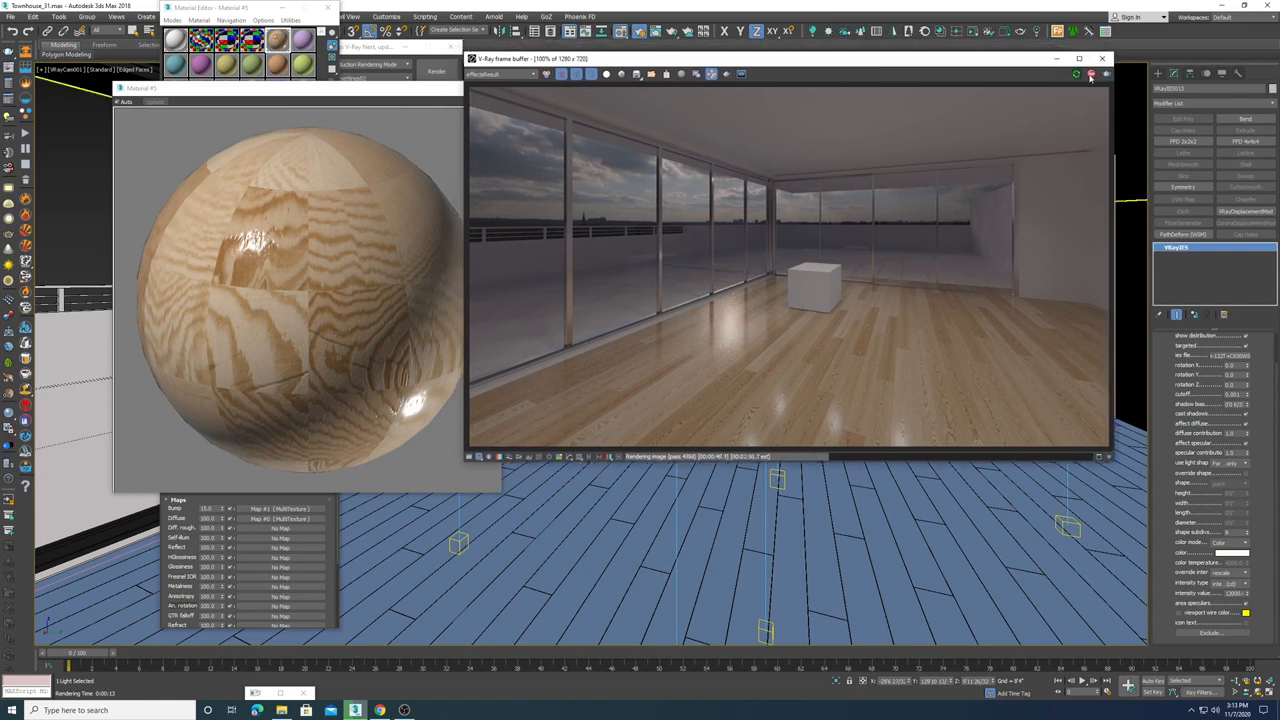
pyautogui.click(1092, 75)
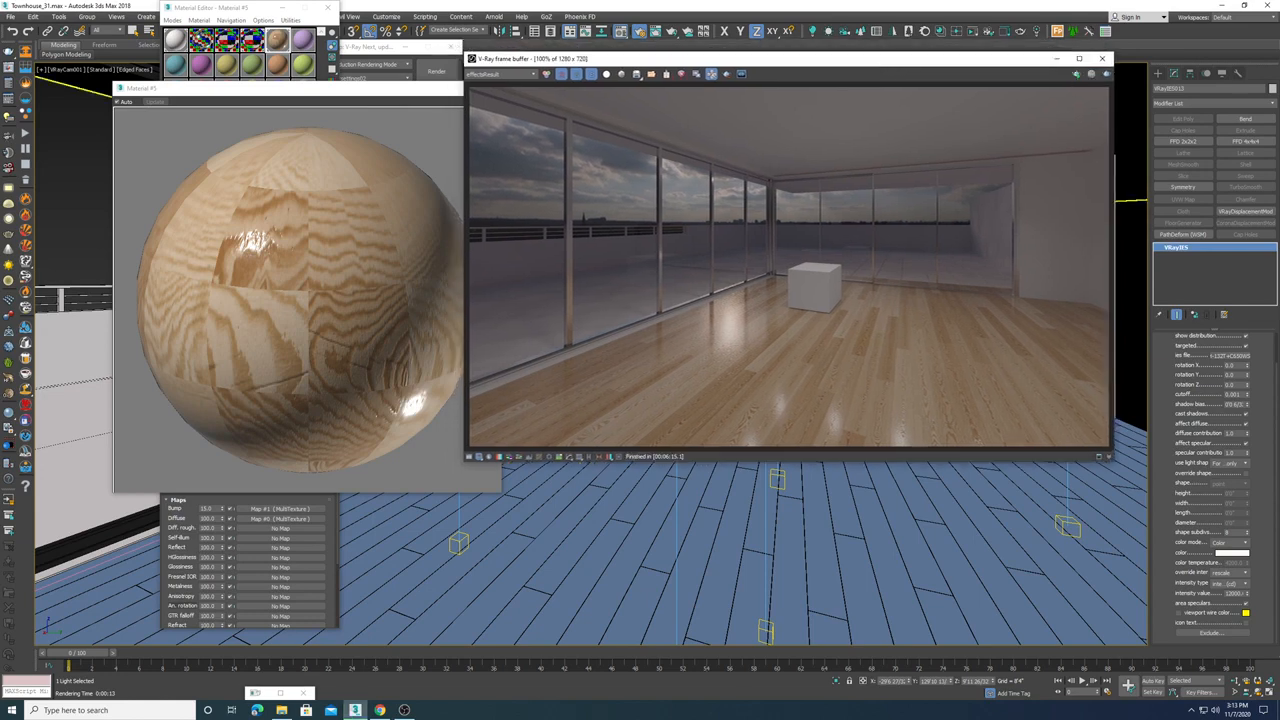